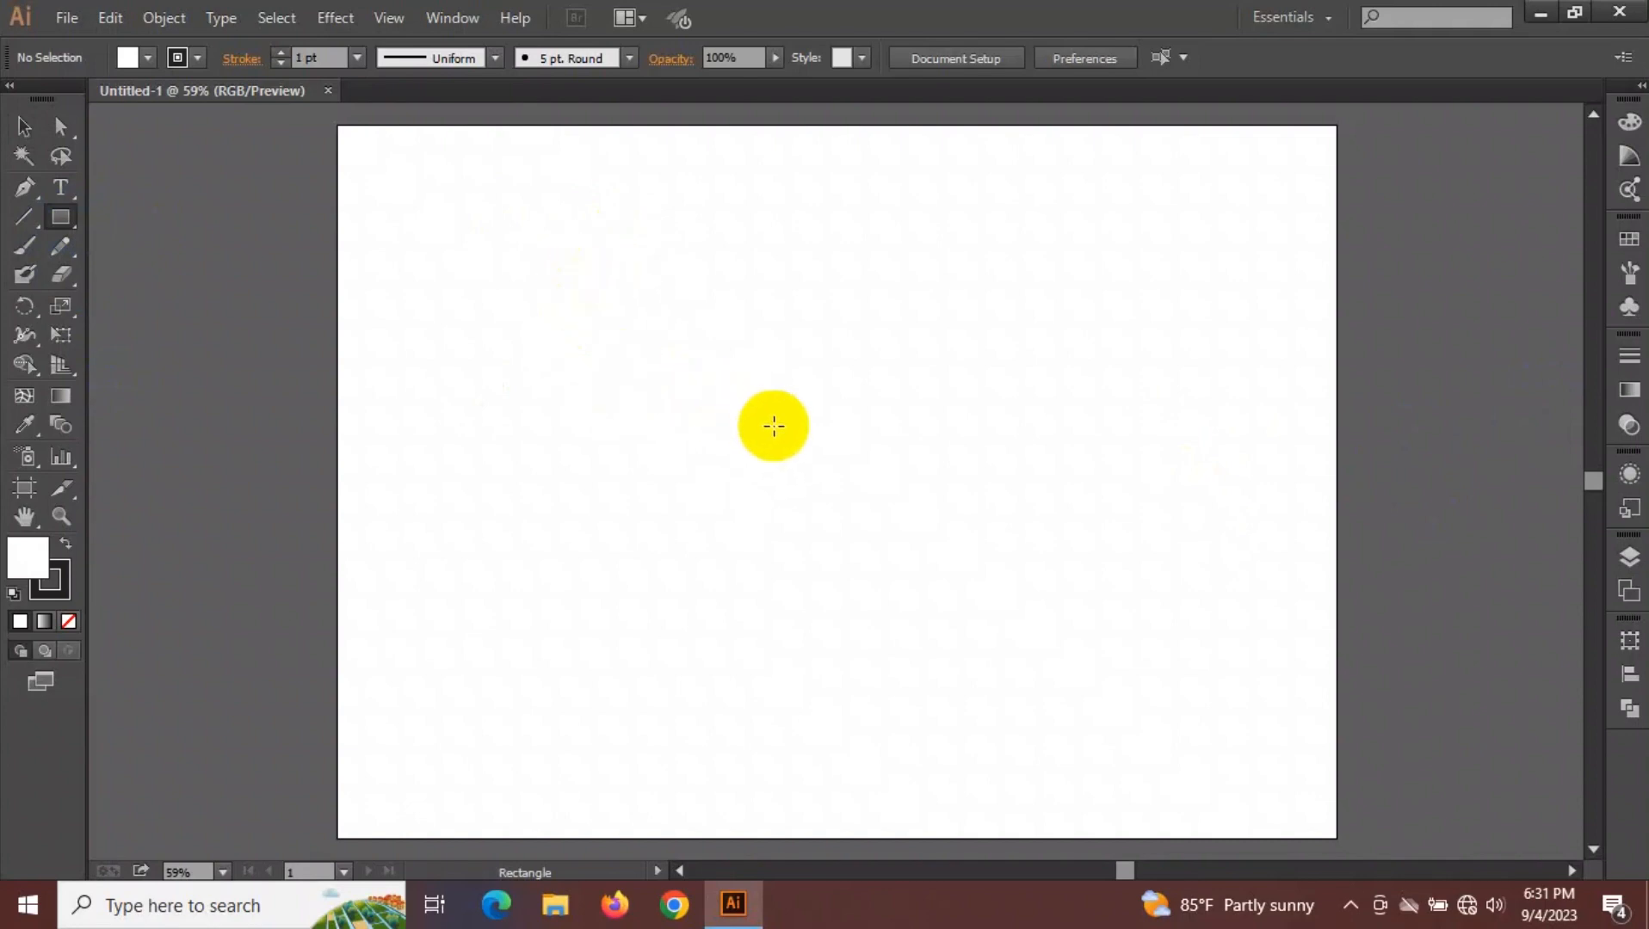
Set the default fill to None before drawing any shapes.
key("alt")
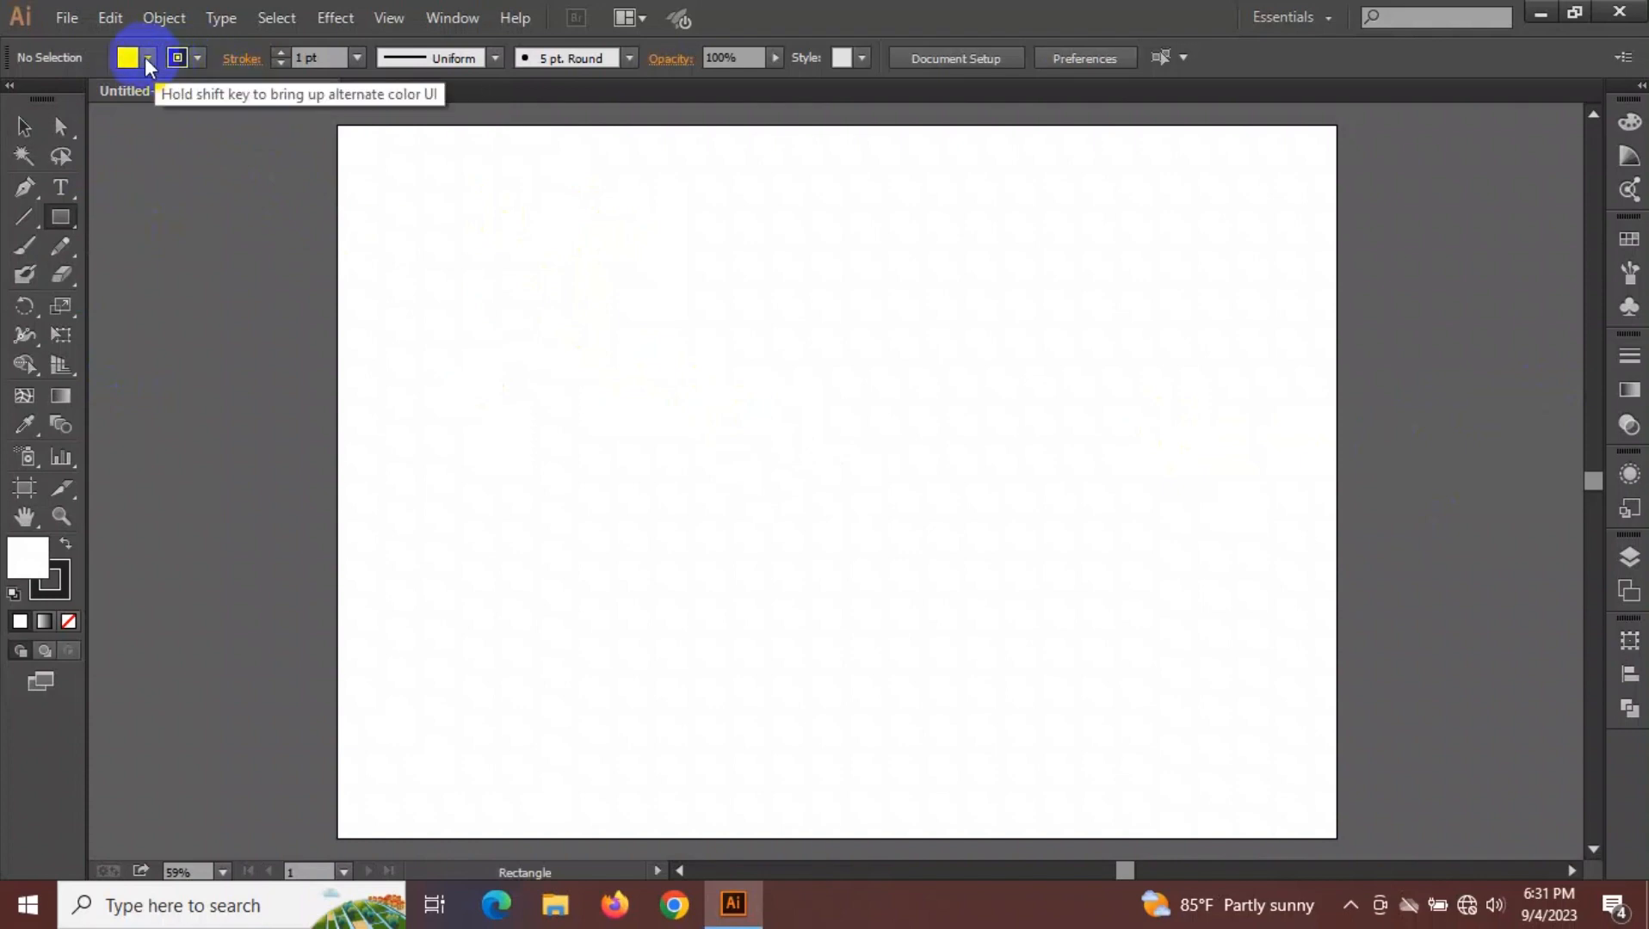
left_click(148, 58)
left_click(14, 98)
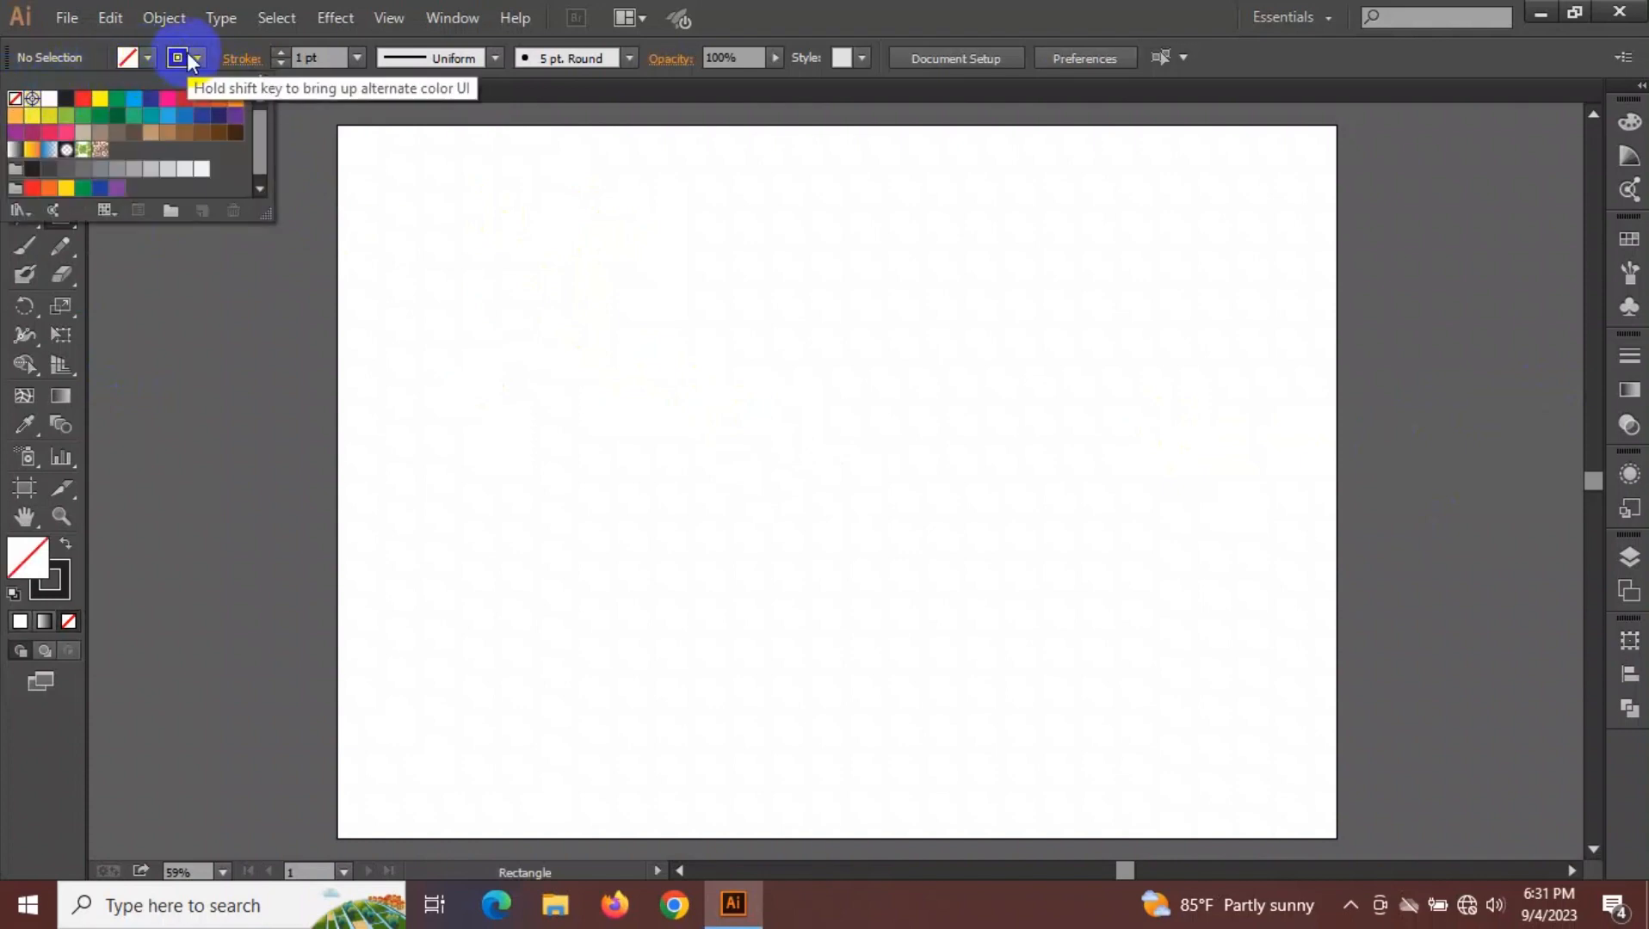
left_click(1589, 871)
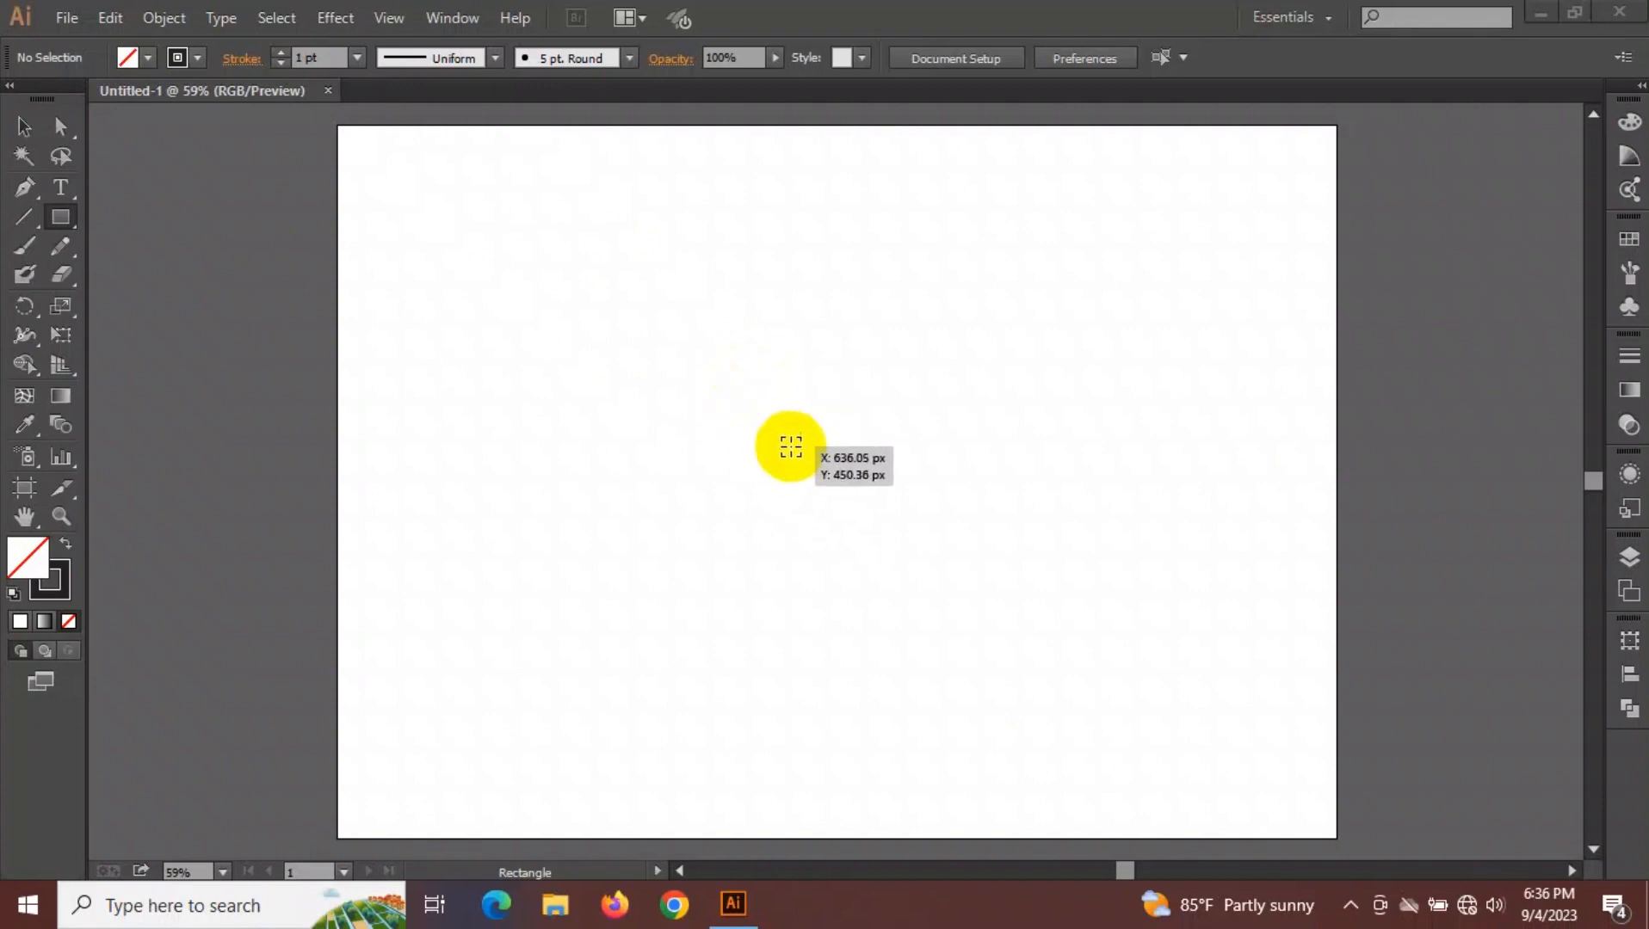
Draw a square about 854 px per side outward from near the center of the artboard.
mouse_move(790, 447)
left_mouse_down()
mouse_move(935, 531)
mouse_move(916, 513)
left_mouse_up()
left_click_drag(821, 460, 1128, 581)
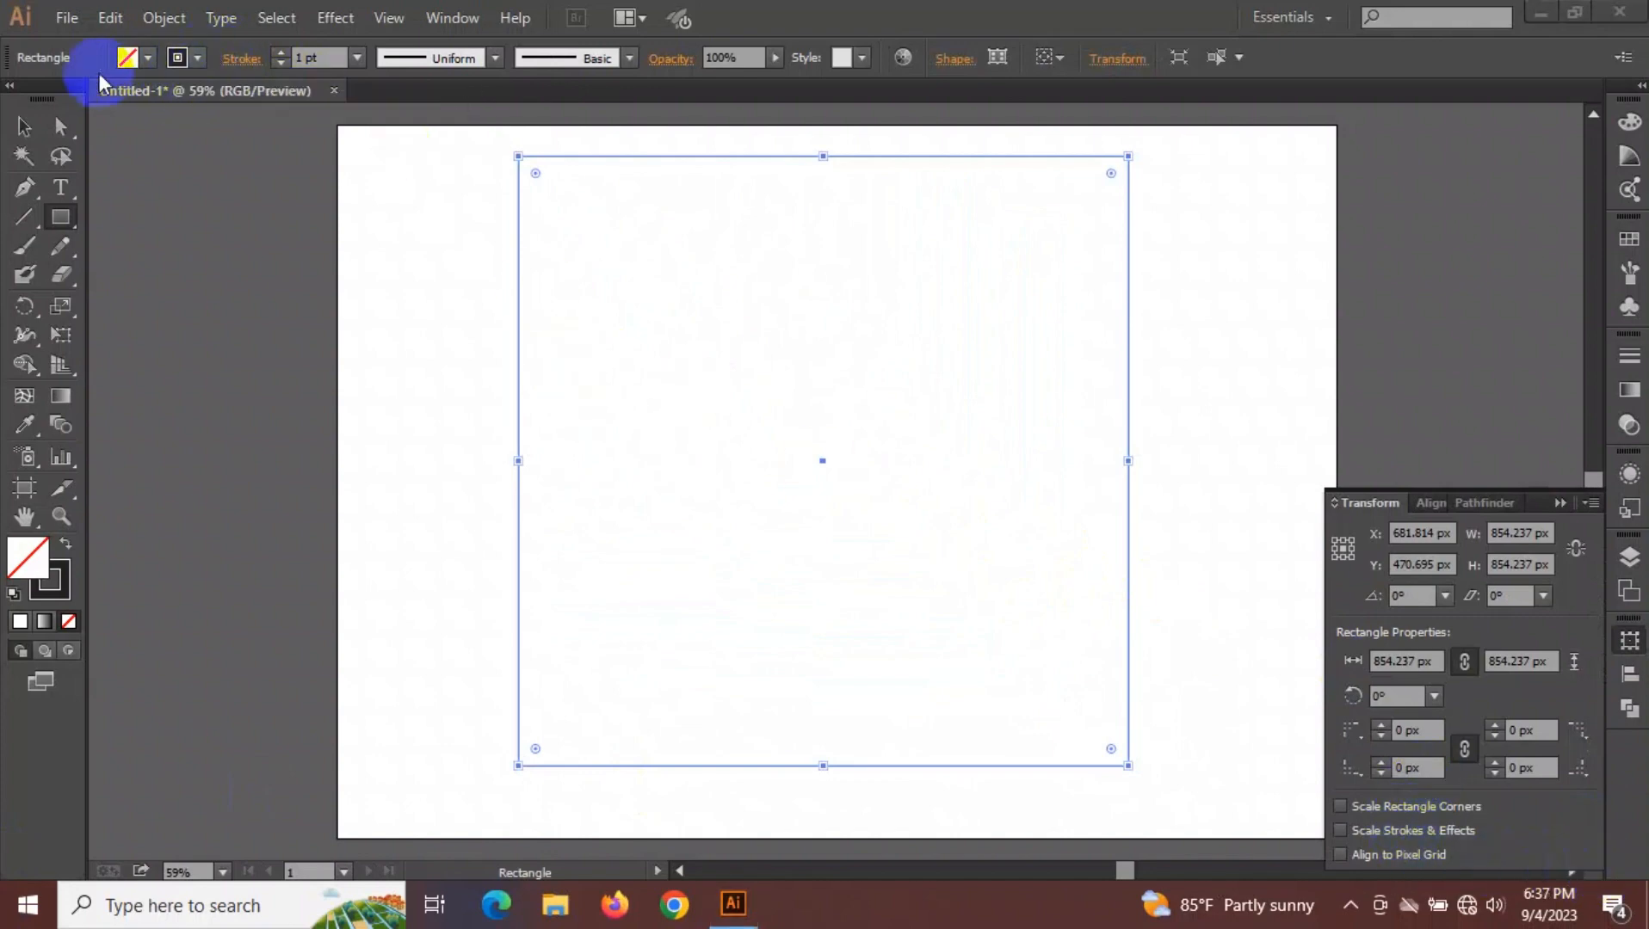
left_click(25, 128)
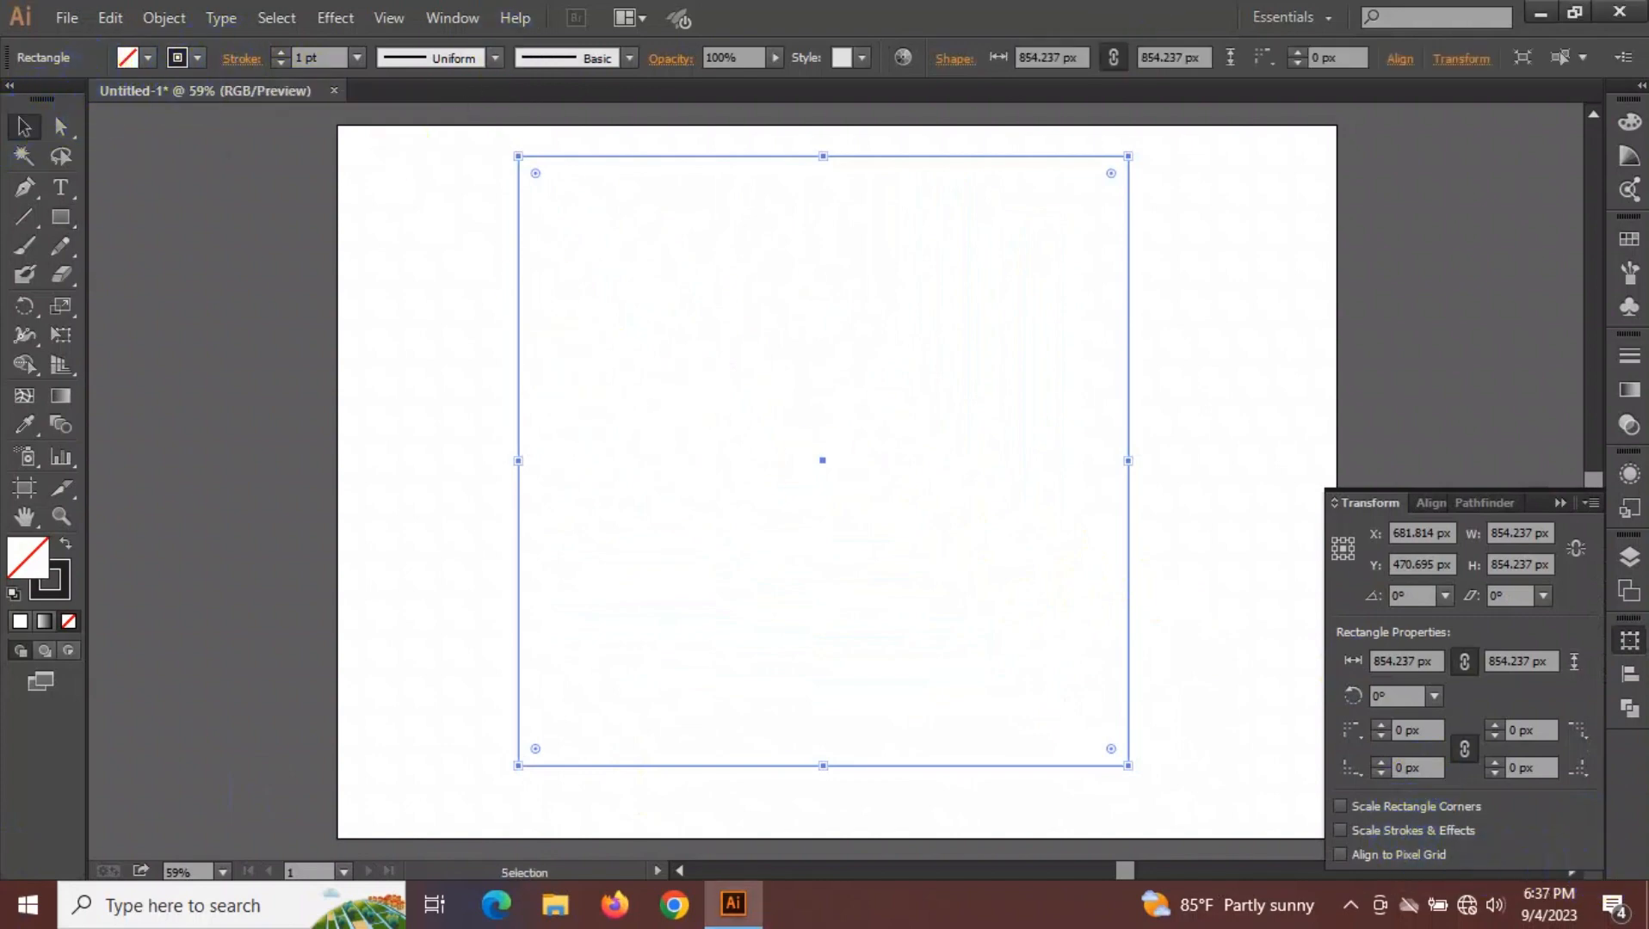
Scale the square down evenly about its center to about 634 px per side.
left_click(110, 17)
left_click(140, 144)
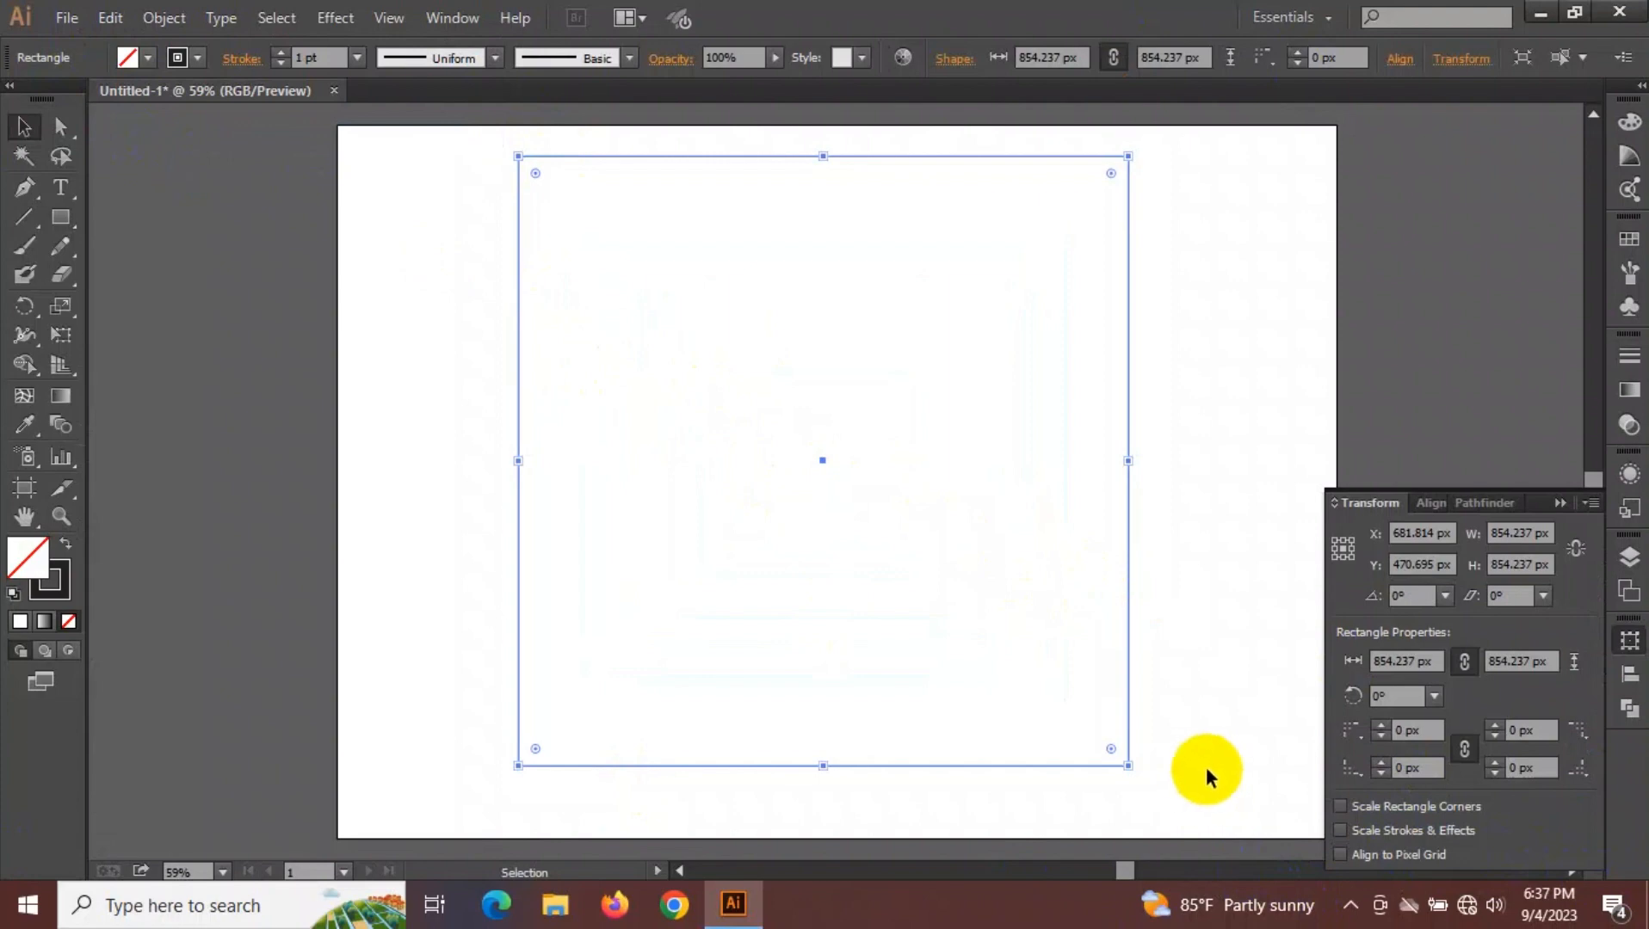
left_click_drag(1127, 765, 1093, 735)
left_click(1122, 758)
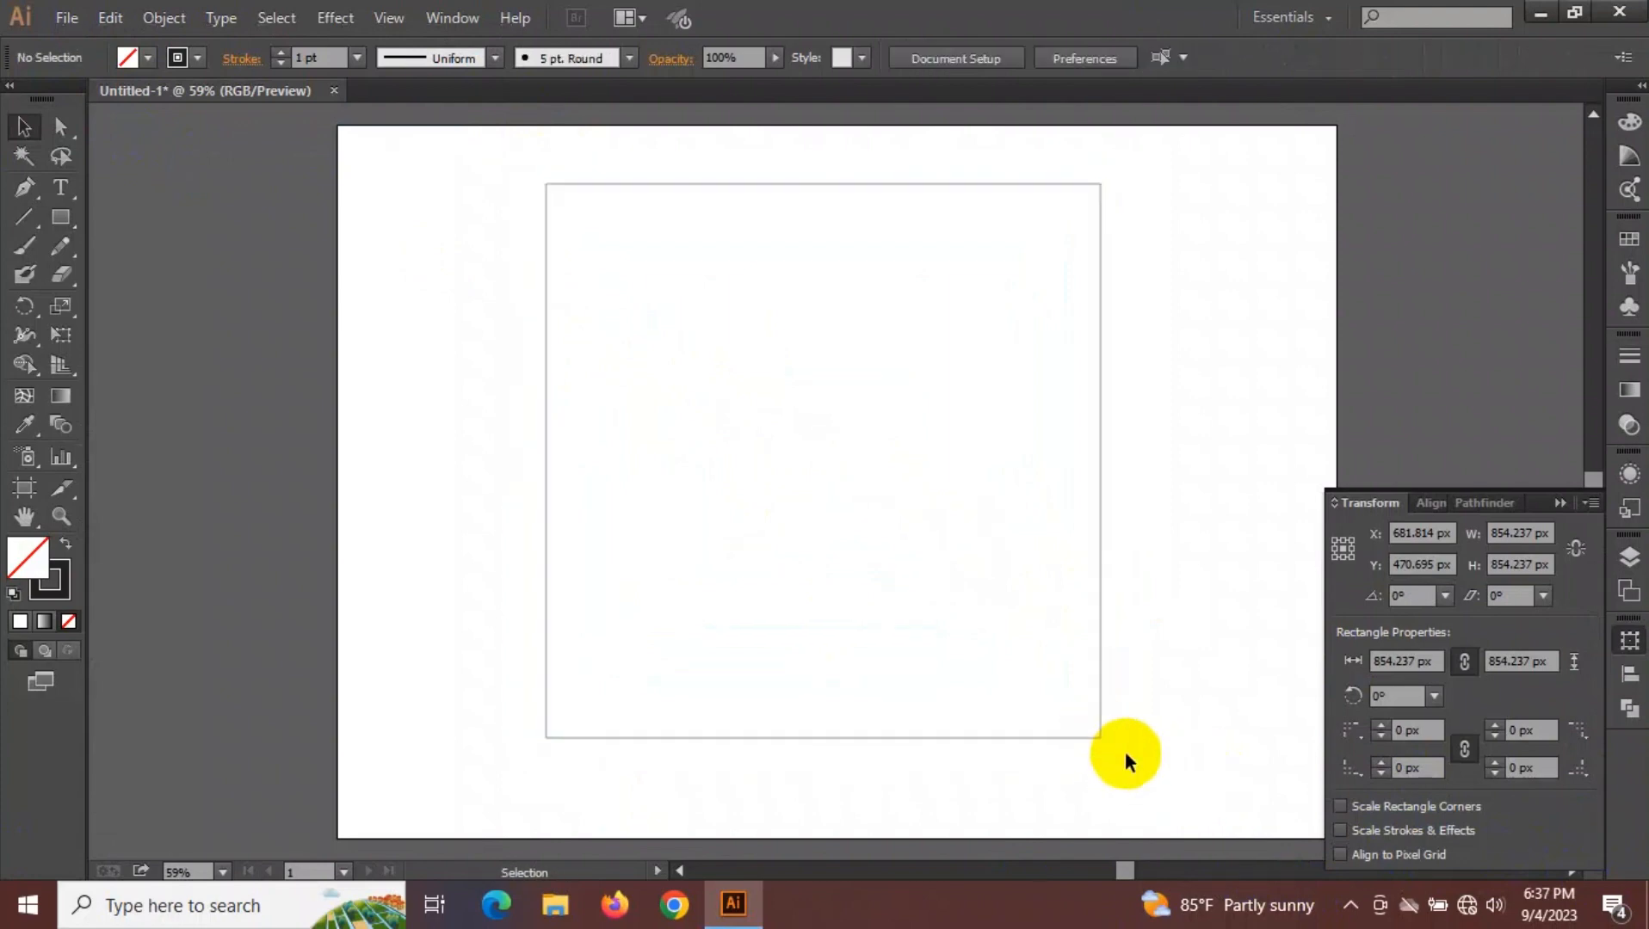
left_click_drag(1202, 528, 1089, 585)
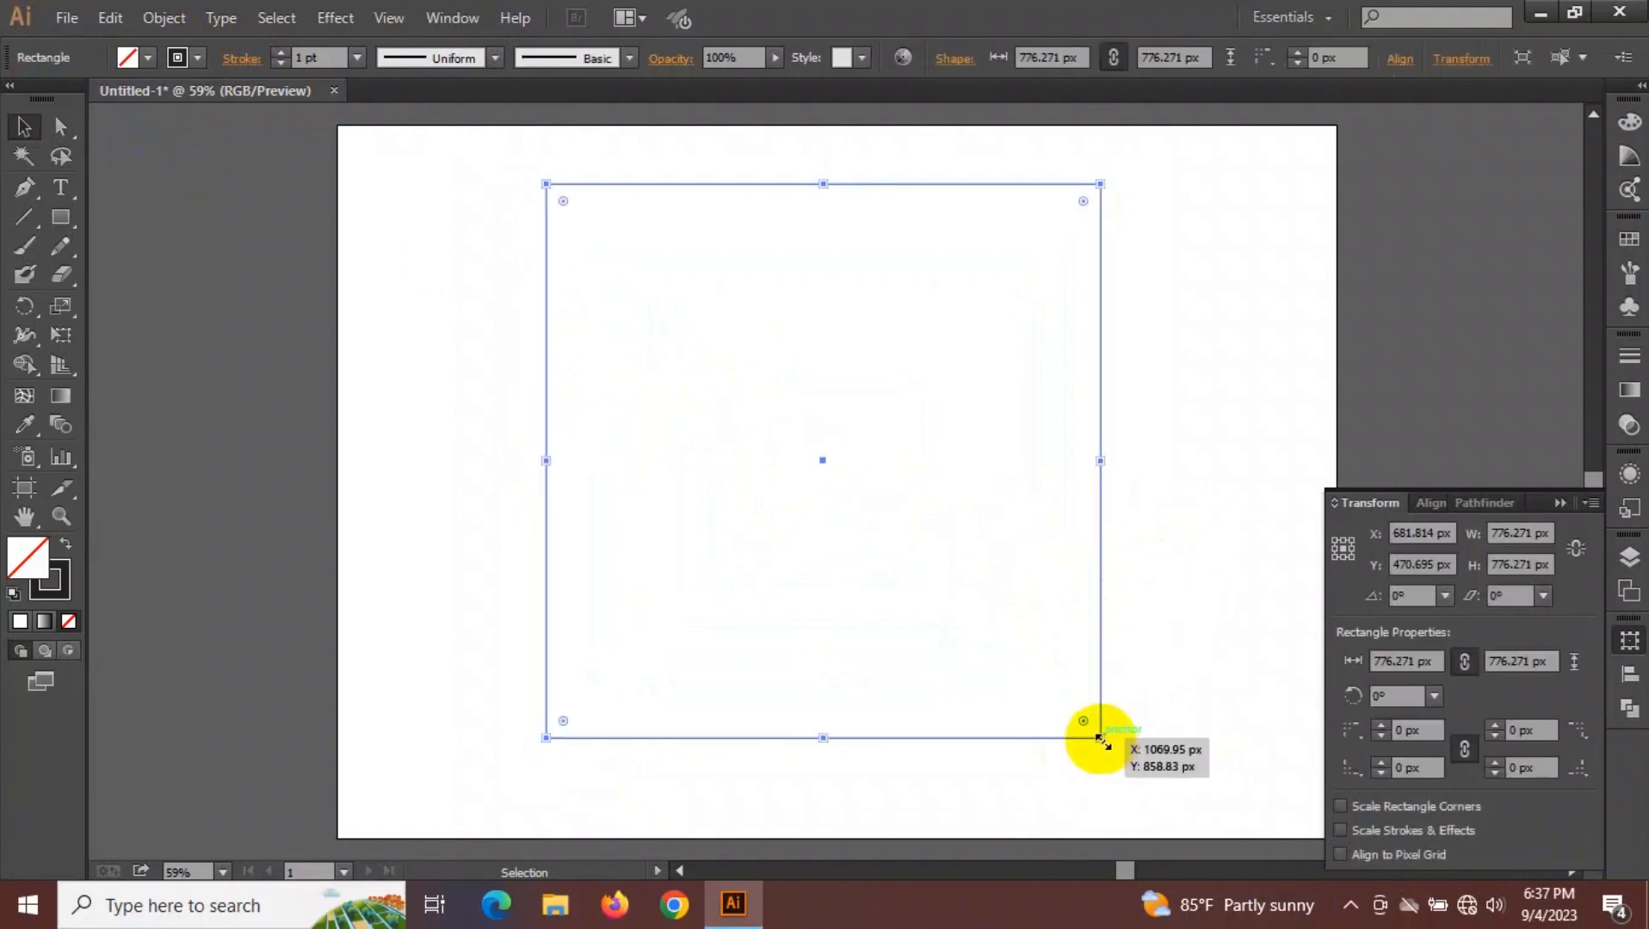
left_click_drag(1100, 738, 1067, 685)
left_click(1202, 441)
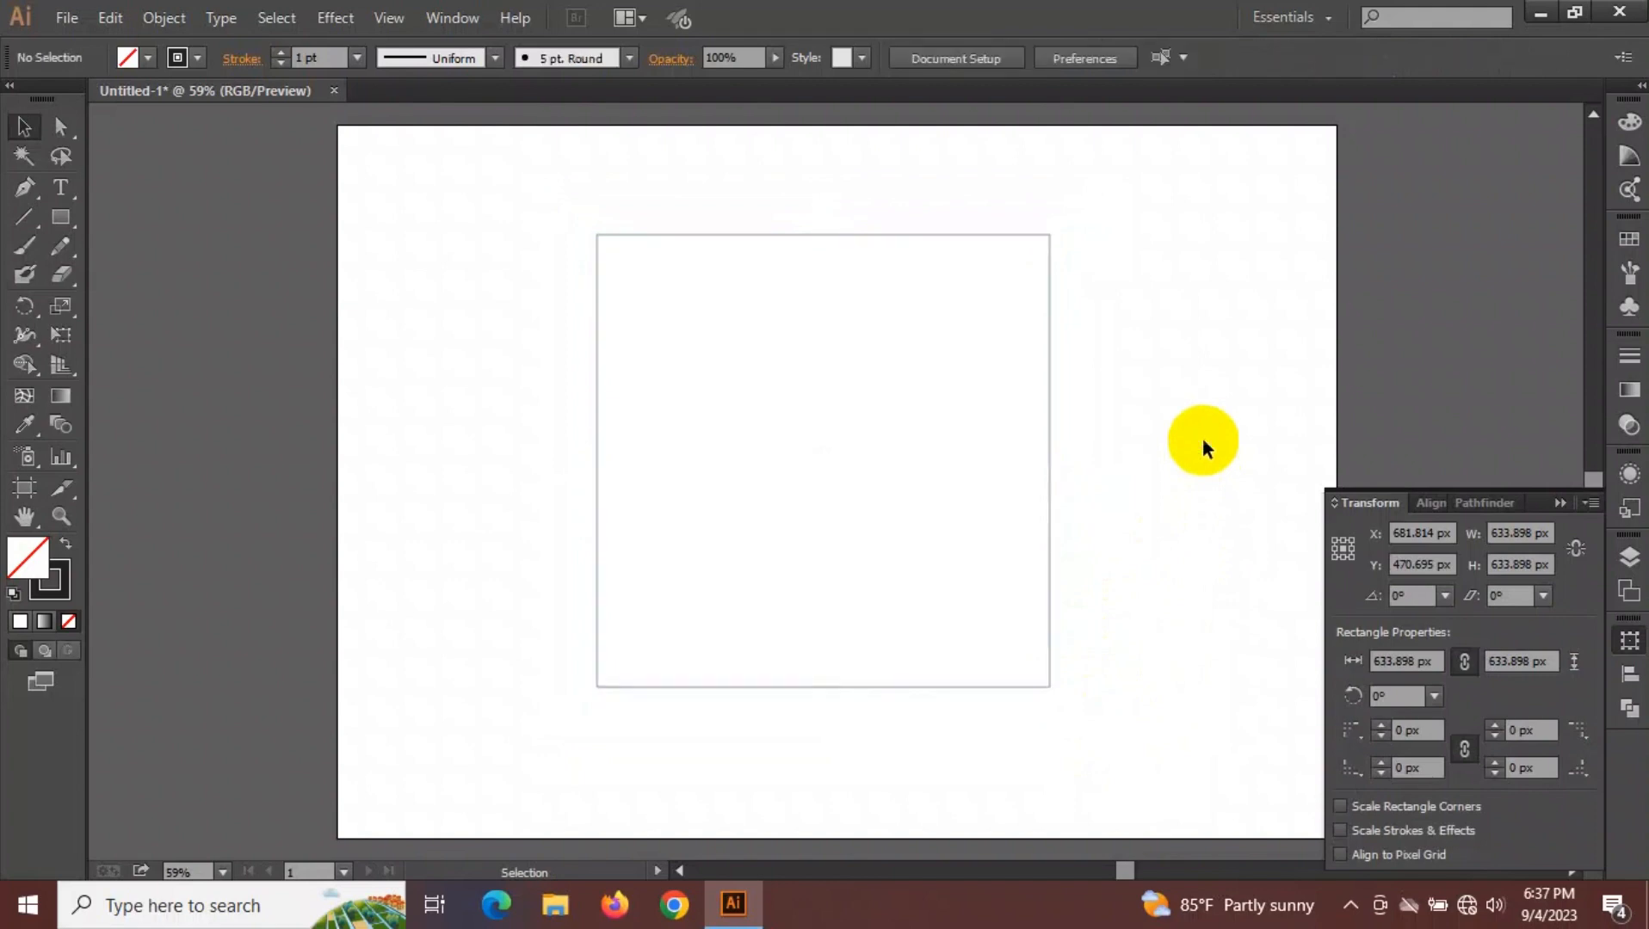
Paste a copy of the square in front and scale it about its center to about 525 px per side.
left_click_drag(504, 177, 670, 338)
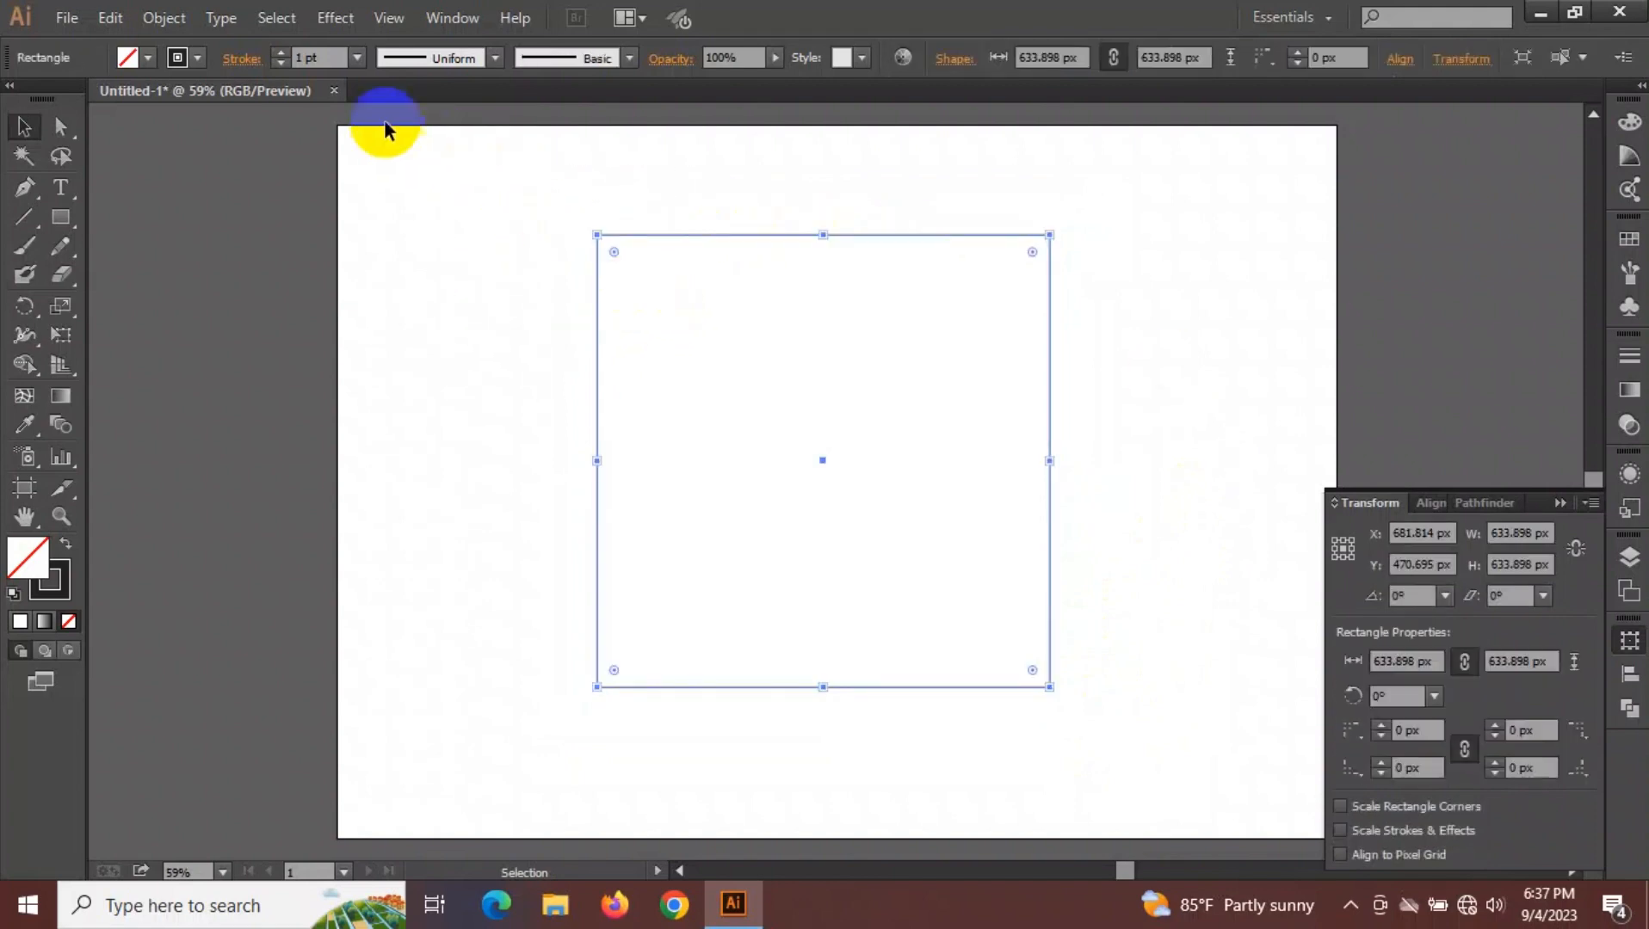
left_click(111, 18)
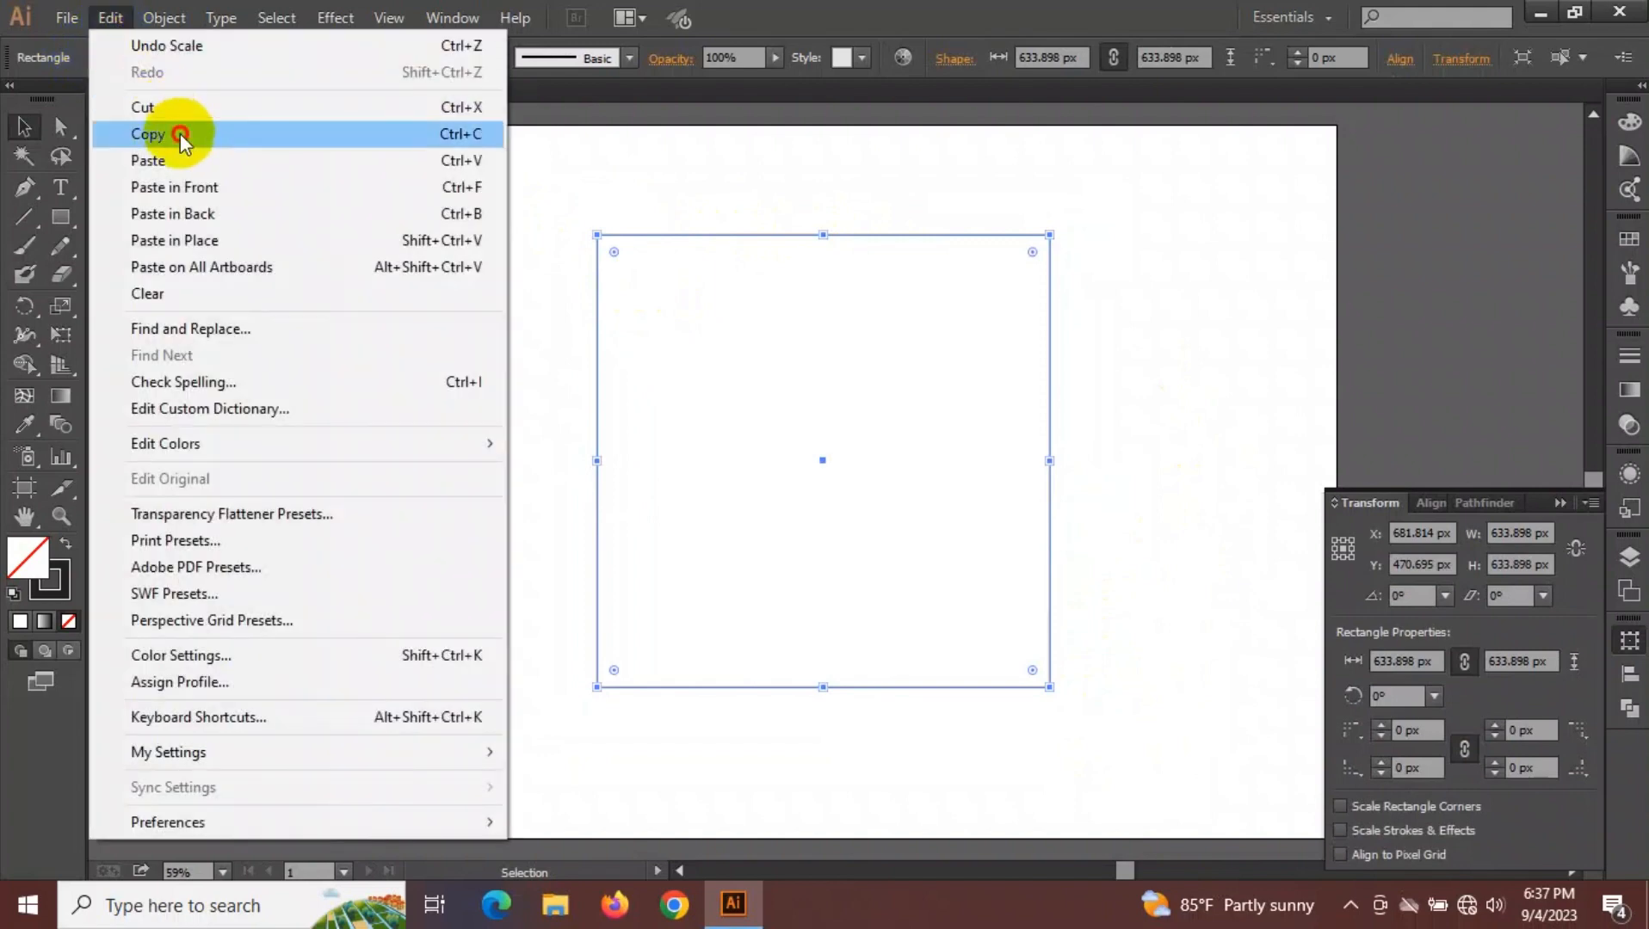
left_click(147, 133)
left_click(110, 18)
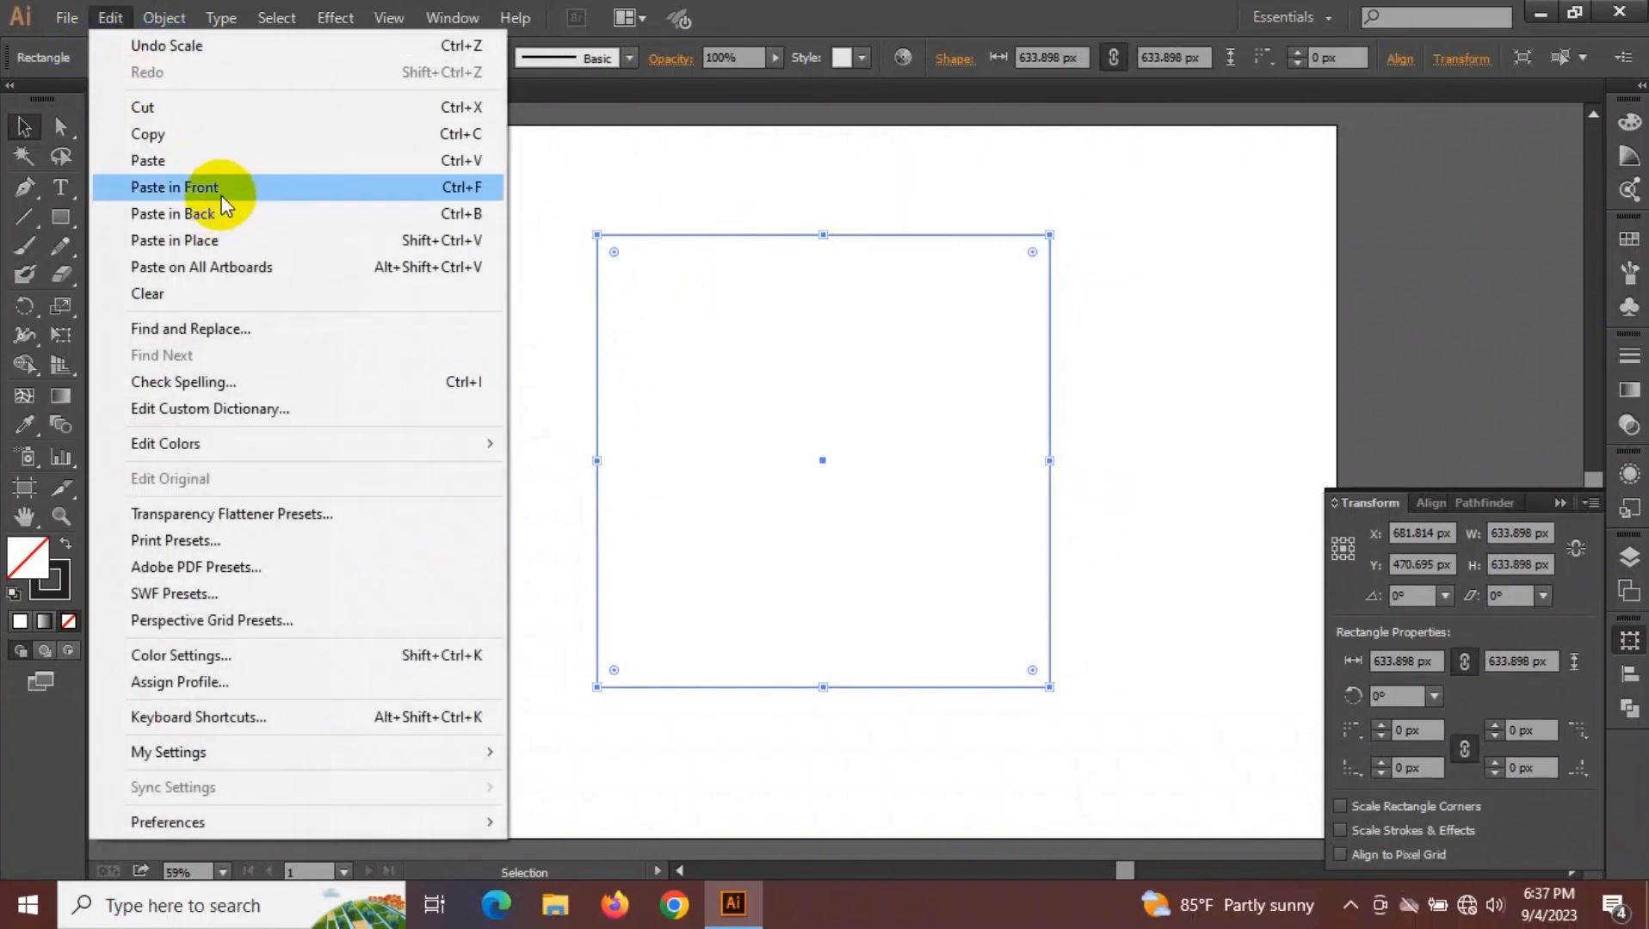
left_click(202, 187)
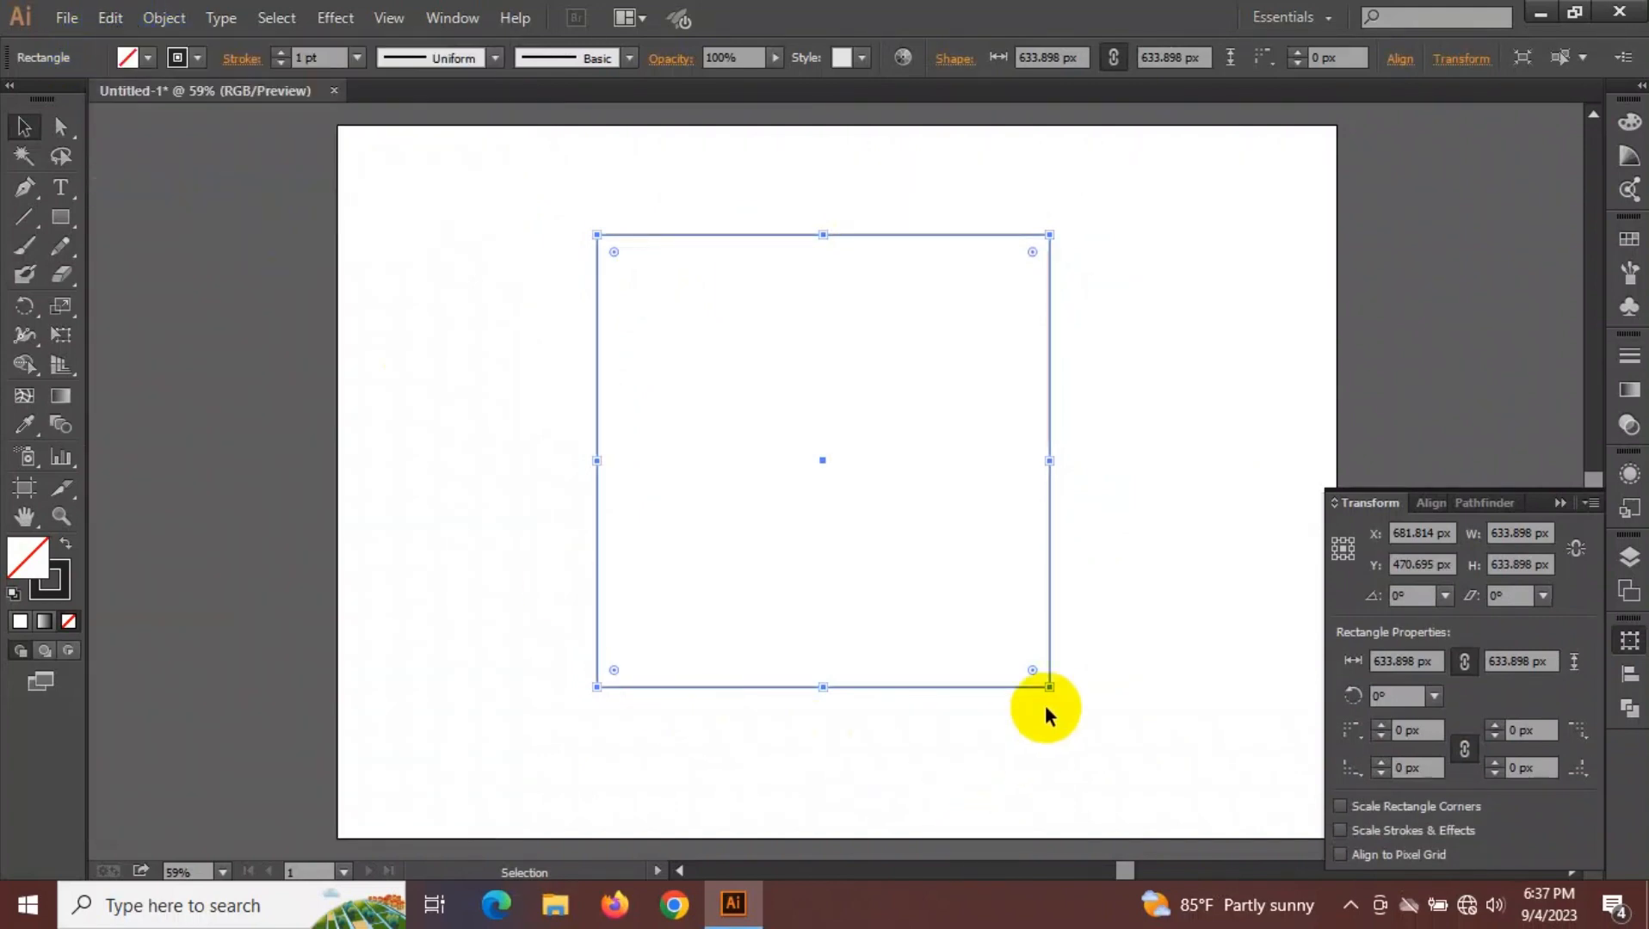
left_click_drag(1049, 685, 1033, 652)
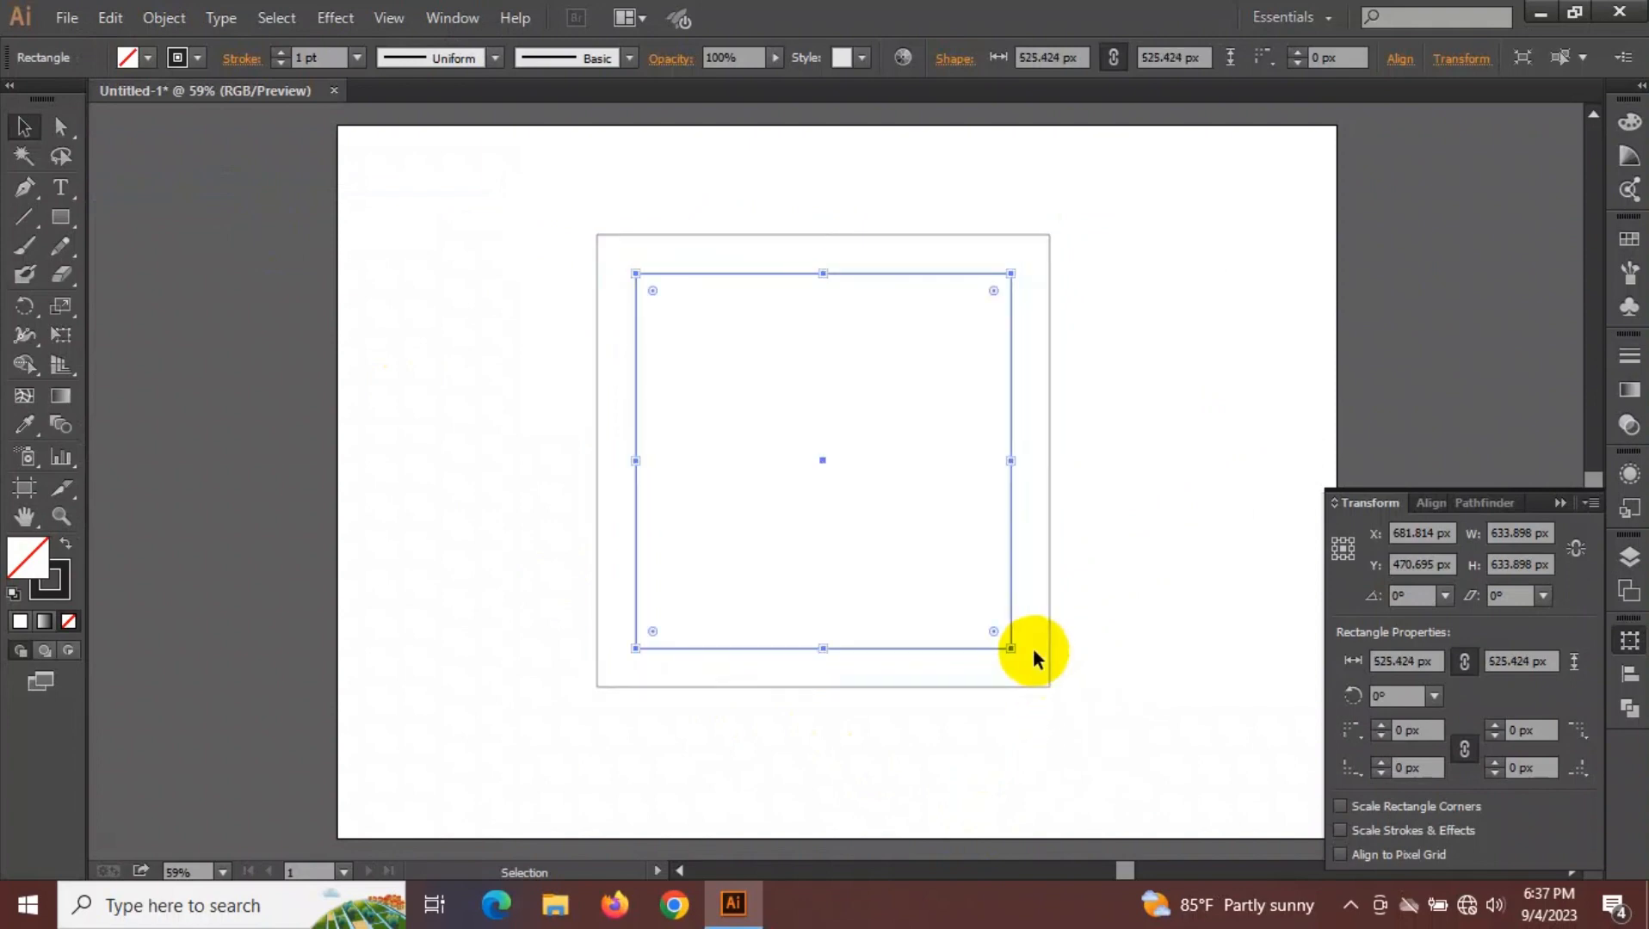
left_click(527, 211)
Select both squares and fill the band between them with a medium gray swatch using the Shape Builder tool.
left_click_drag(462, 306, 674, 392)
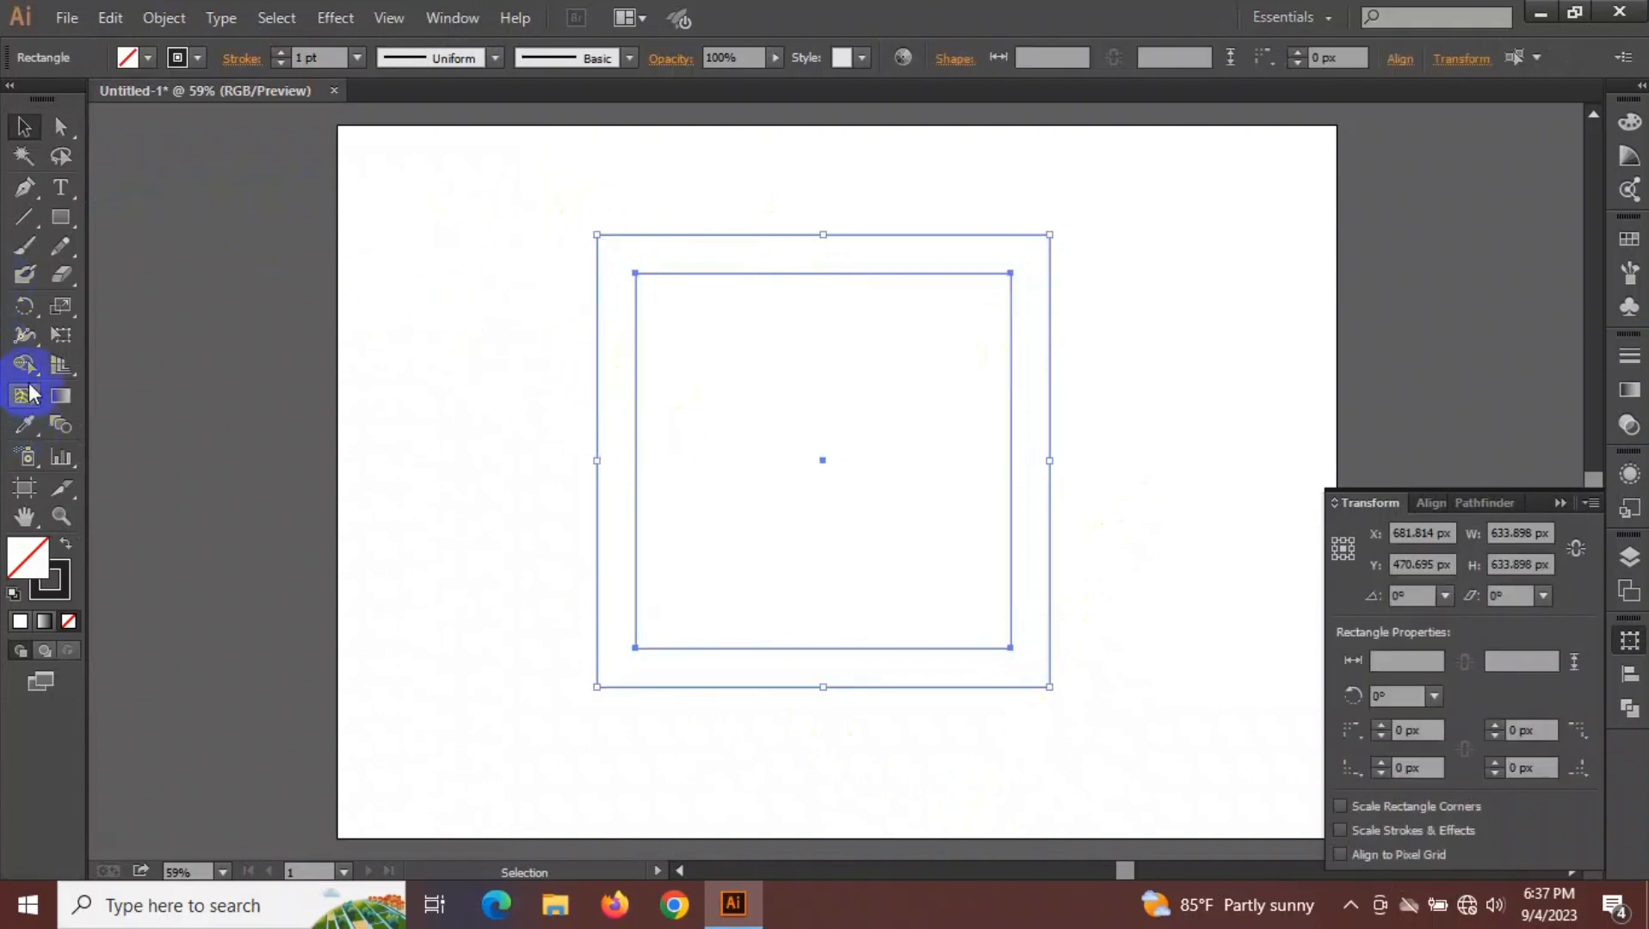
left_click(24, 365)
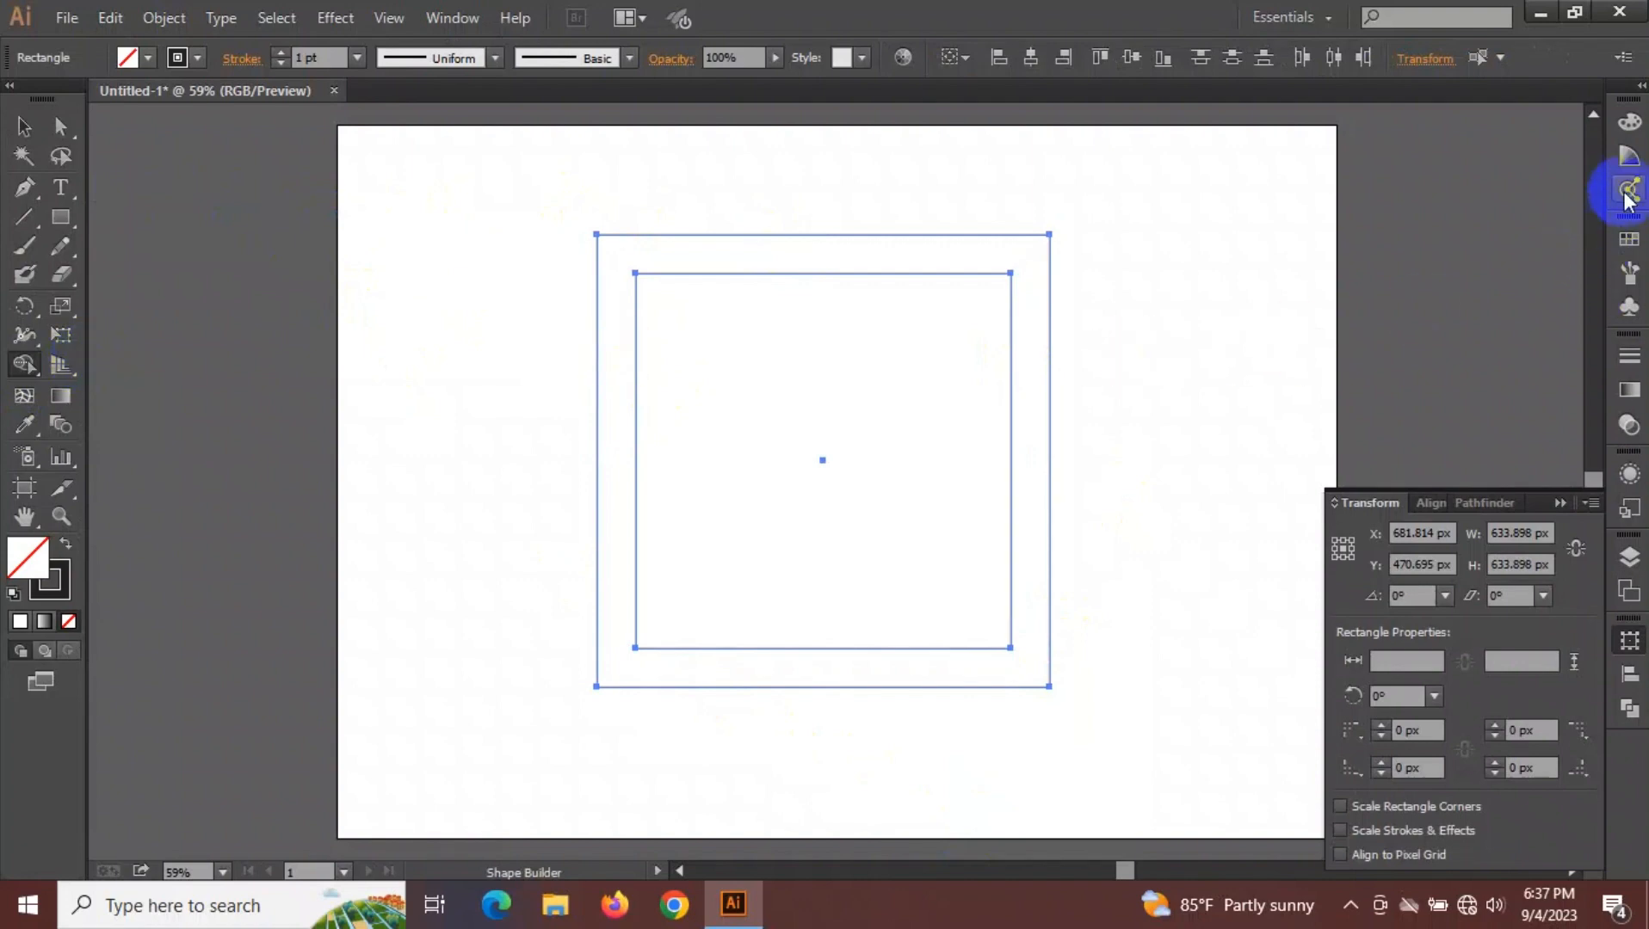
left_click(1631, 162)
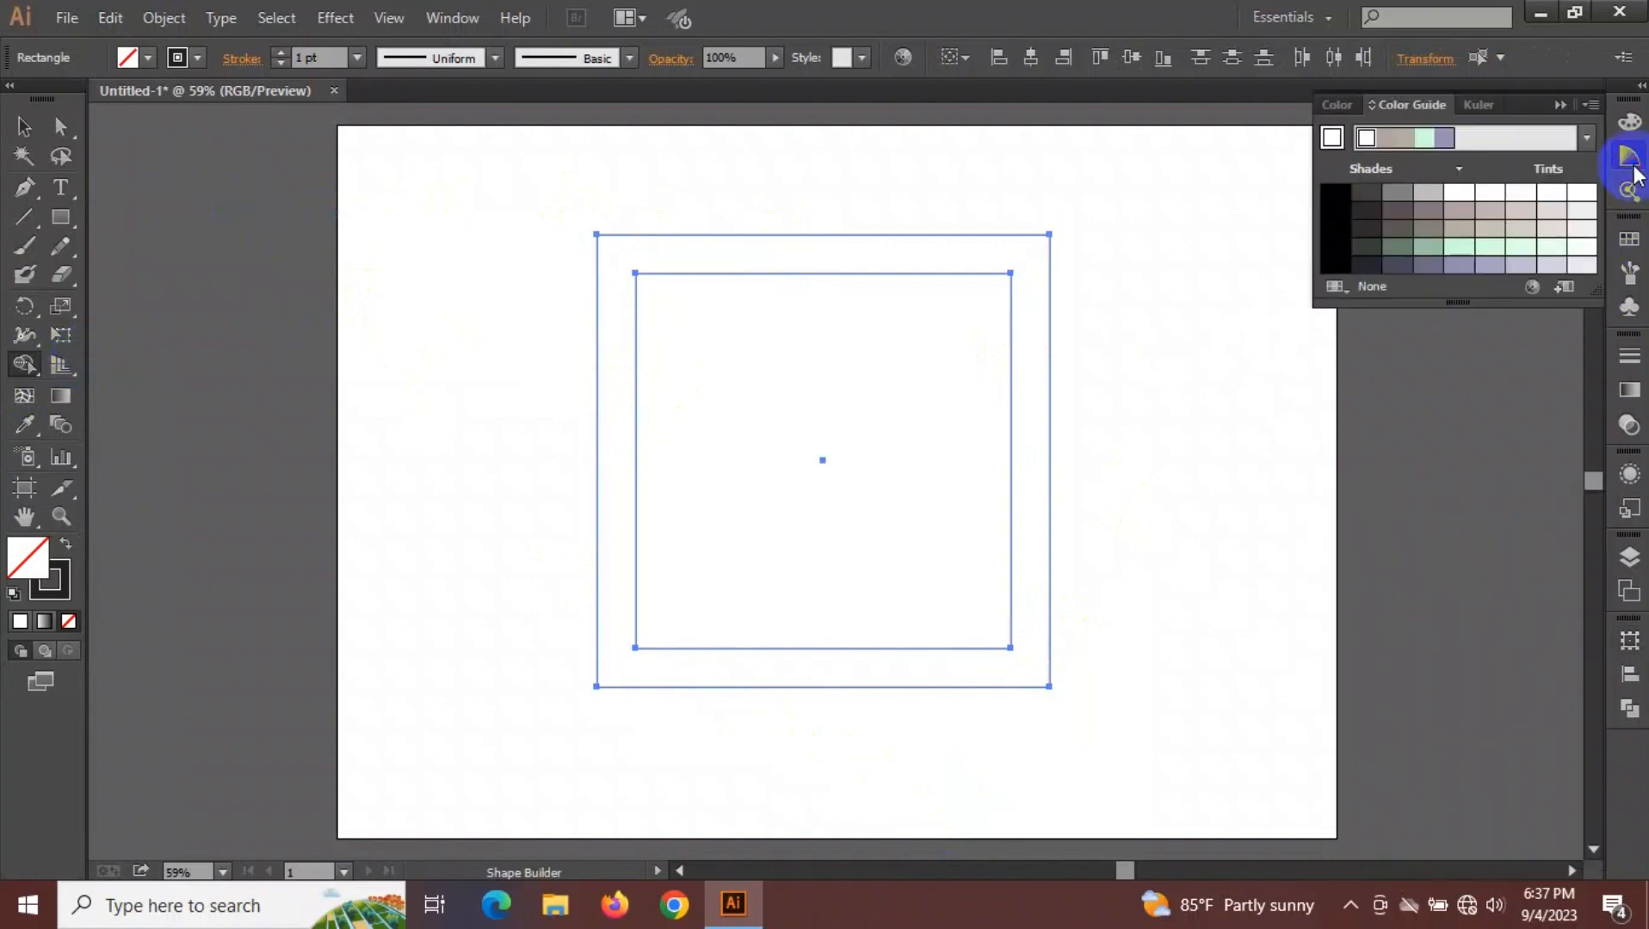
left_click(1629, 239)
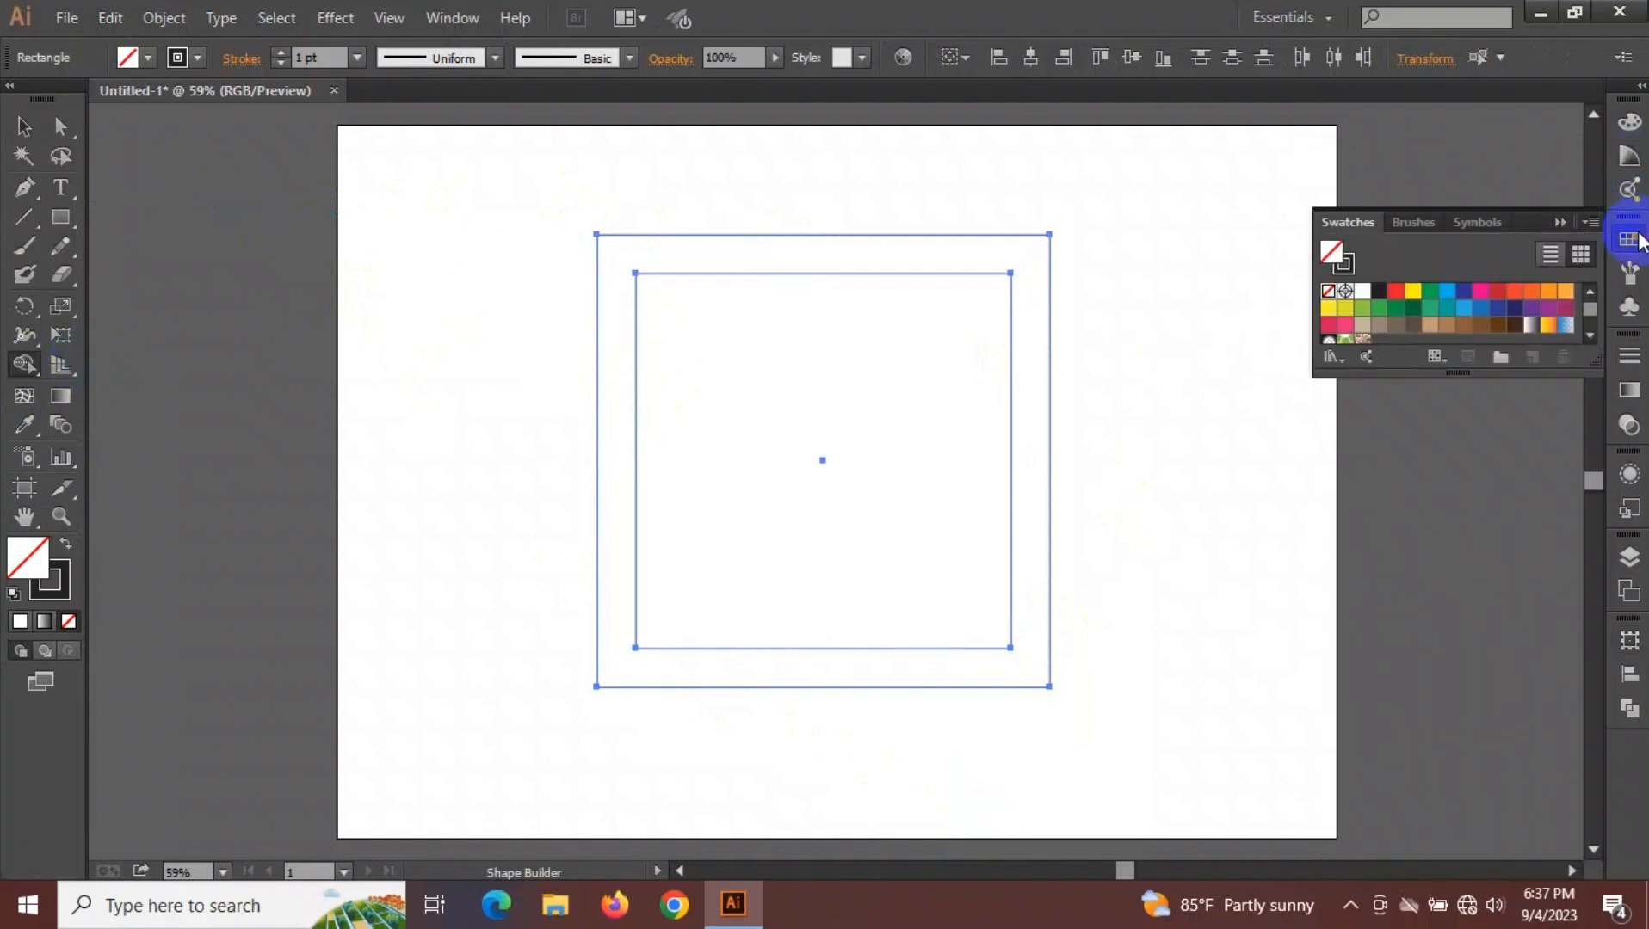
left_click(1590, 337)
left_click(1590, 337)
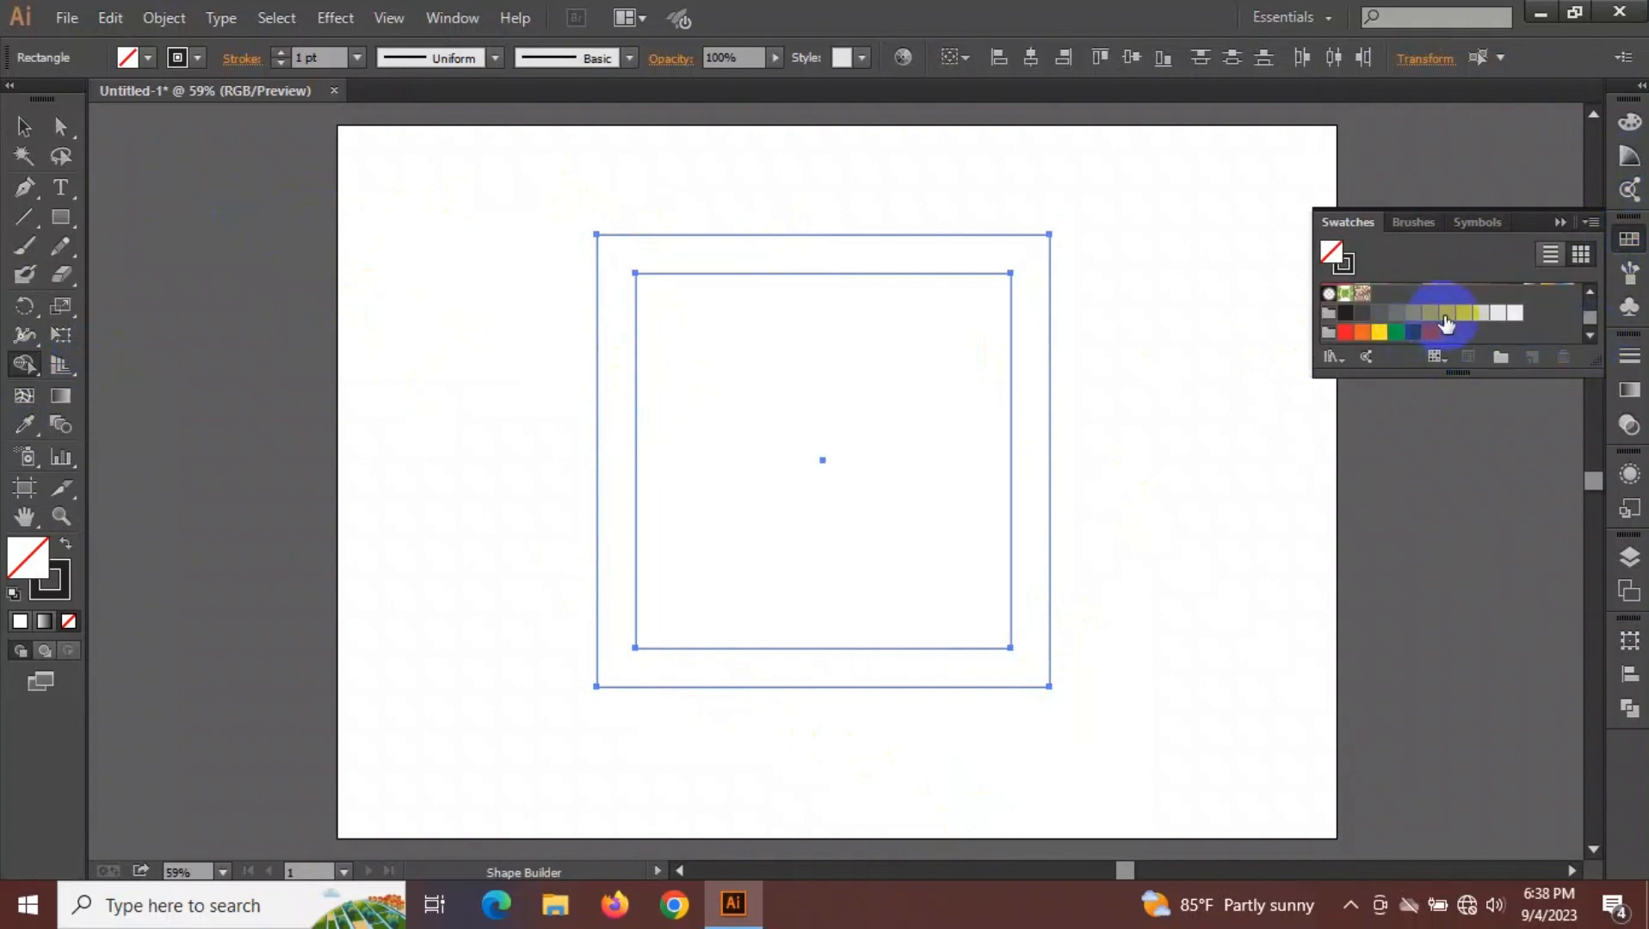
left_click(1446, 313)
left_click(1023, 293)
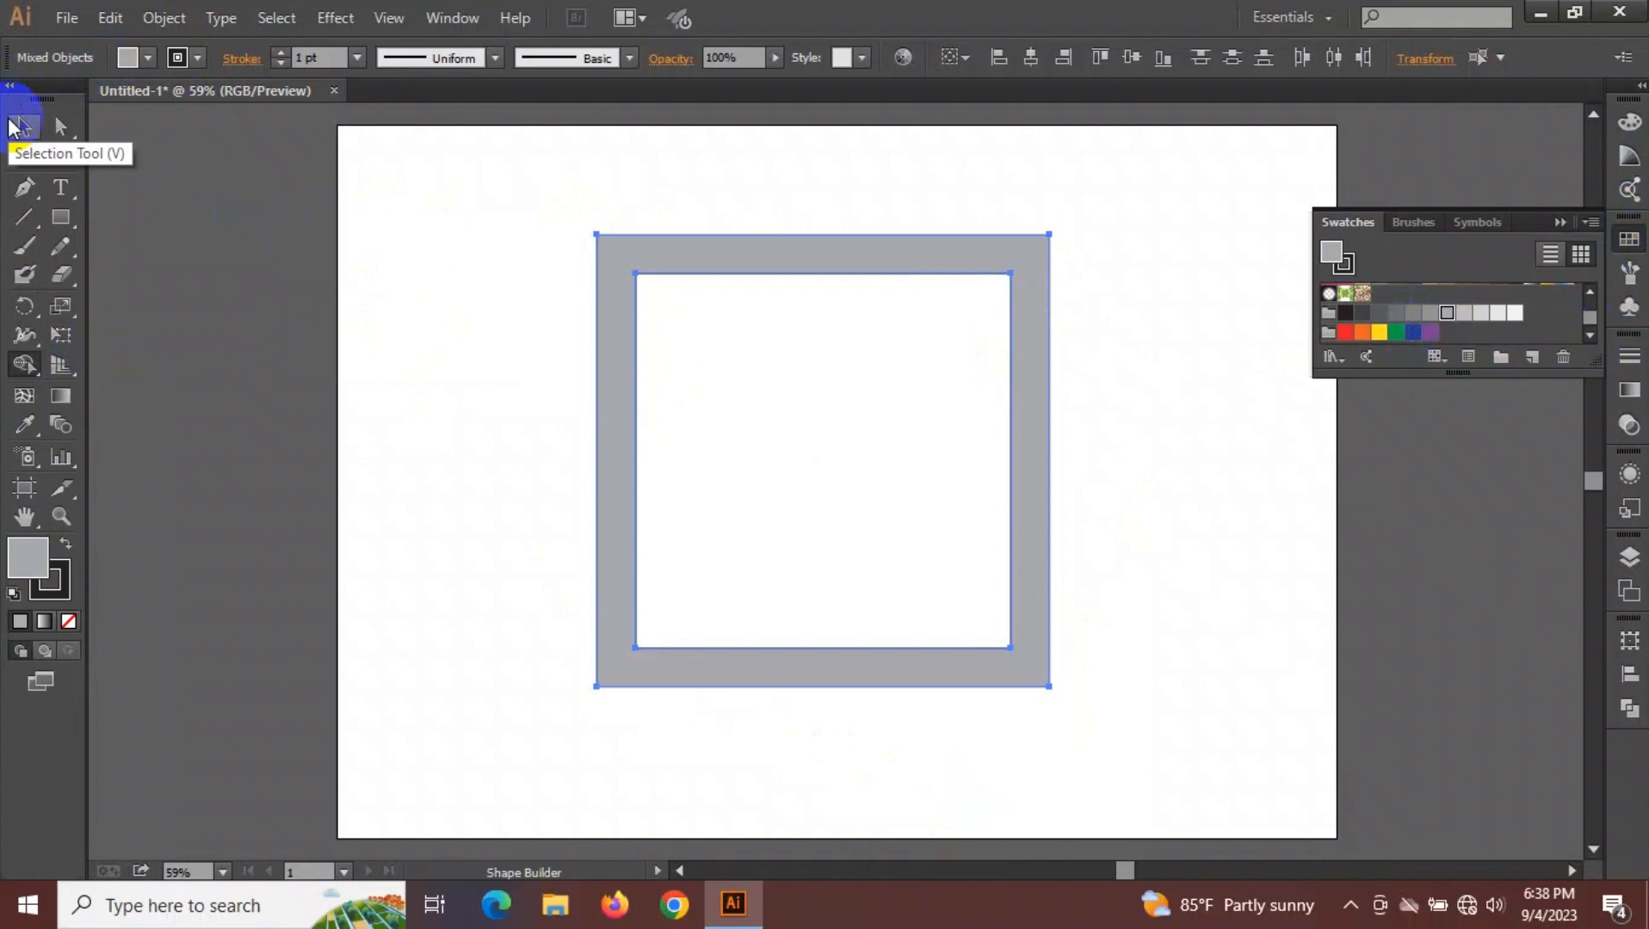
left_click(13, 126)
left_click(229, 152)
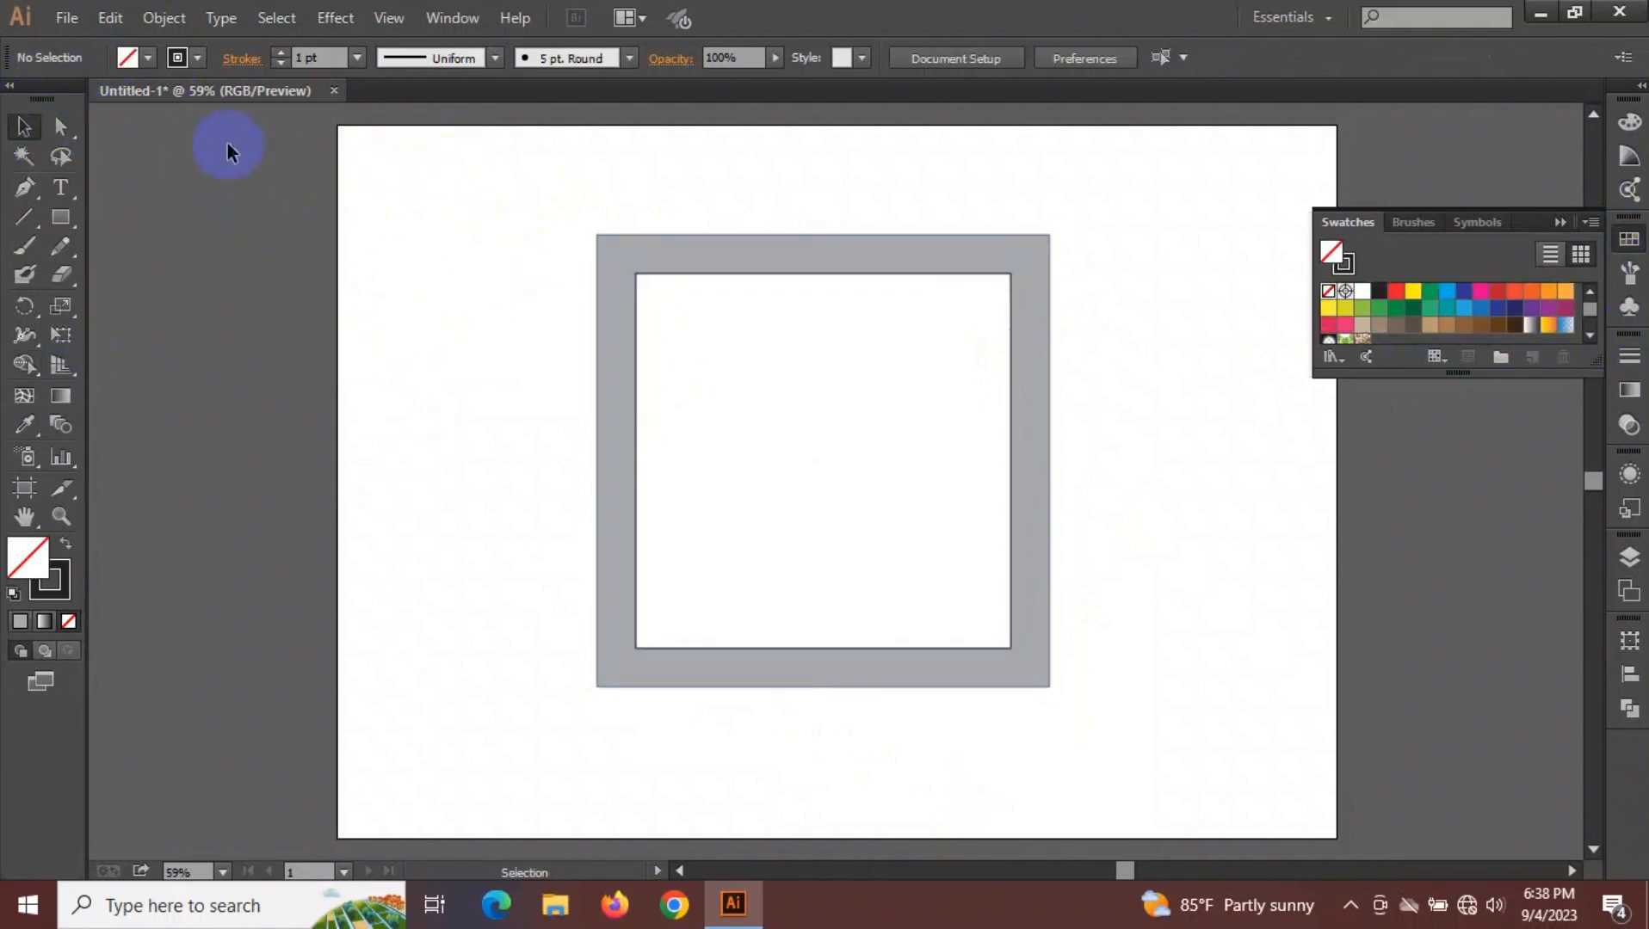
Paste a copy of the inner square in front, shrink it to a small square about its center, and fill it black.
left_click(833, 275)
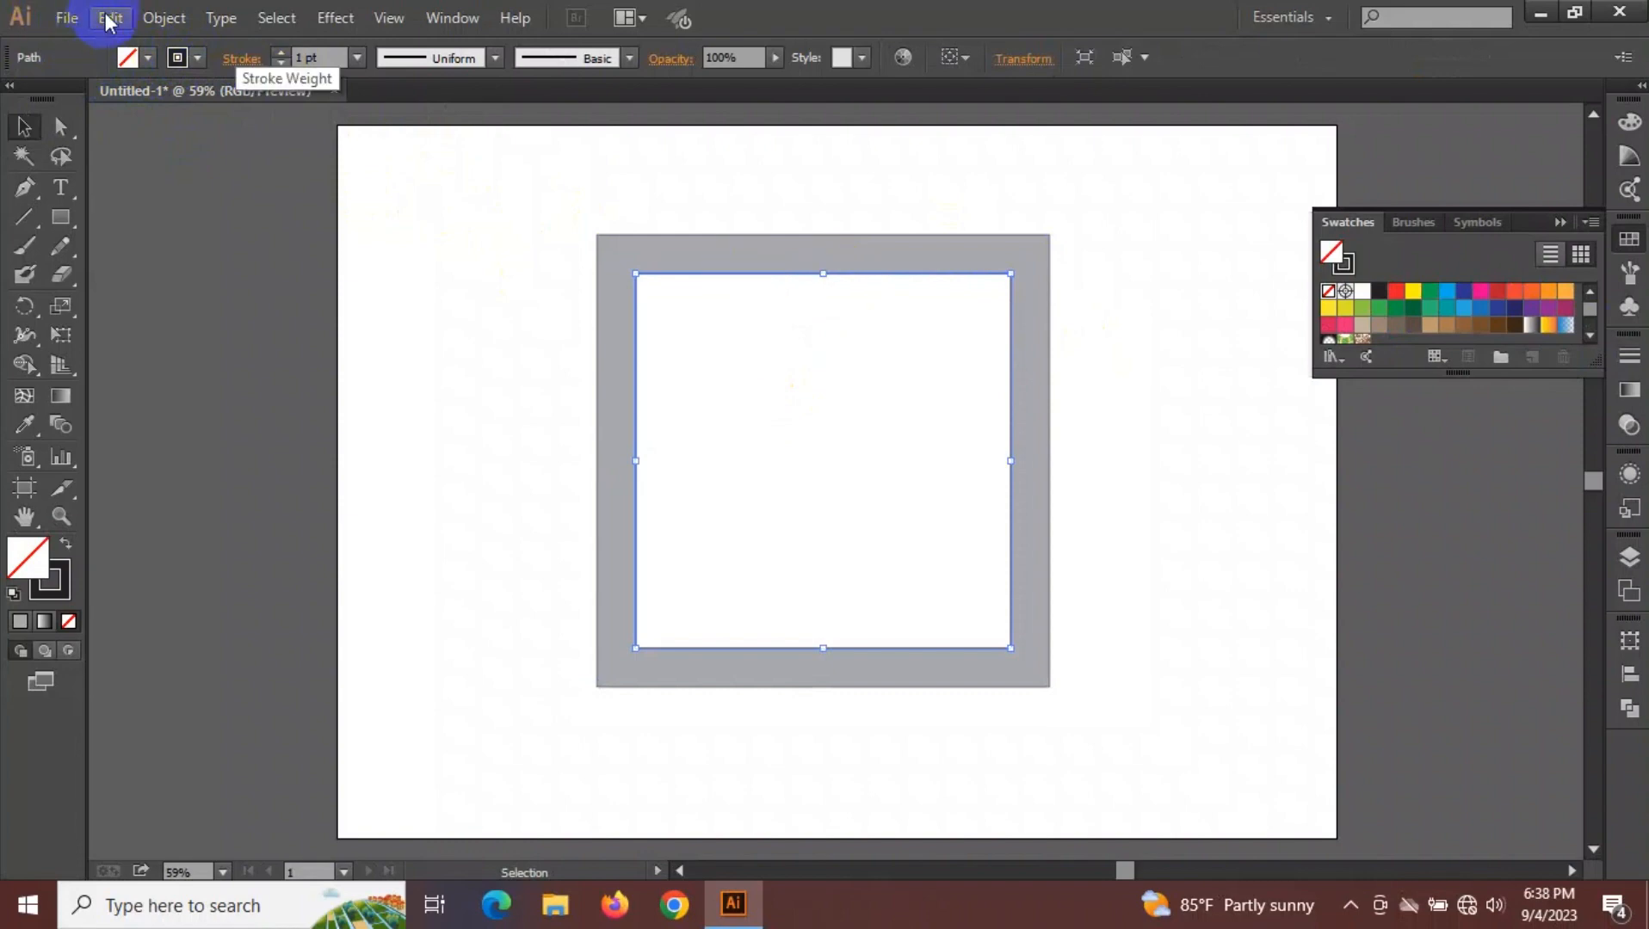
left_click(108, 19)
left_click(184, 136)
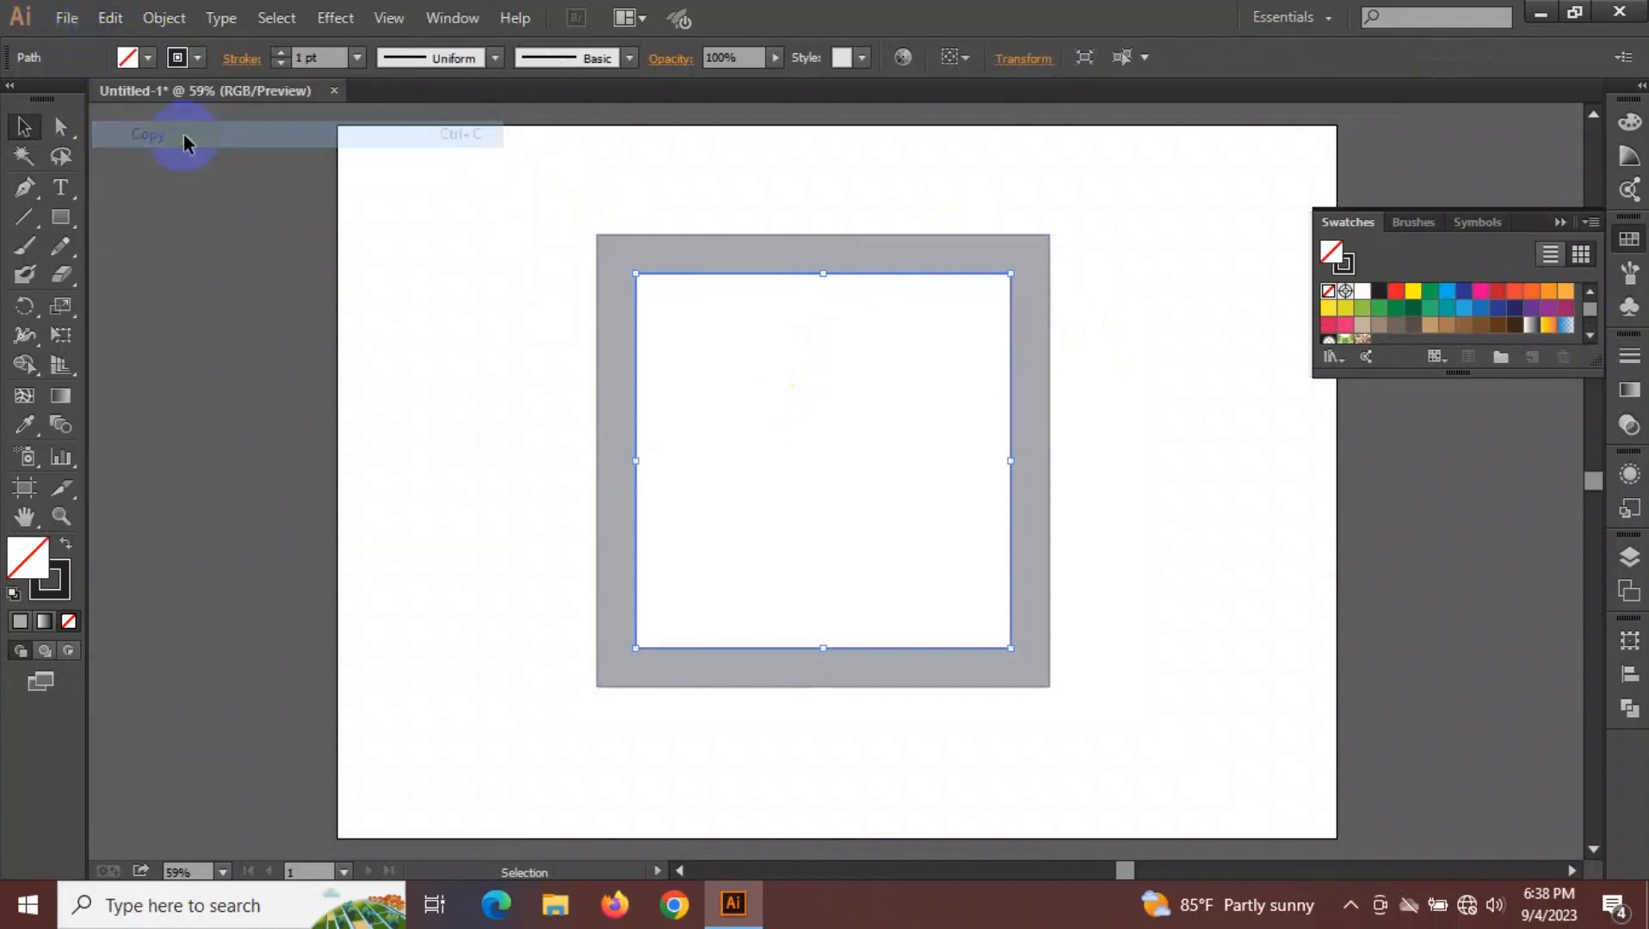
left_click(110, 19)
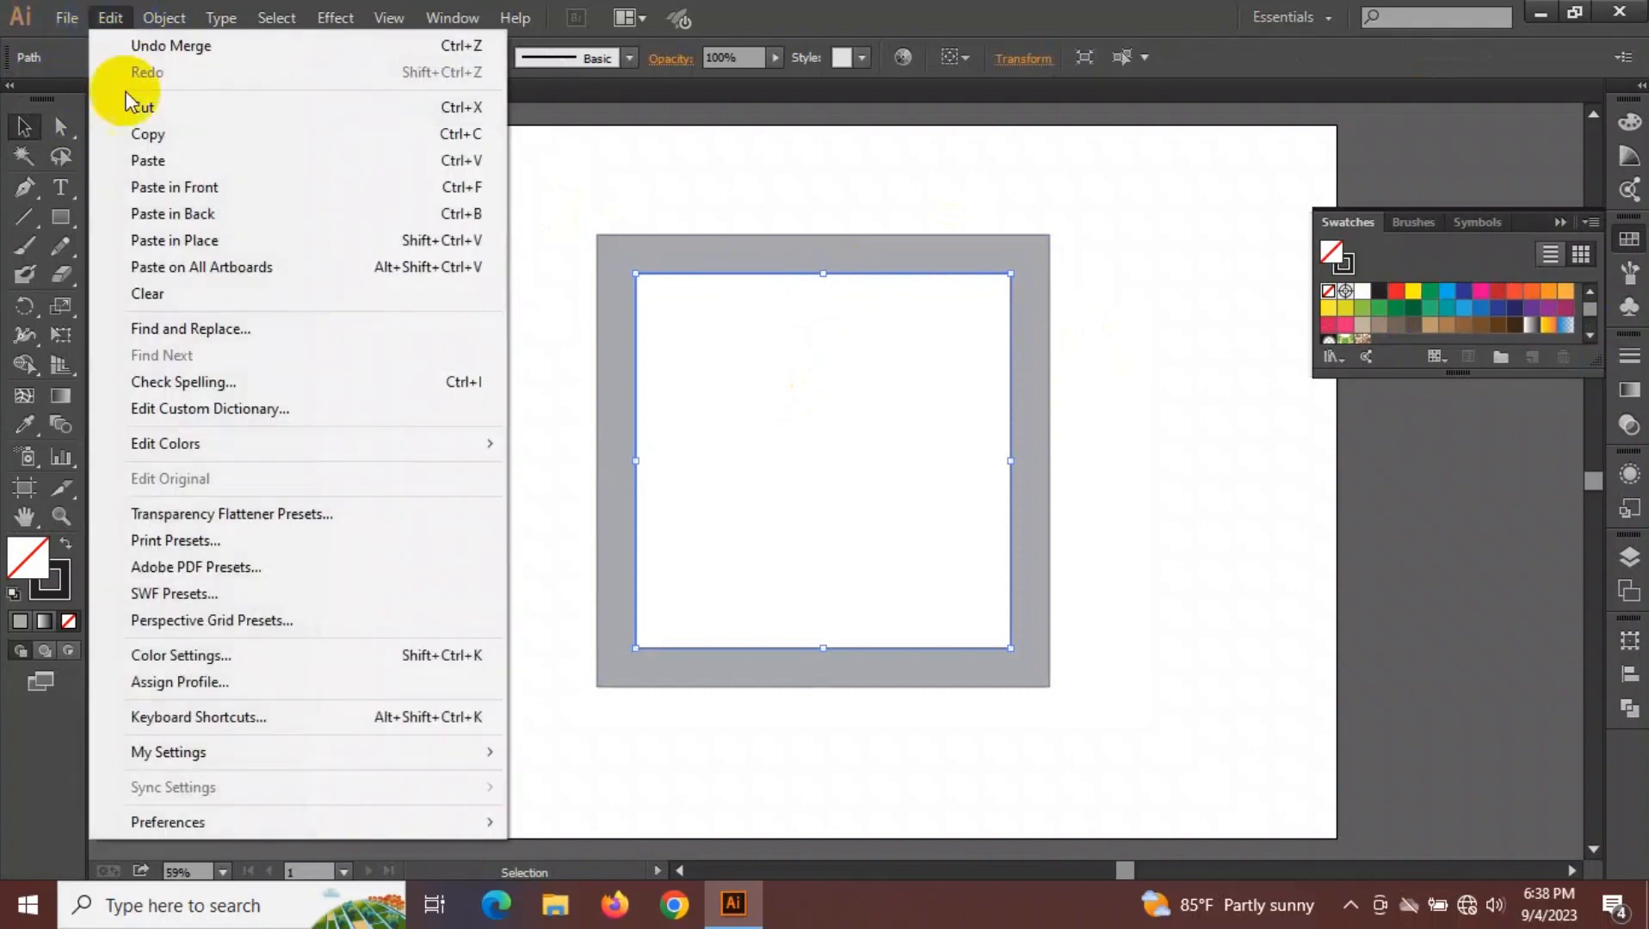
left_click(169, 188)
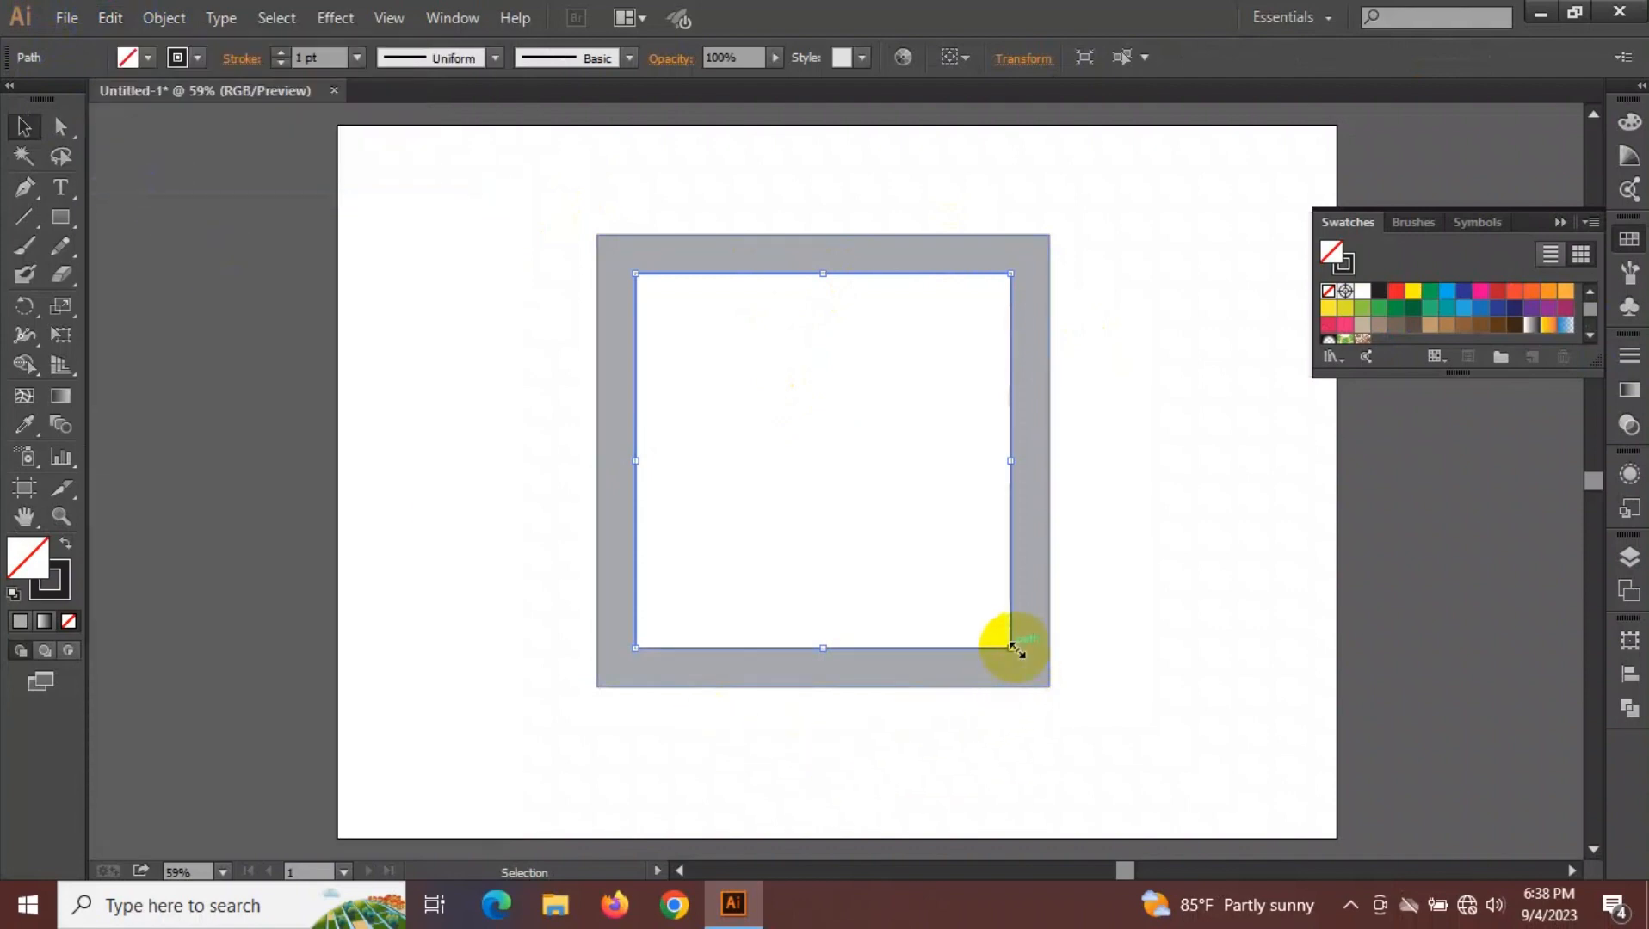
left_click_drag(1012, 645, 895, 489)
left_click(1379, 291)
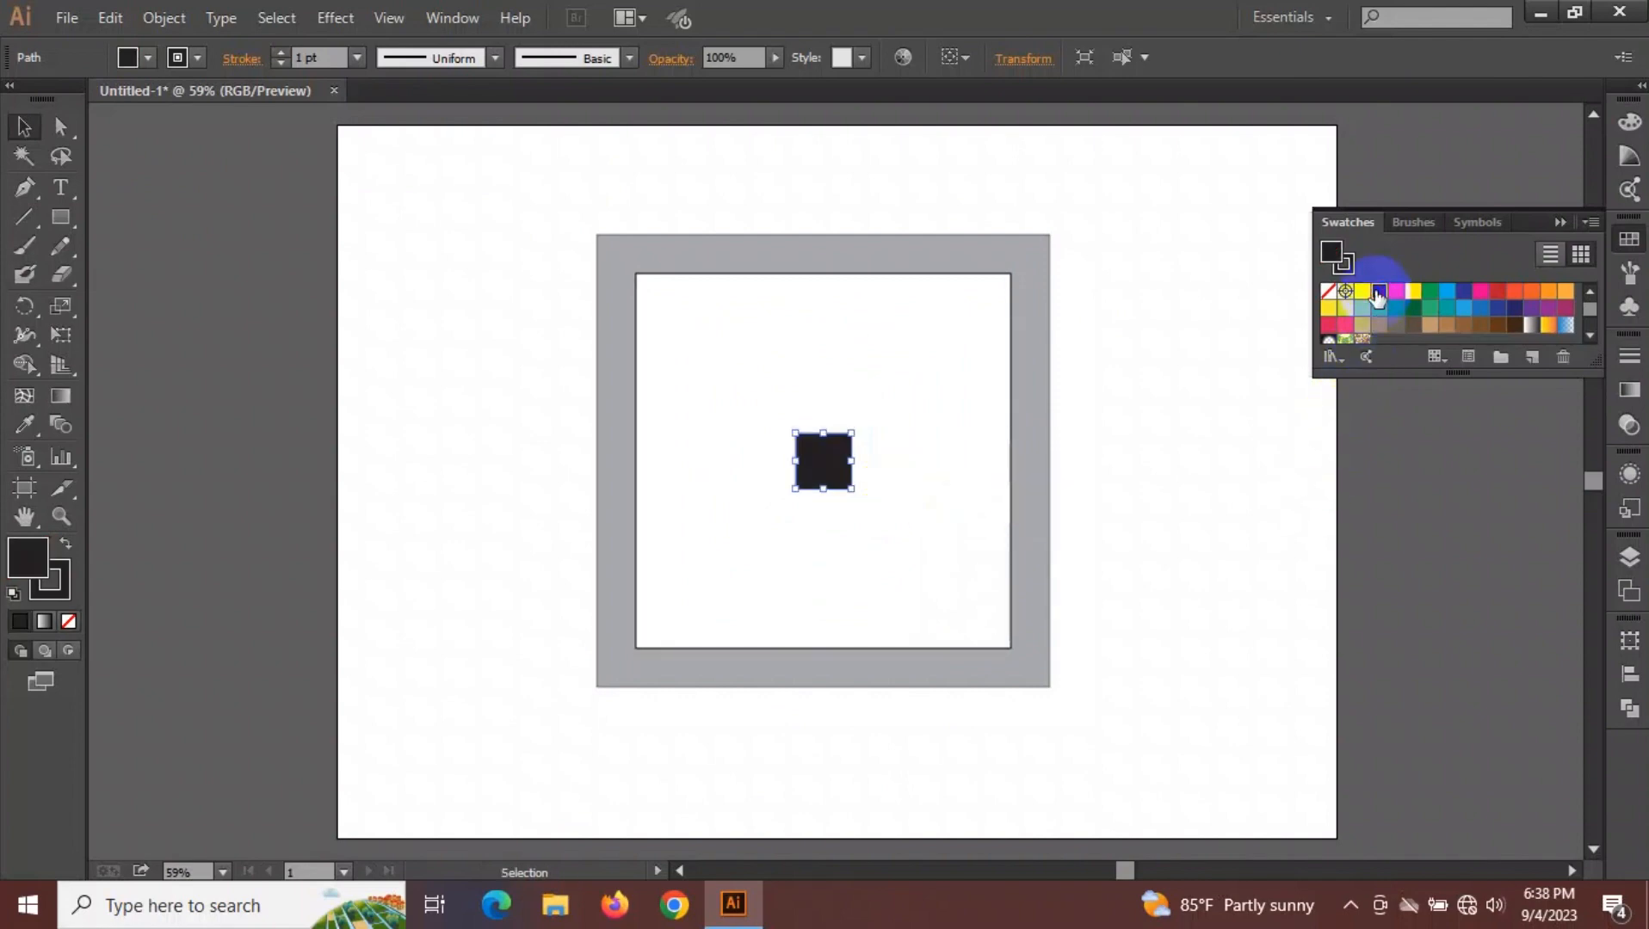
left_click(792, 144)
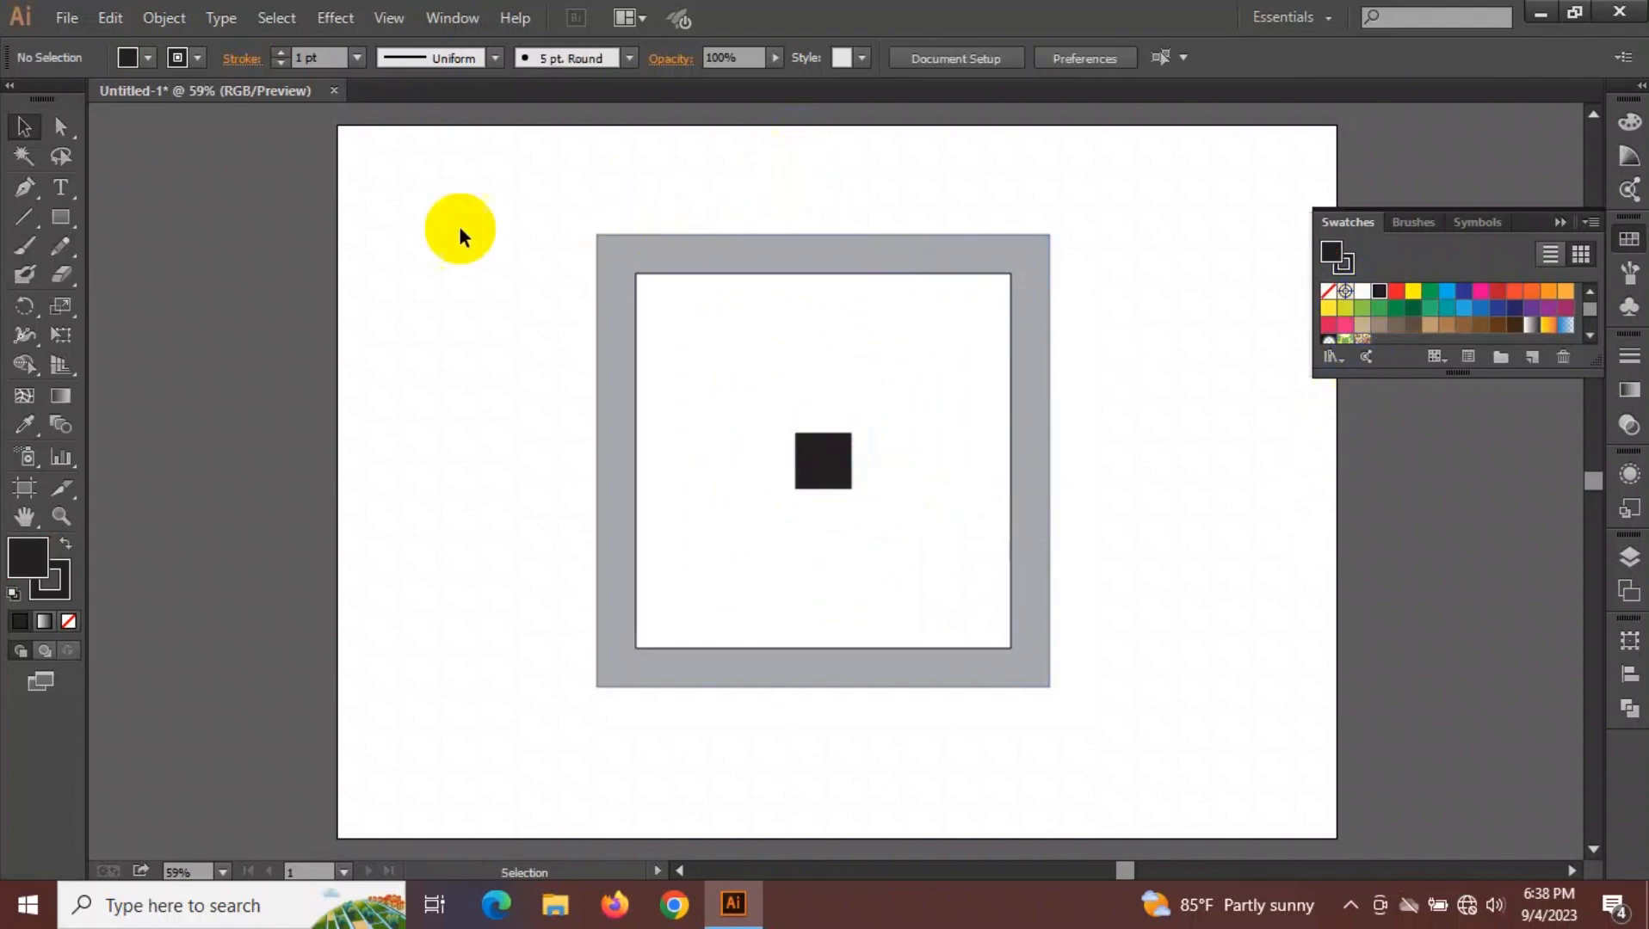
Select the gray frame and both inner squares and set their stroke to None.
left_click_drag(532, 210, 1110, 787)
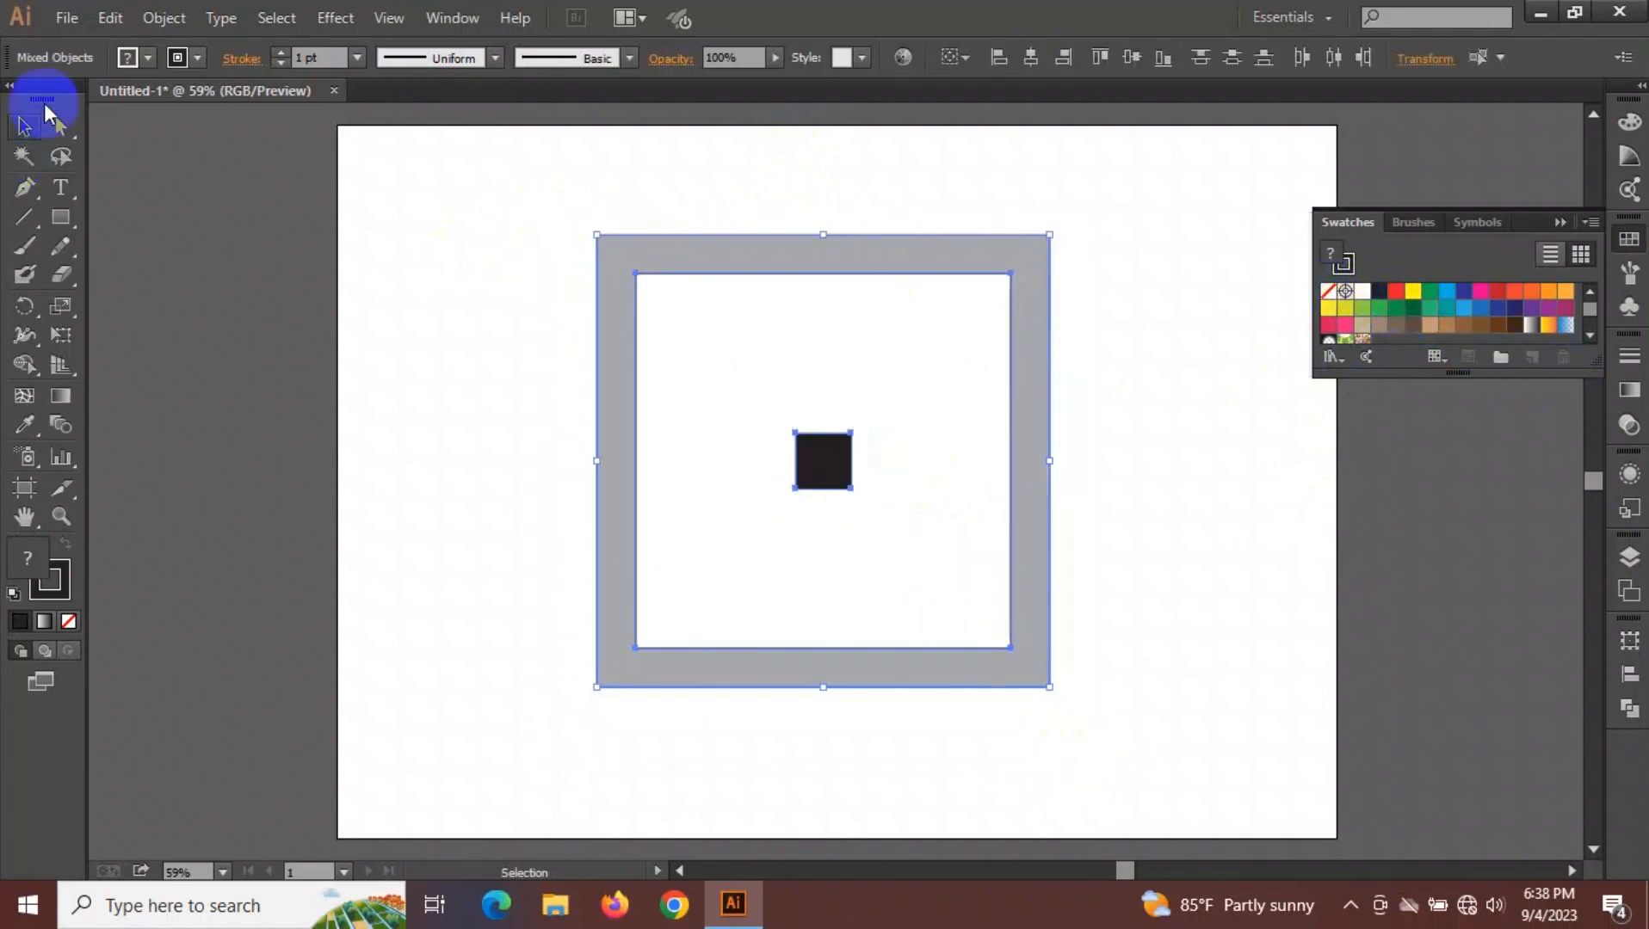
left_click(198, 61)
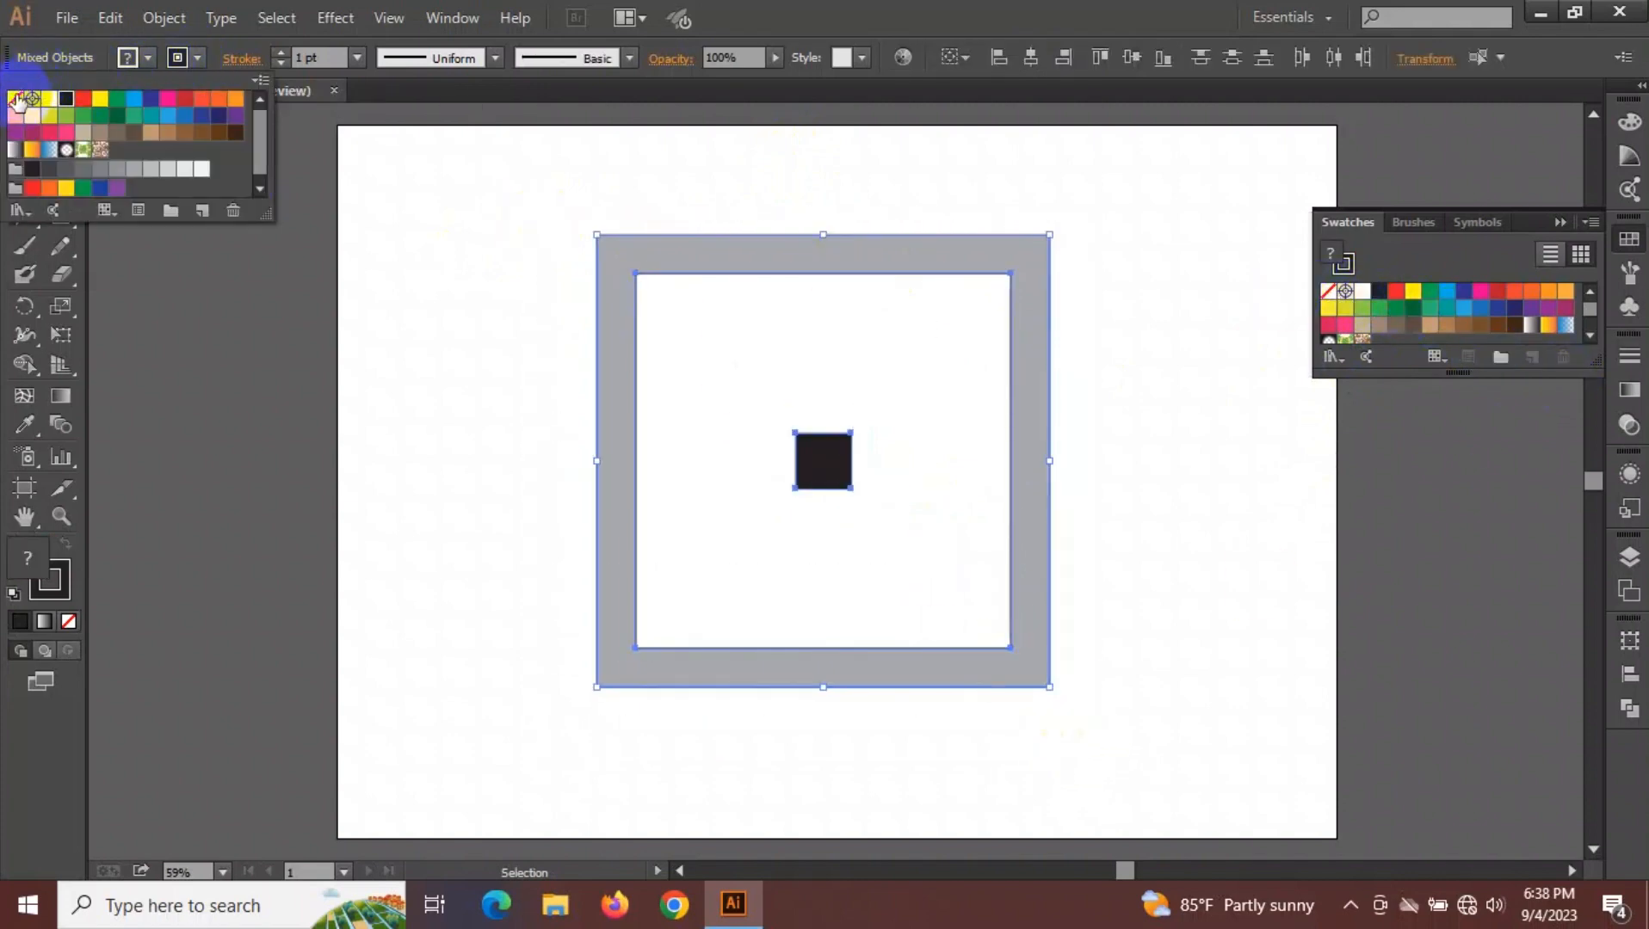
left_click(17, 98)
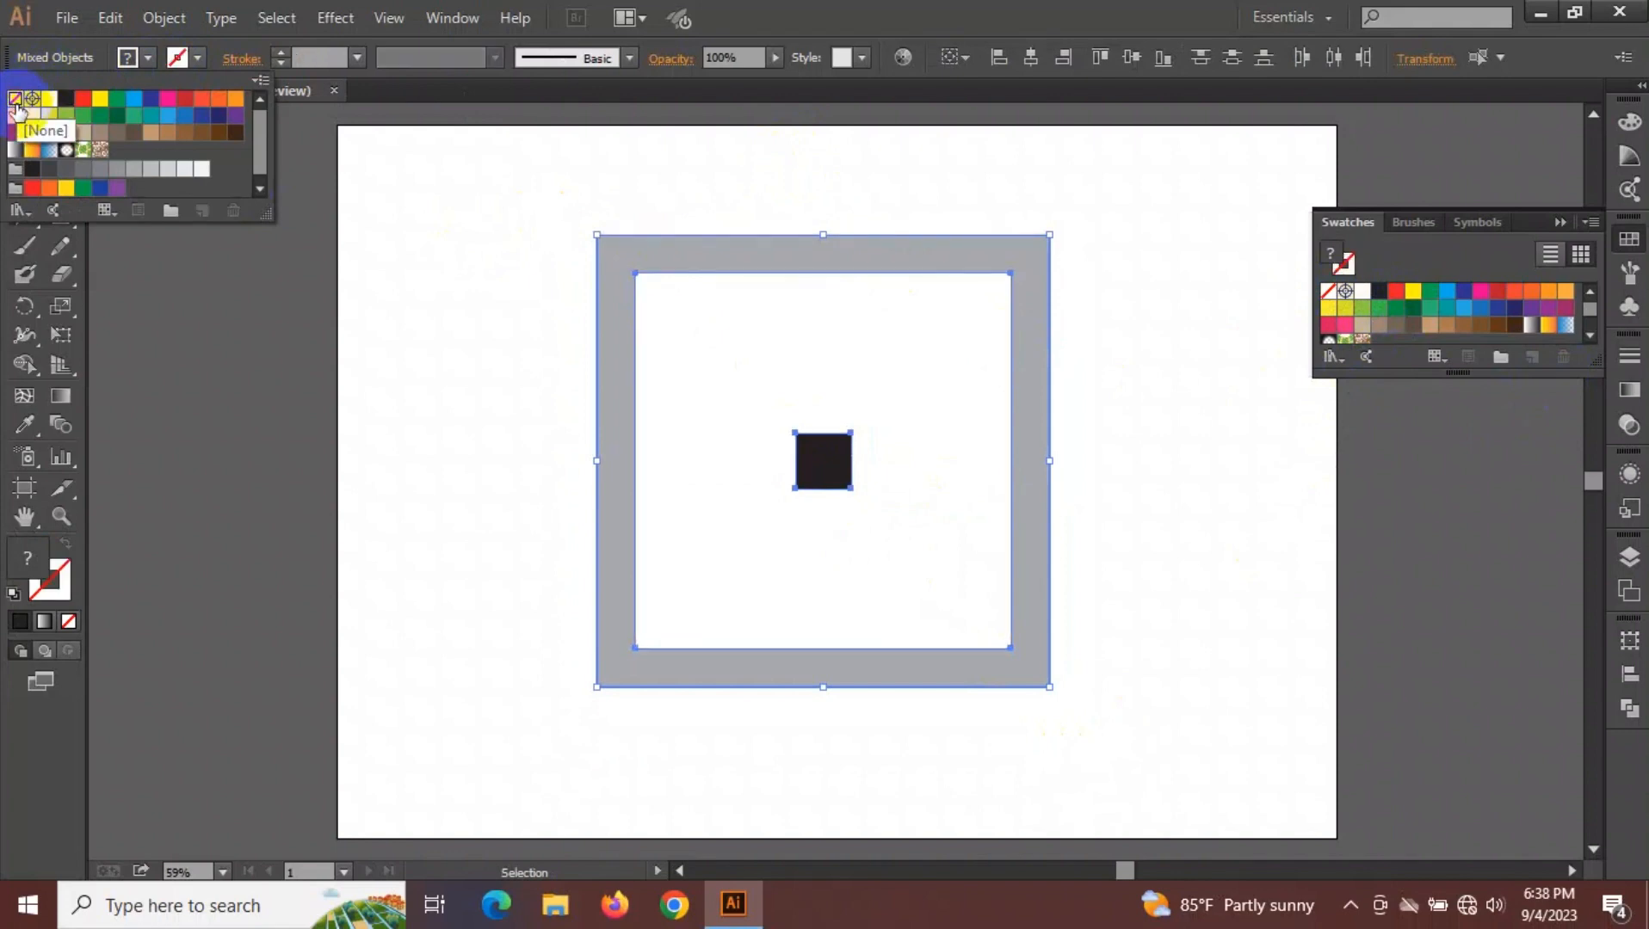
left_click(383, 366)
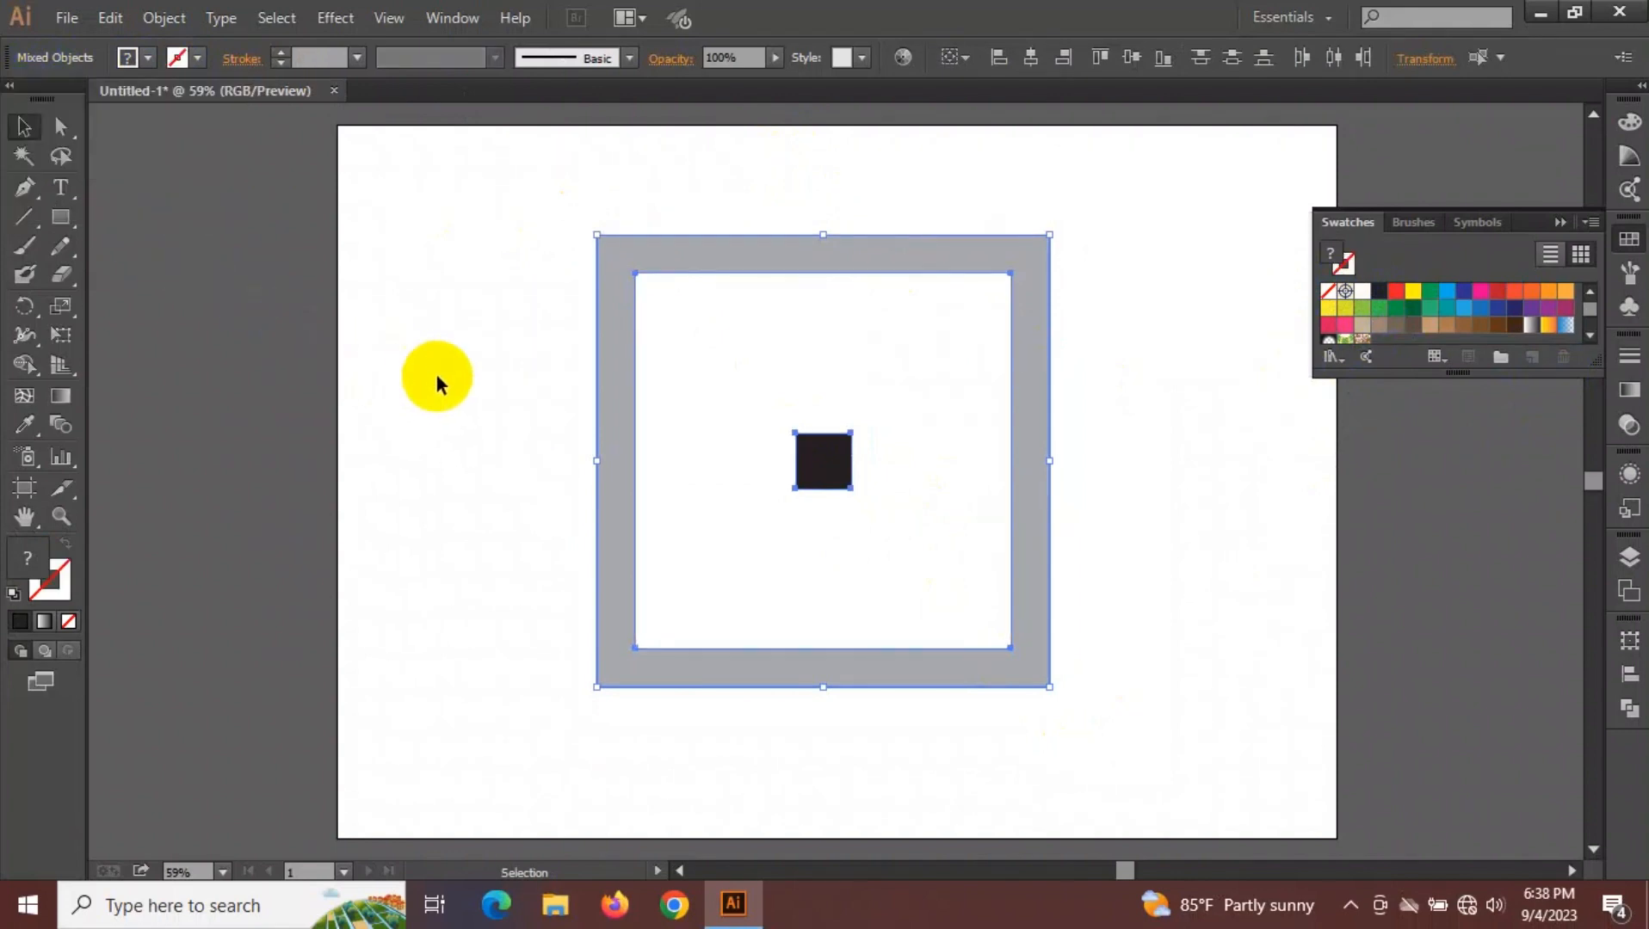
Group the gray frame with the inner square, leaving out the black square, and bring the group to the front.
left_click(464, 353)
left_click_drag(492, 302, 657, 406)
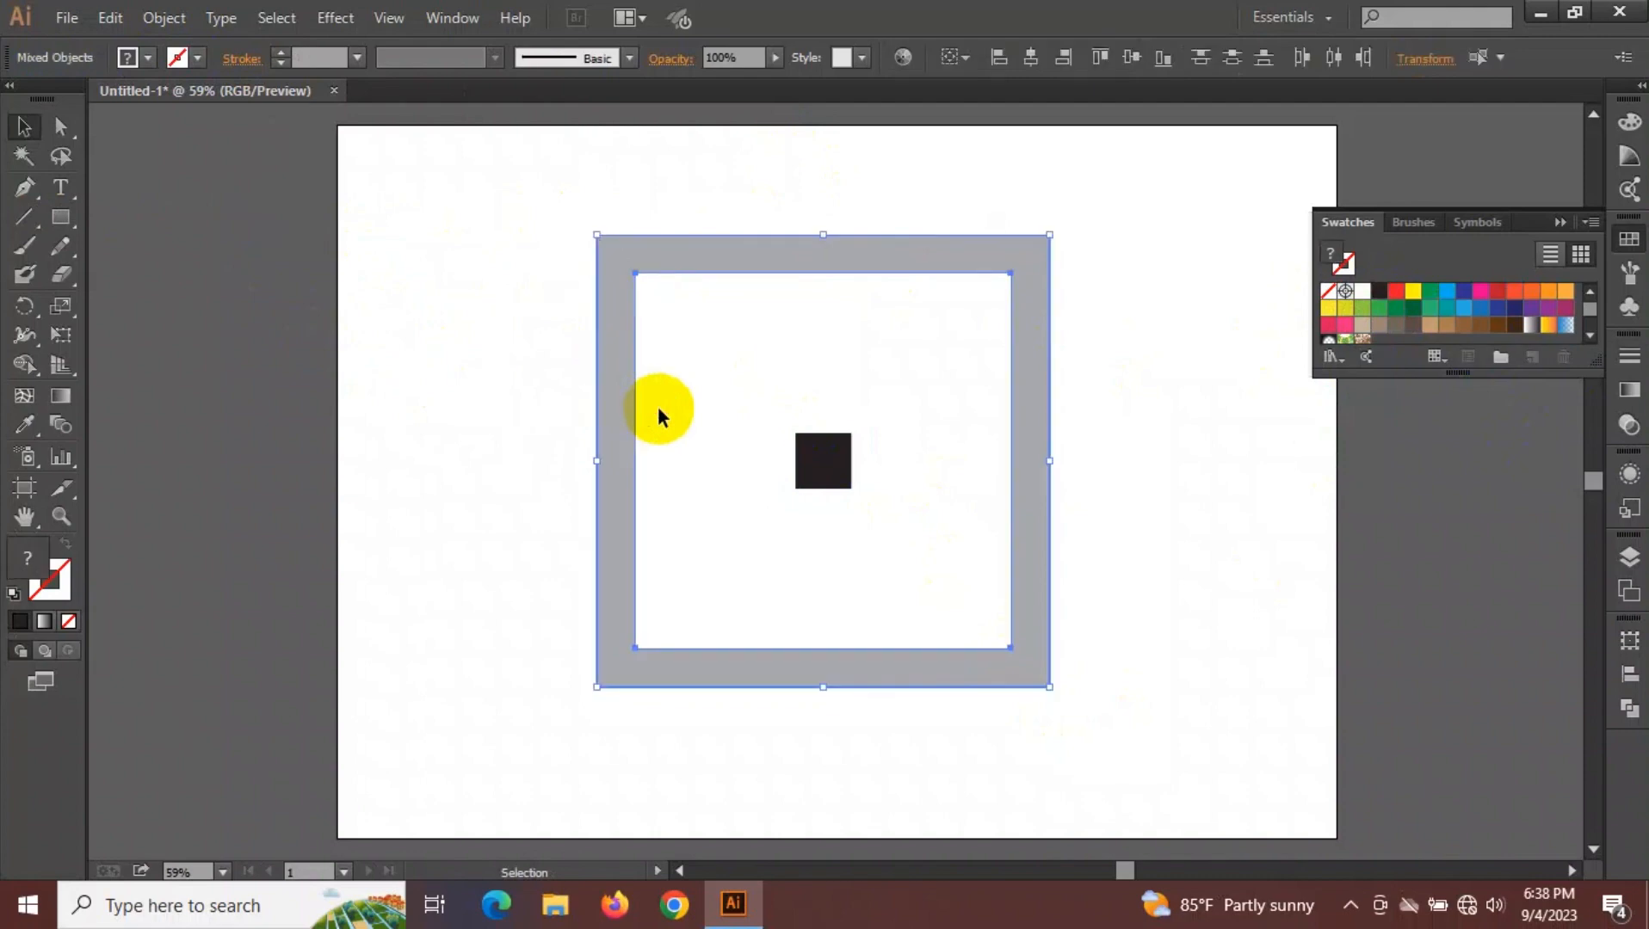
right_click(478, 376)
left_click(522, 482)
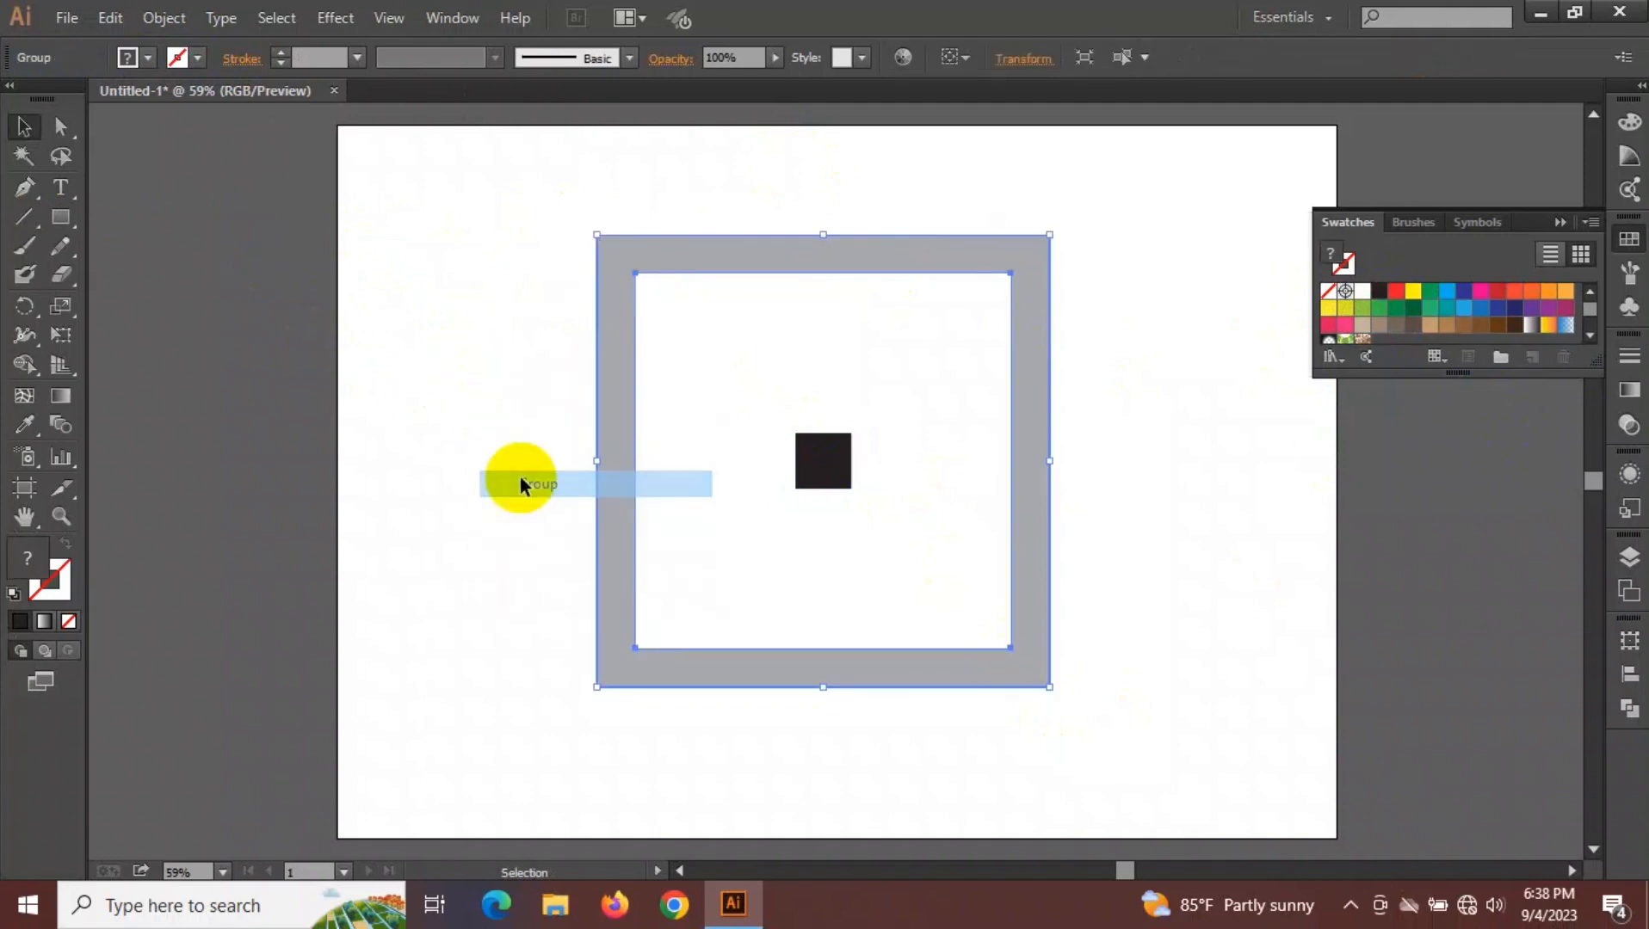
right_click(486, 321)
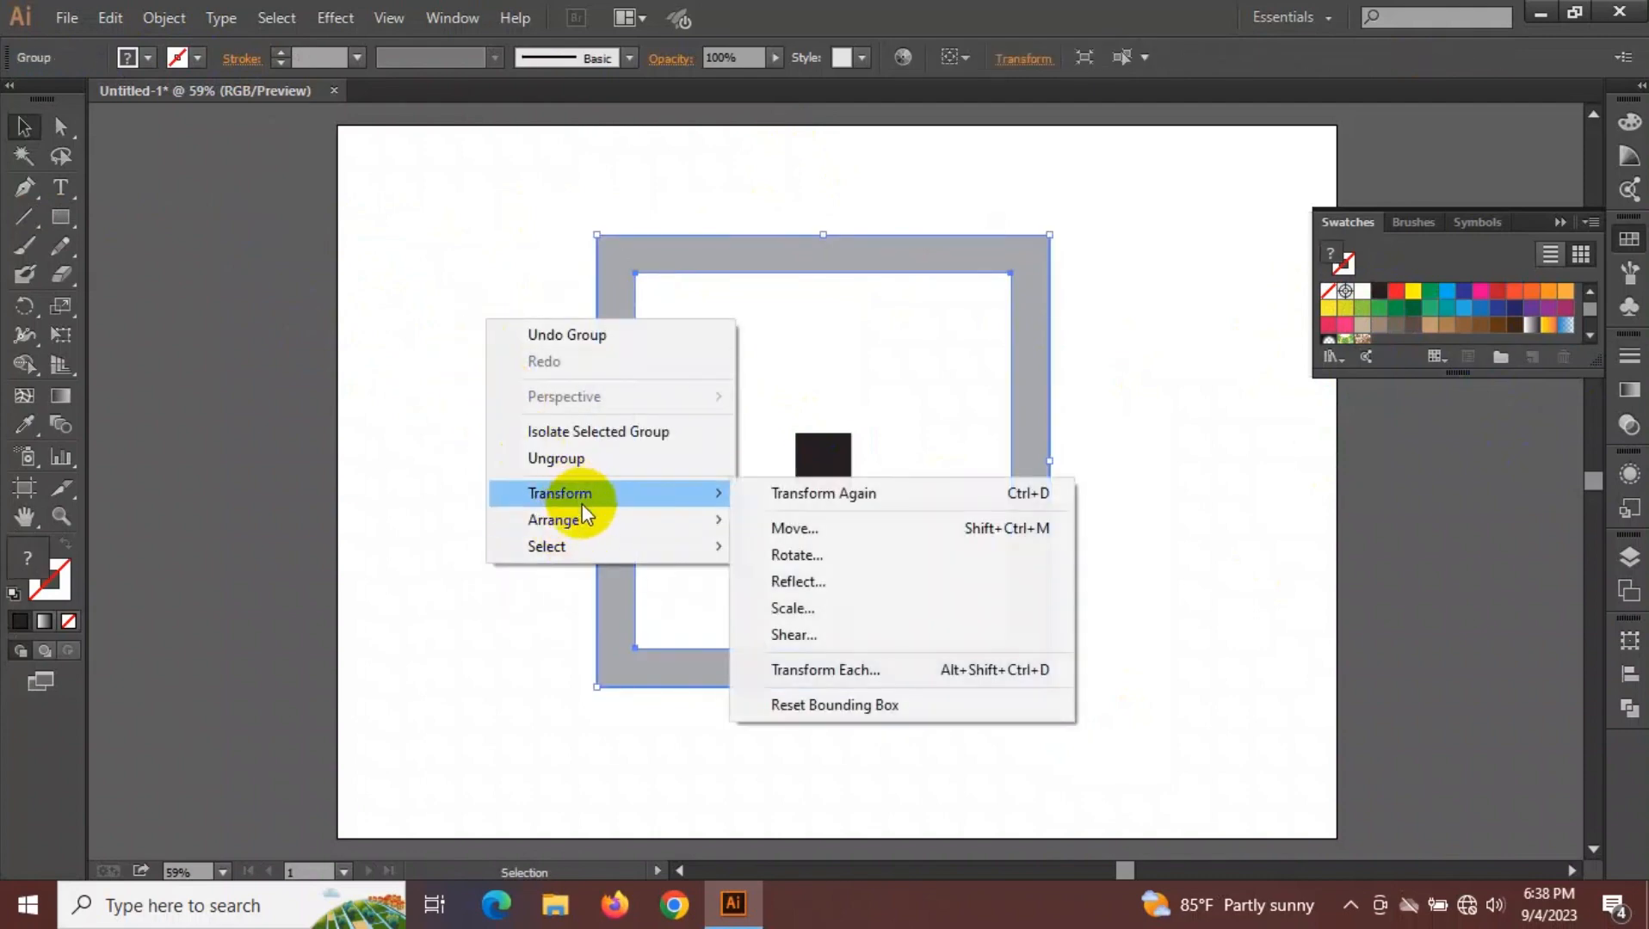
mouse_move(583, 519)
left_click(772, 520)
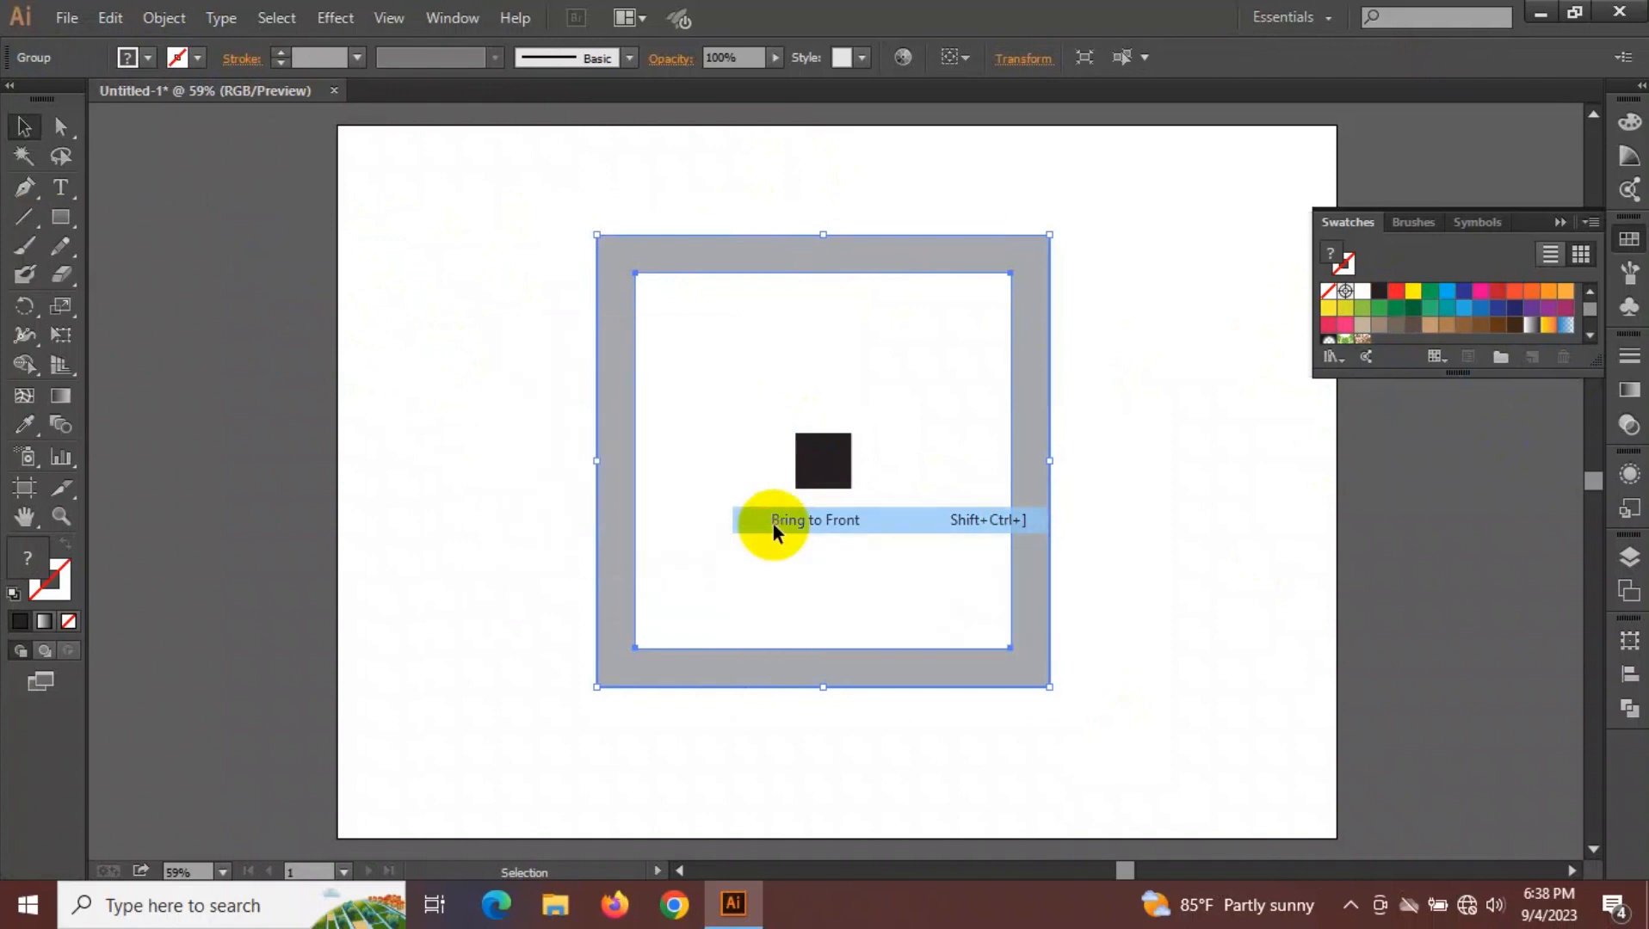
Select the gray frame group together with the small black center square and make a blend between them.
left_click(497, 462)
left_click_drag(490, 220, 1119, 544)
left_click(115, 17)
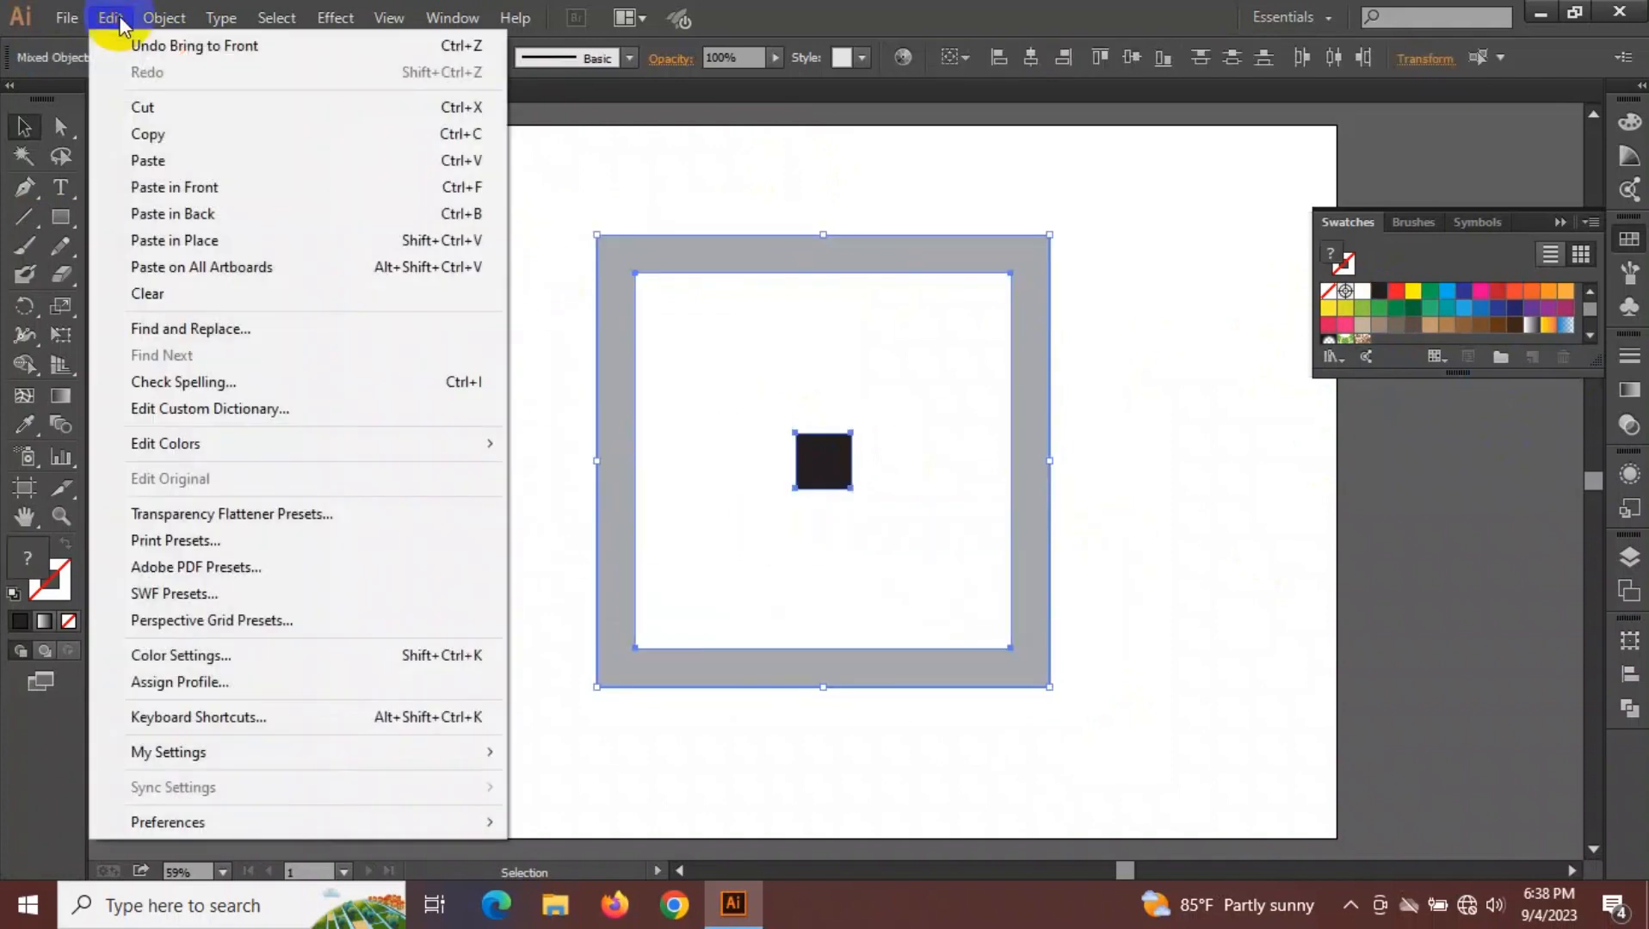
left_click(150, 188)
left_click(162, 18)
left_click(156, 19)
left_click(156, 19)
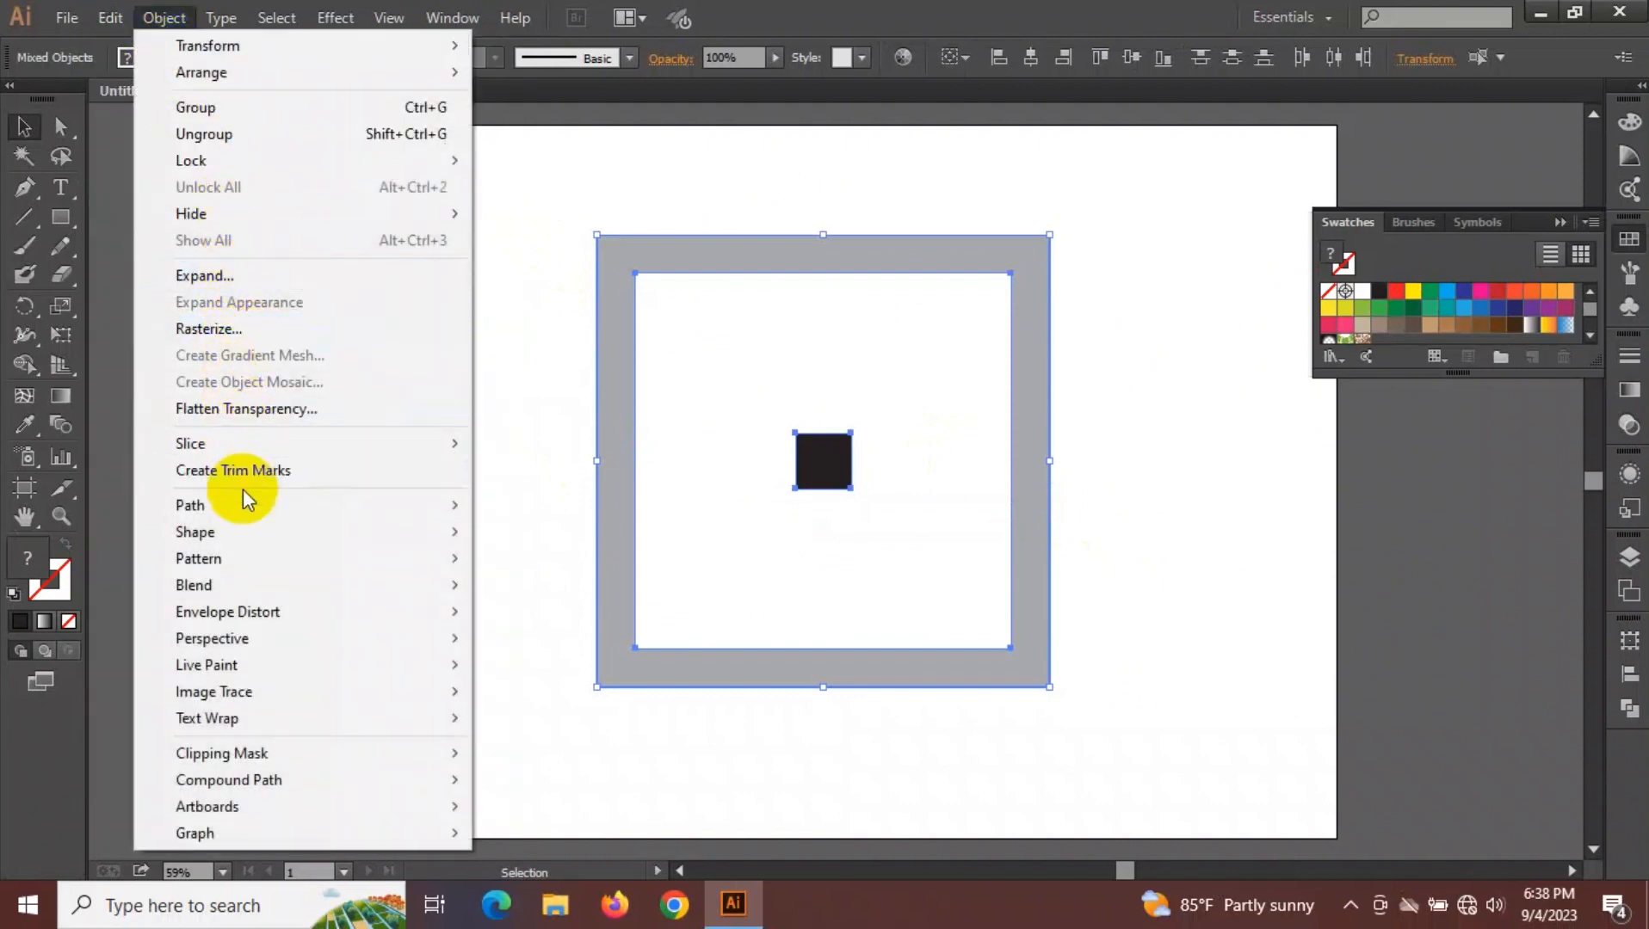
mouse_move(246, 583)
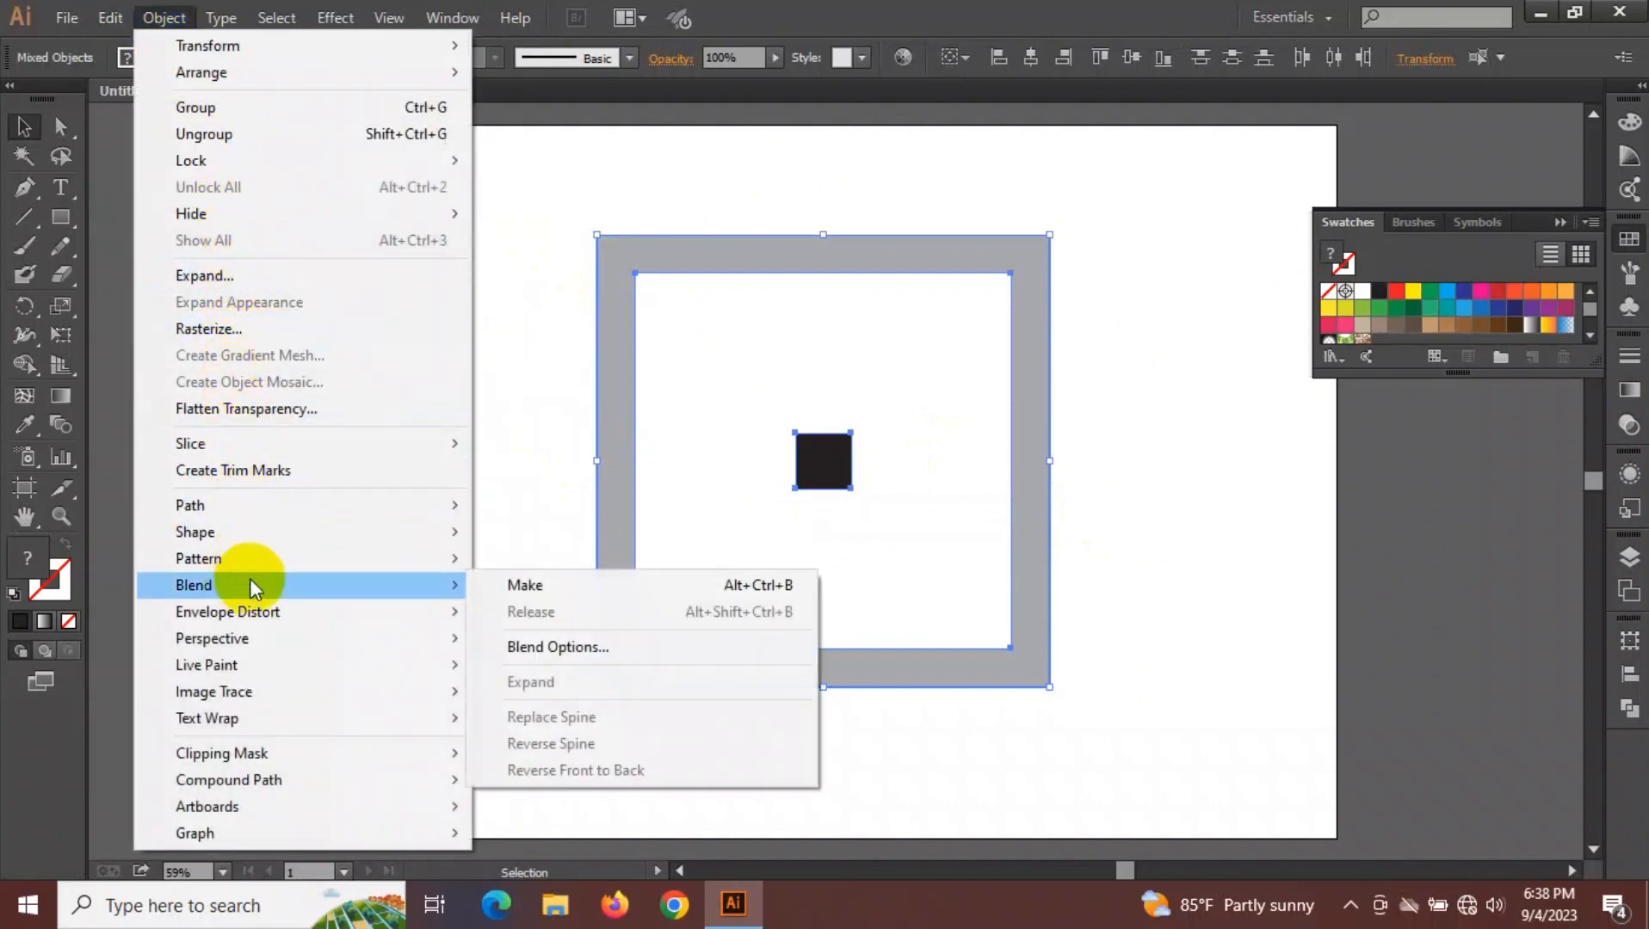
left_click(490, 594)
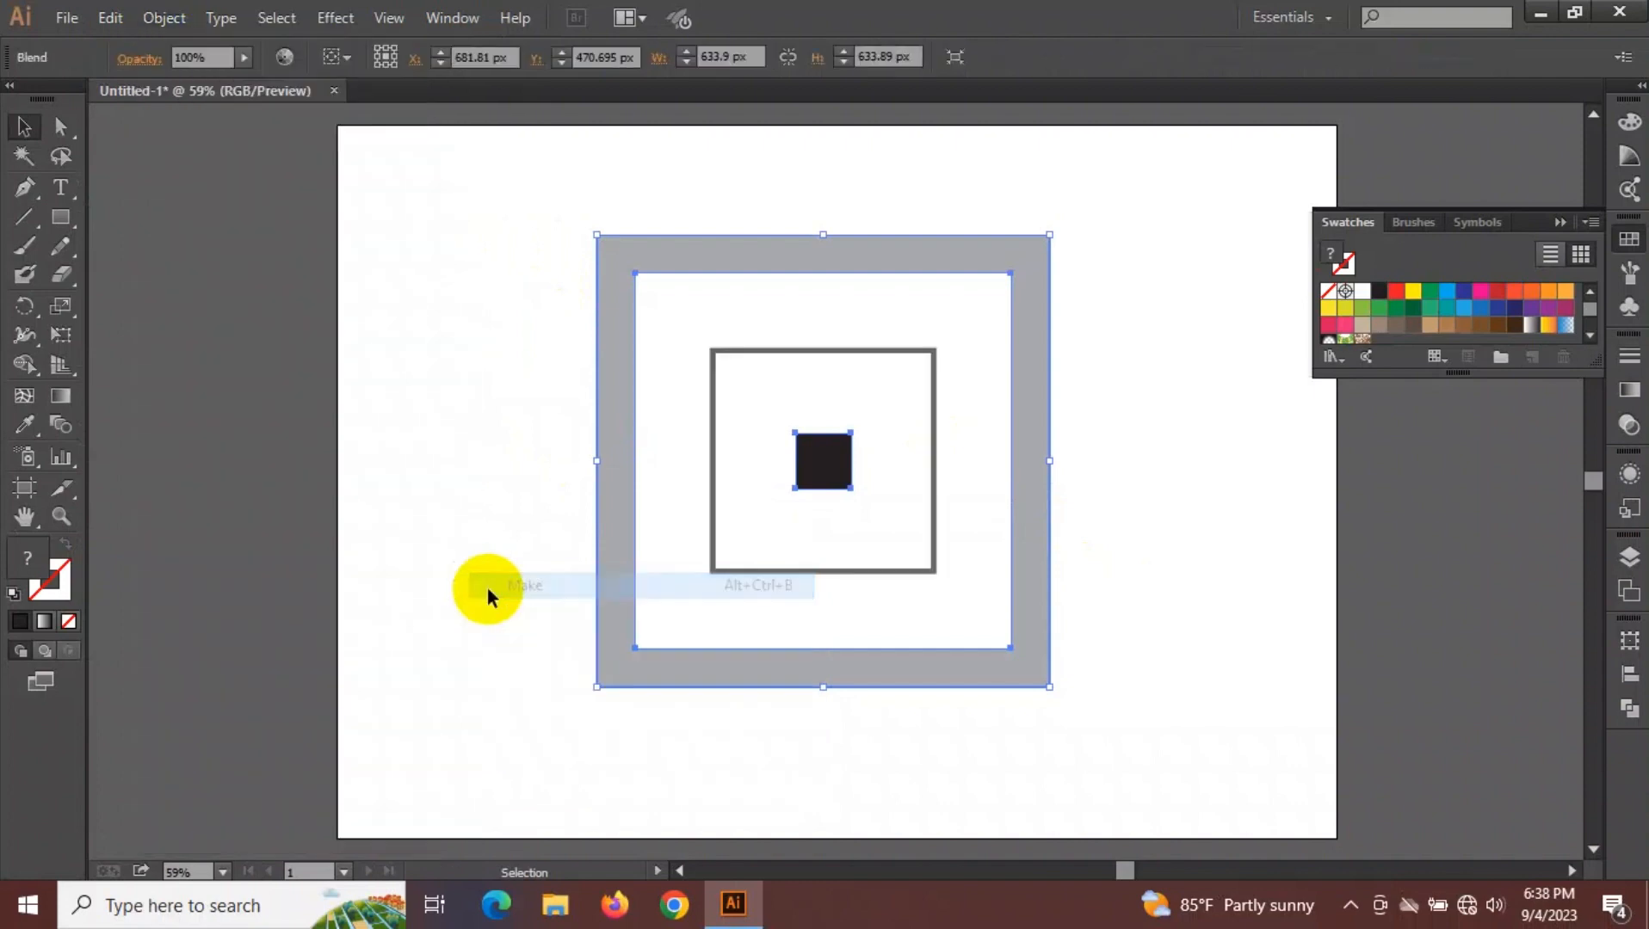
Set the blend's spacing to Specified Distance at 1 px with the preview on, and deselect the result.
left_click(158, 24)
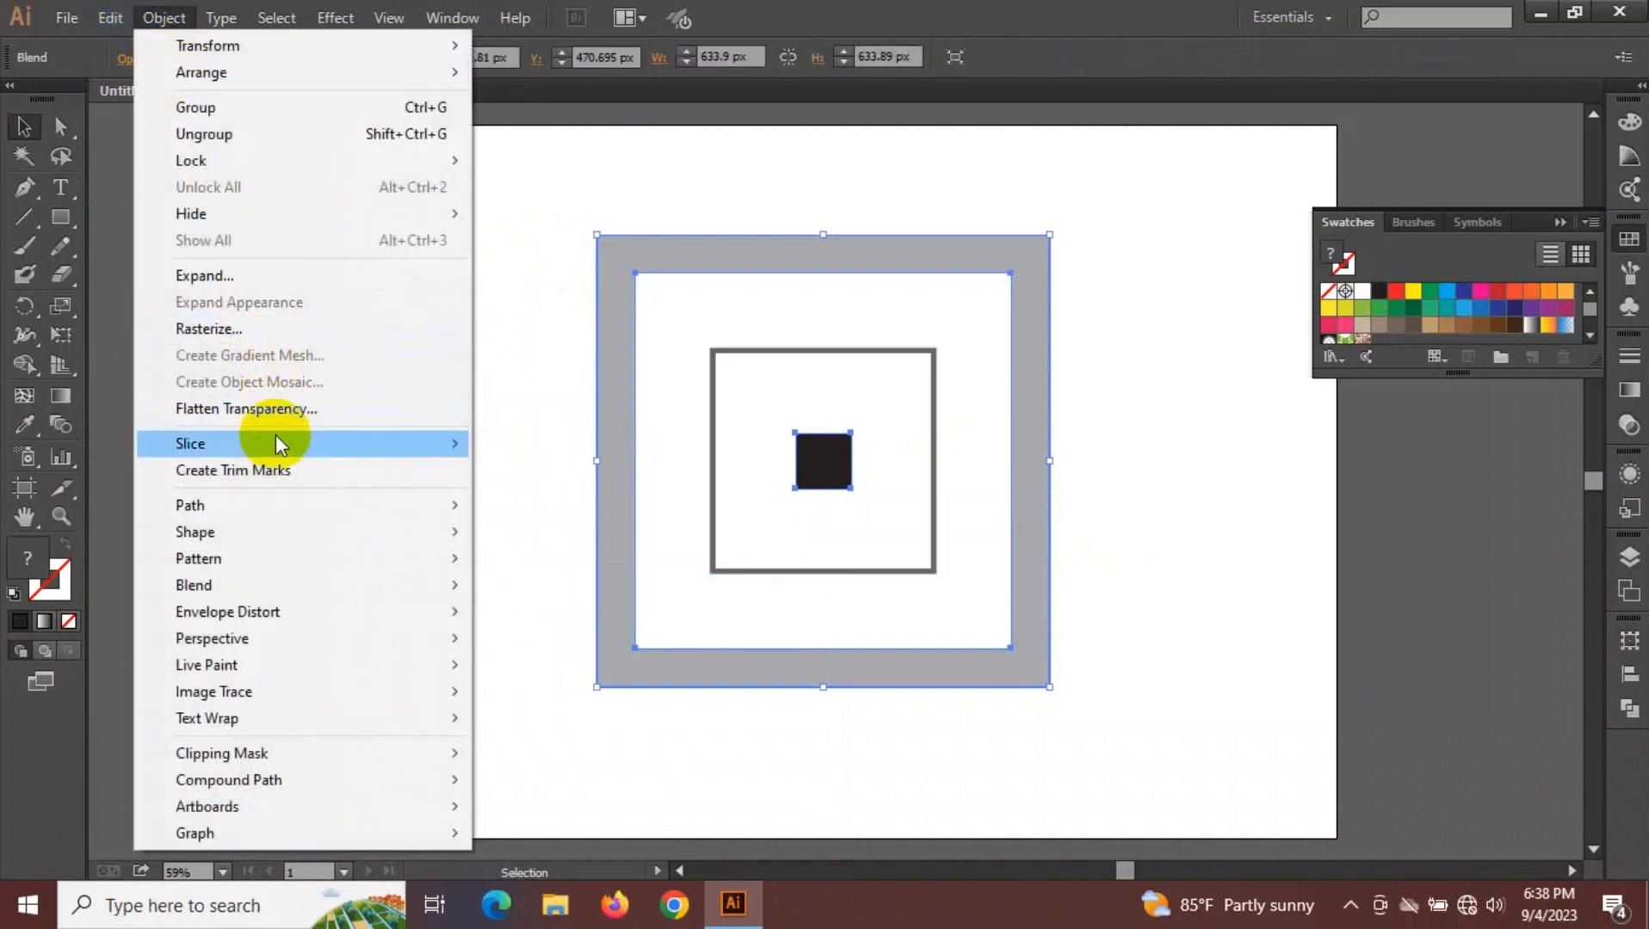
left_click(264, 595)
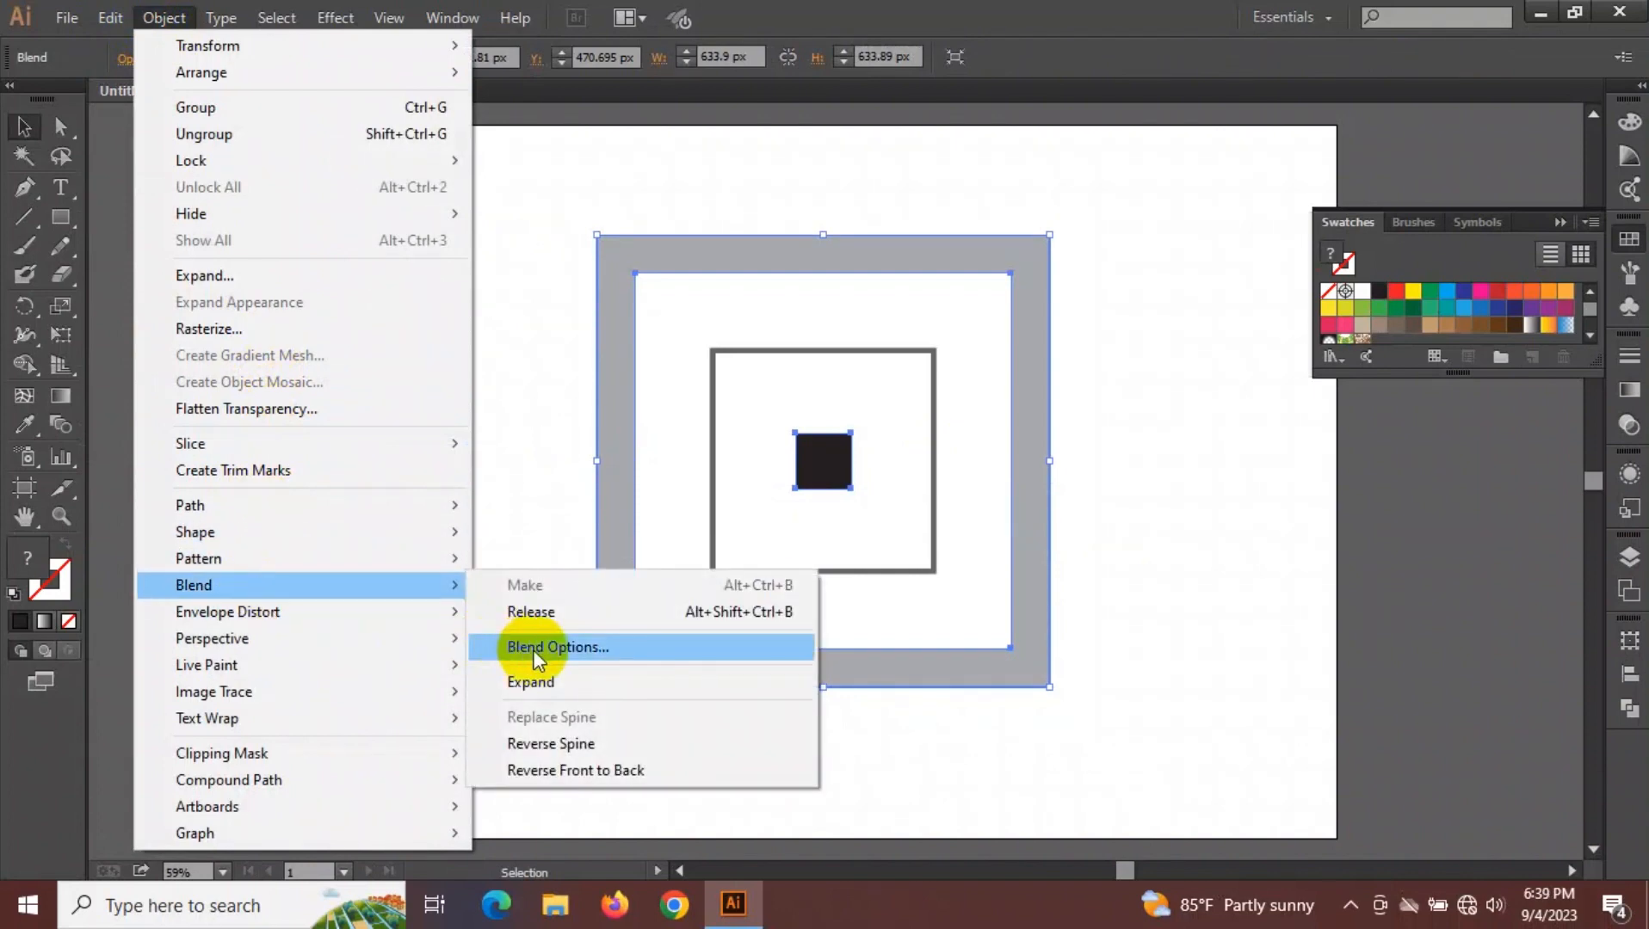
left_click(534, 649)
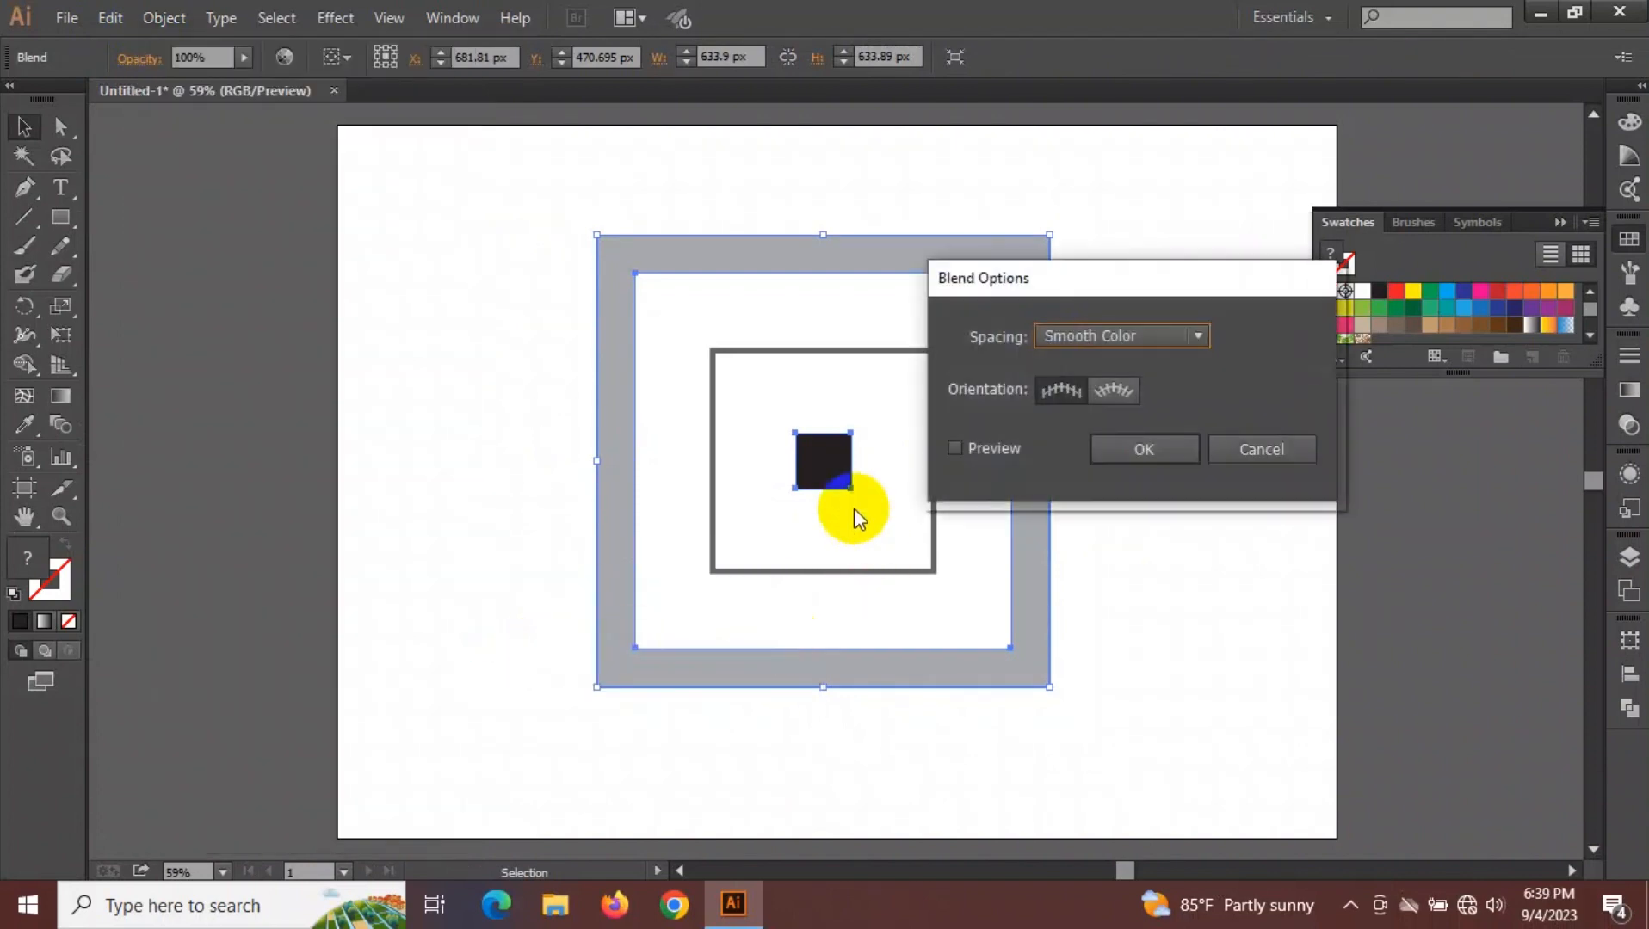
left_click(957, 448)
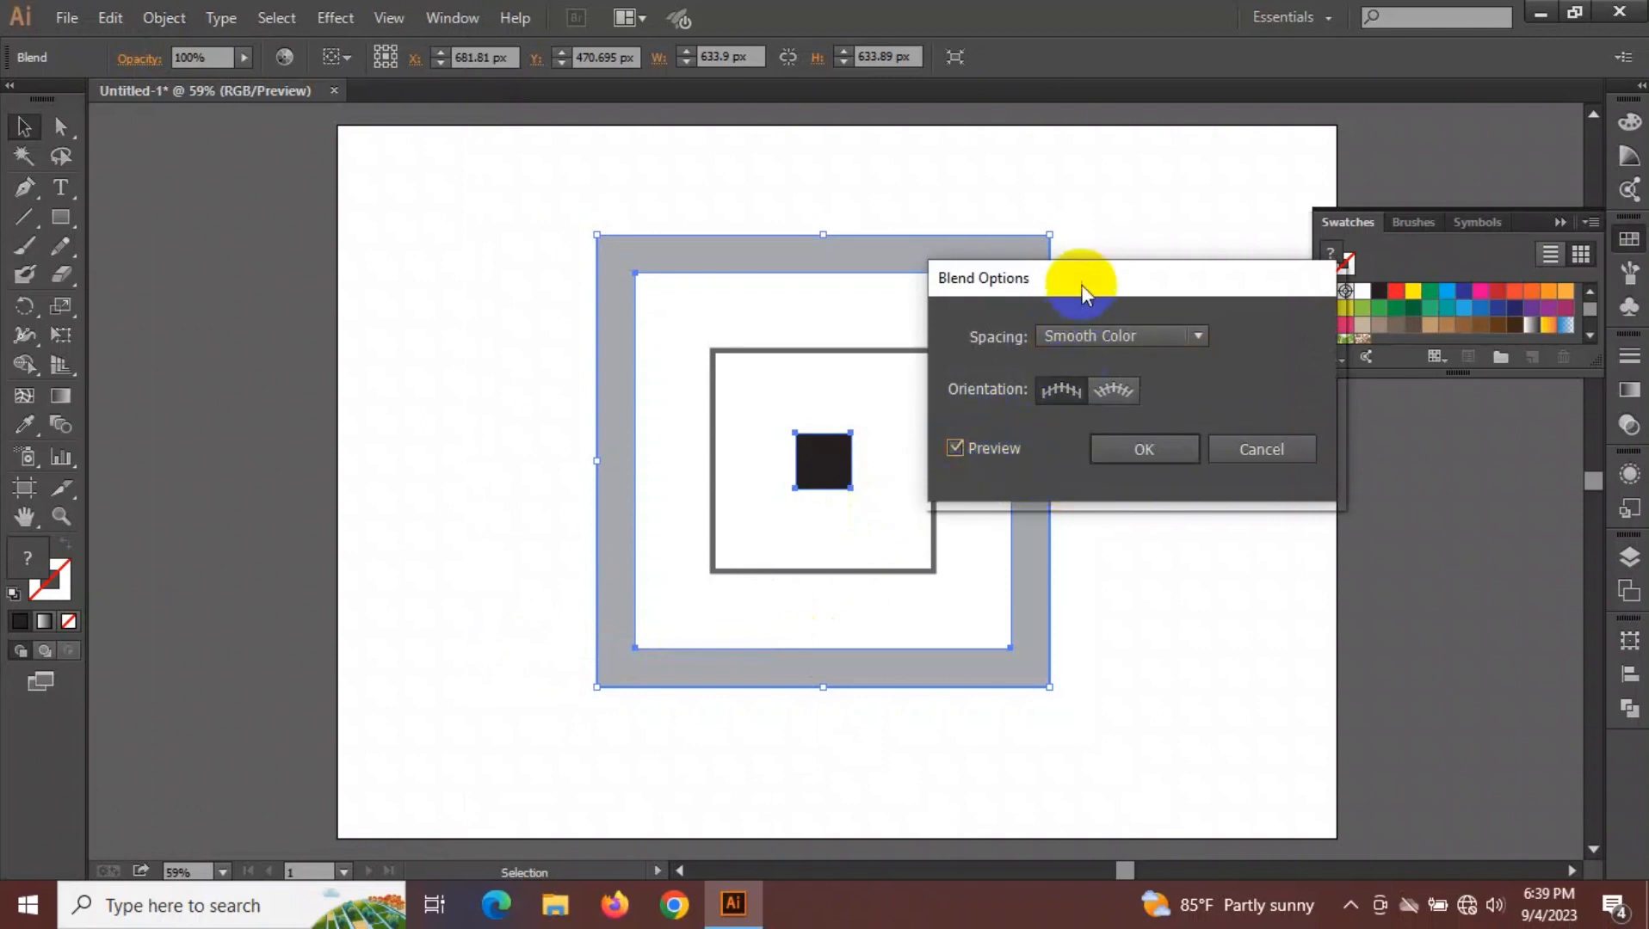
left_click_drag(1083, 292, 289, 368)
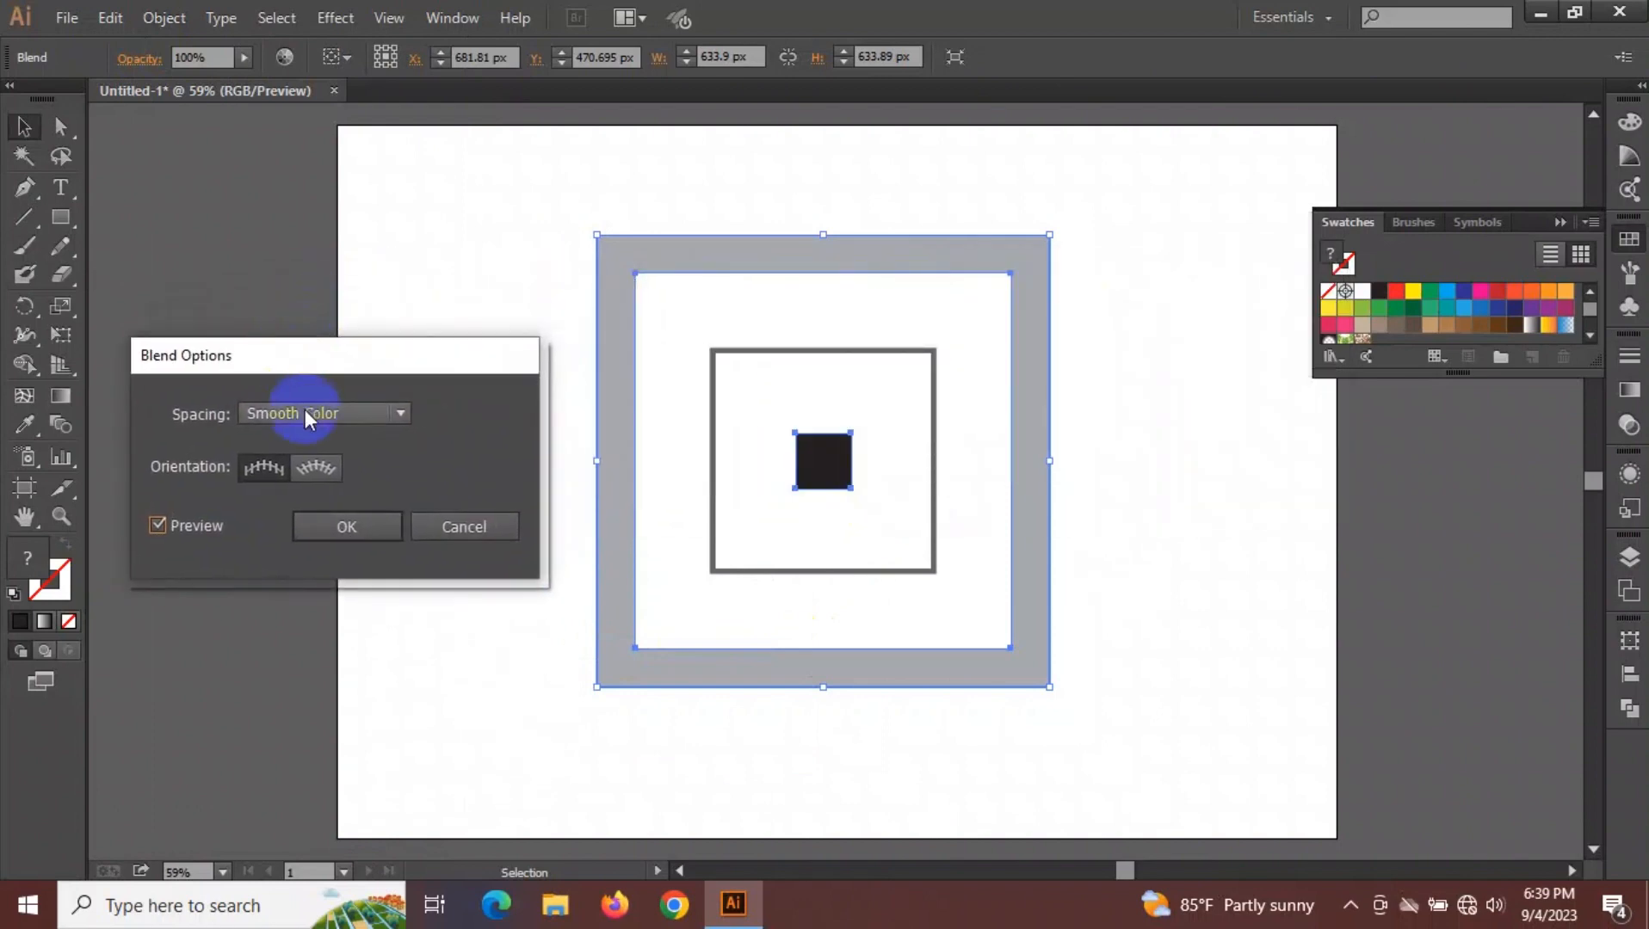
left_click(396, 416)
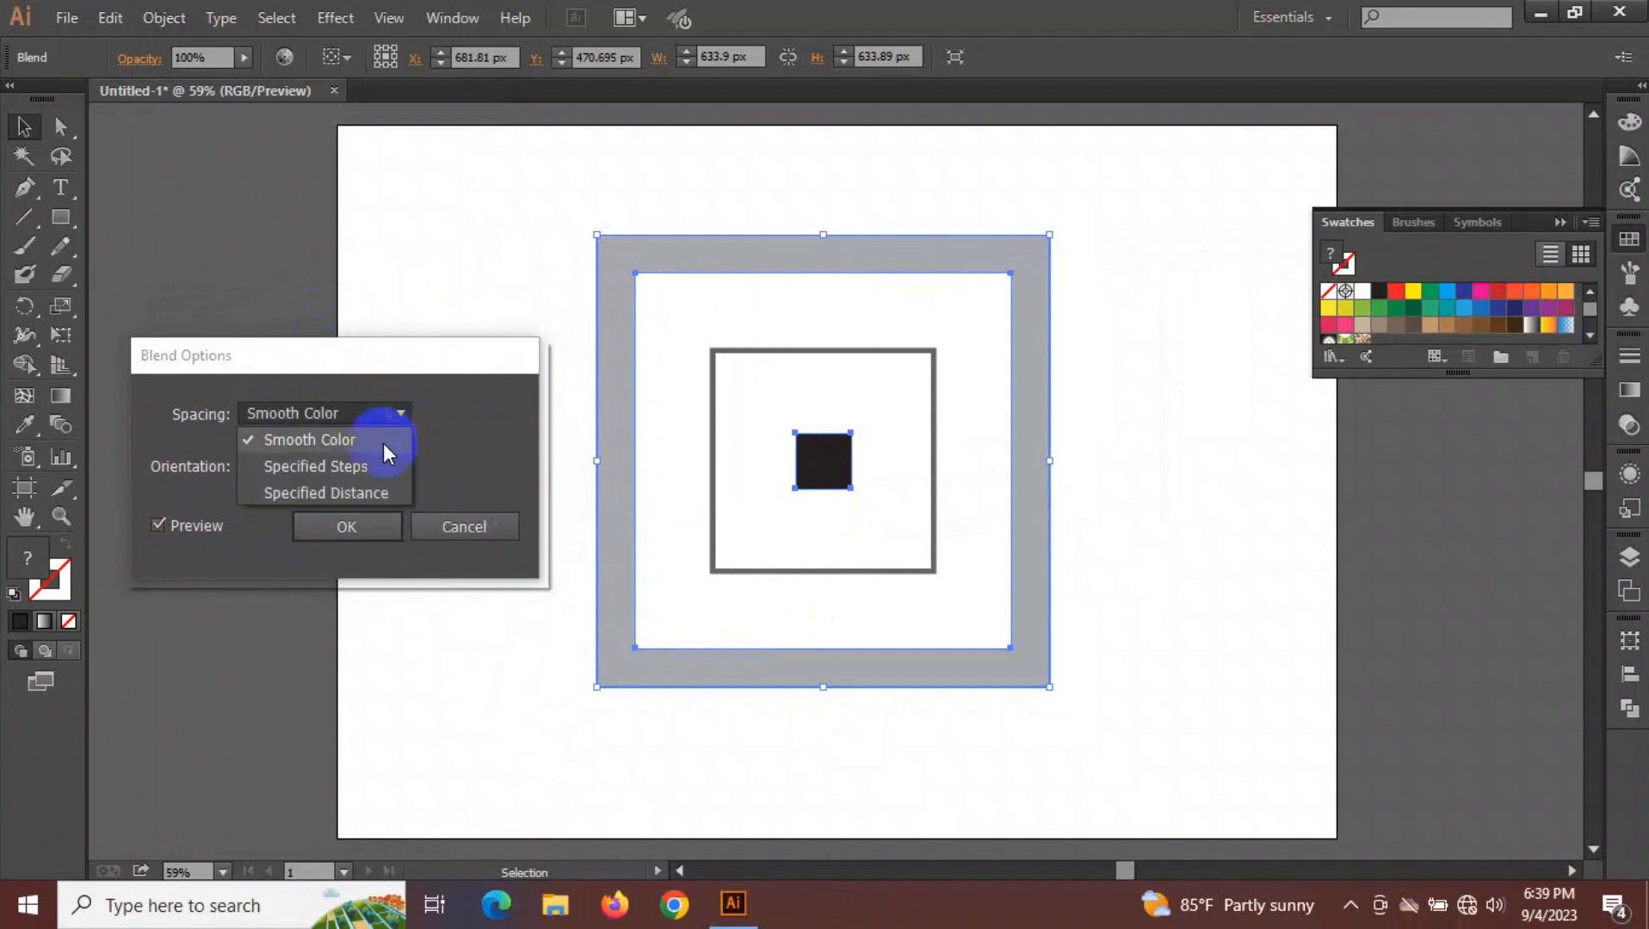
left_click(365, 487)
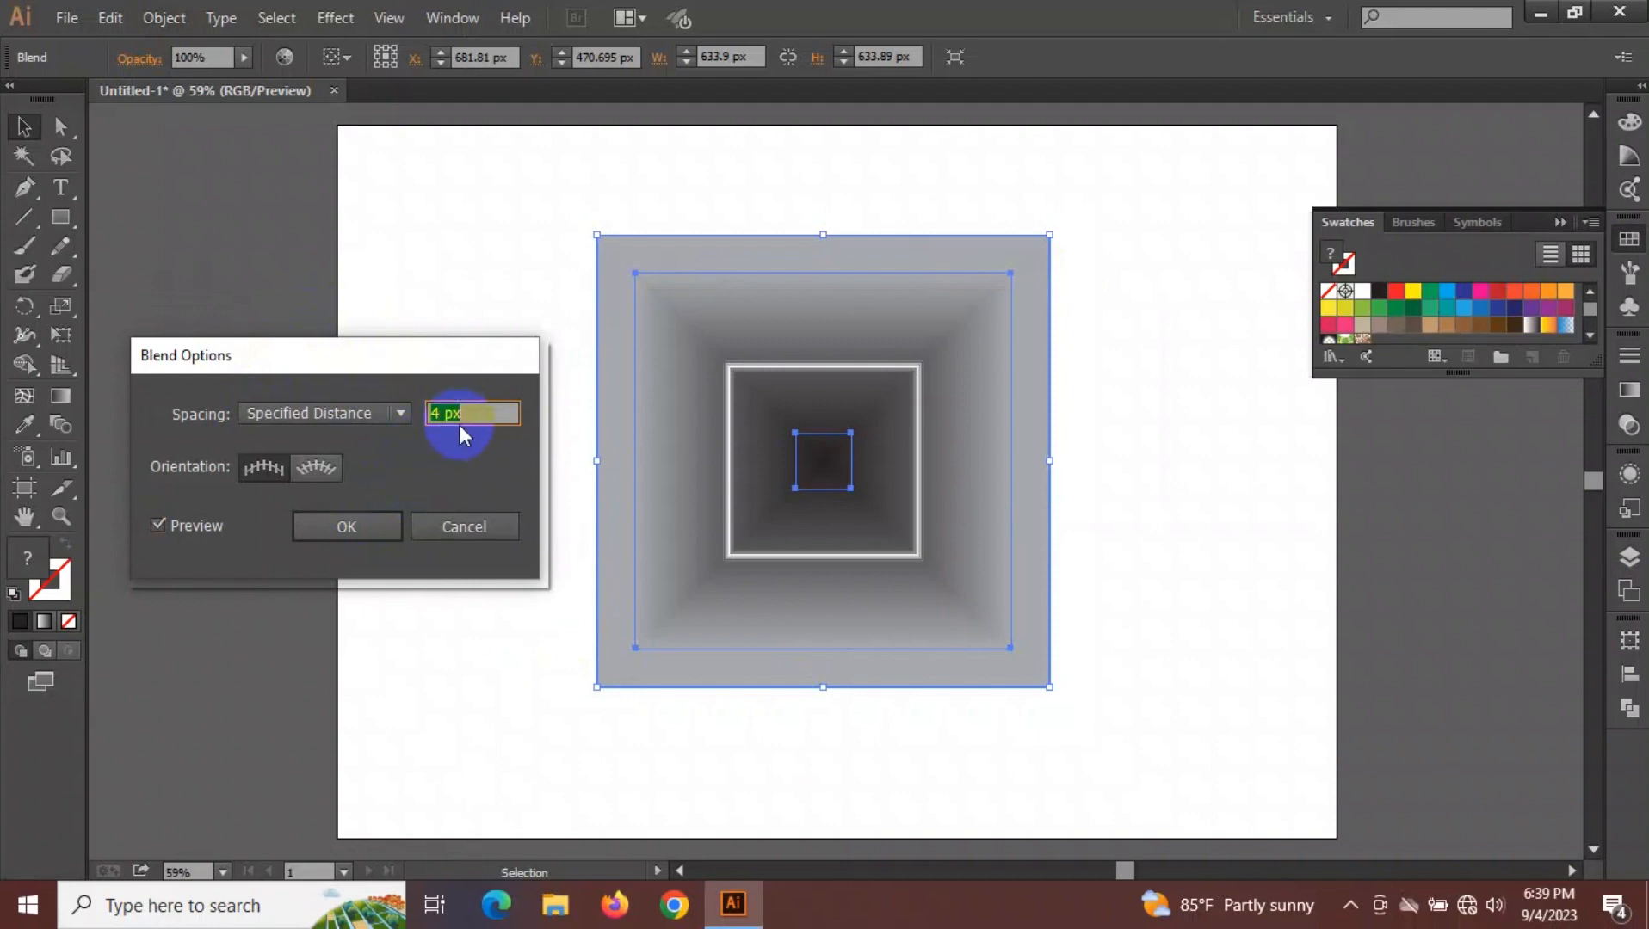
key("Down")
key("Down")
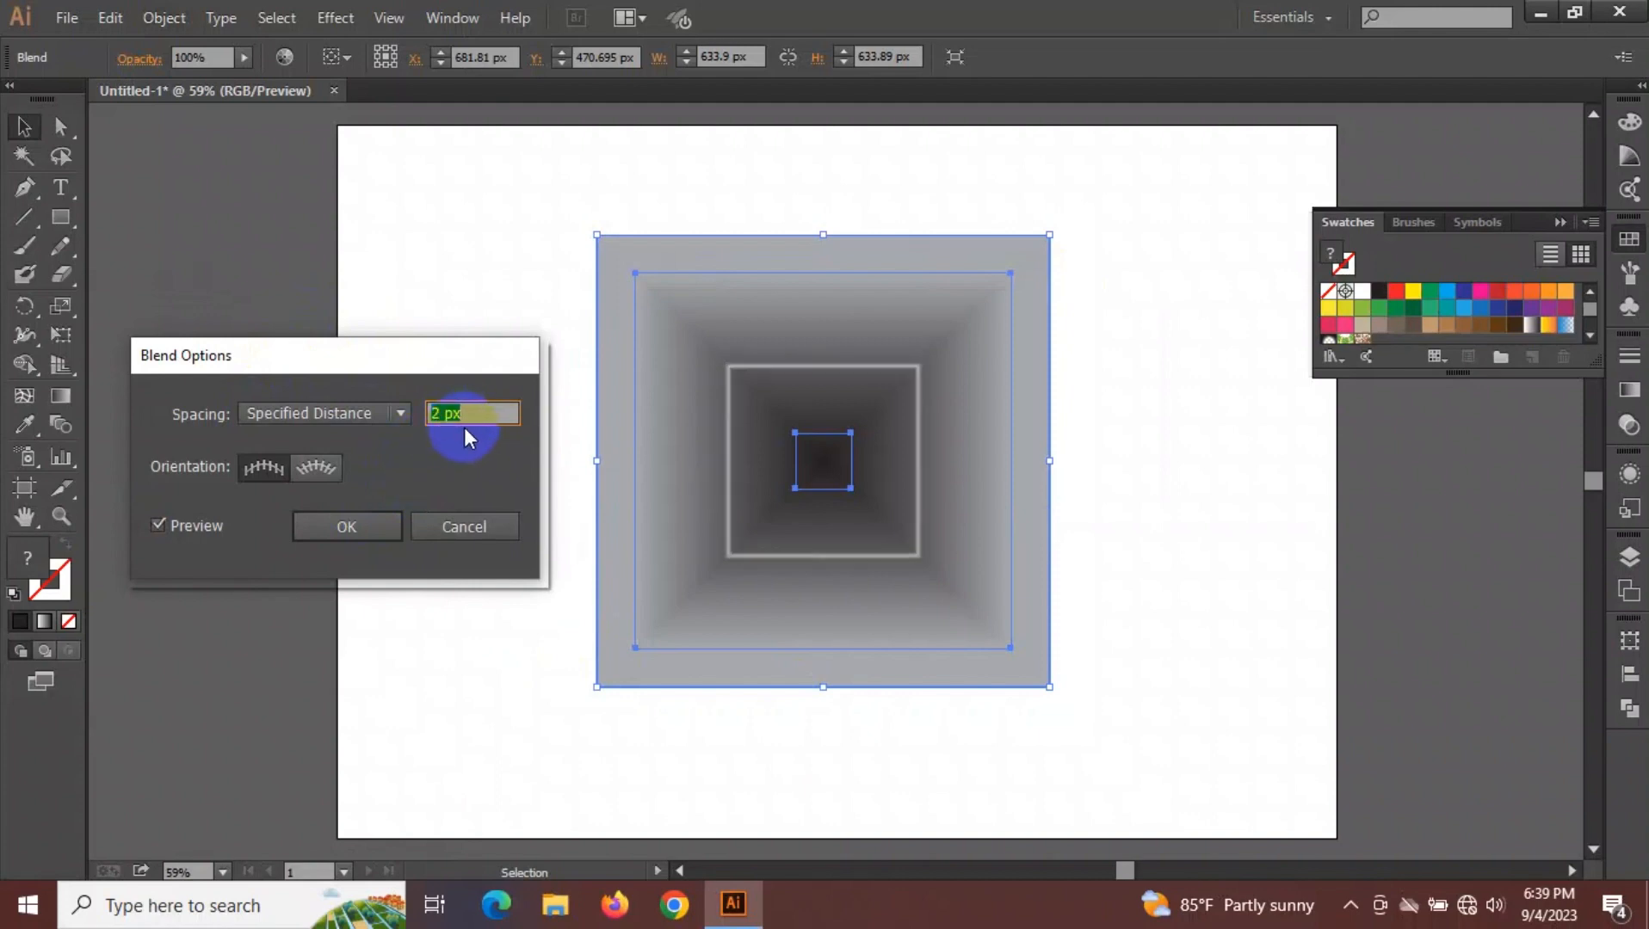
key("Down")
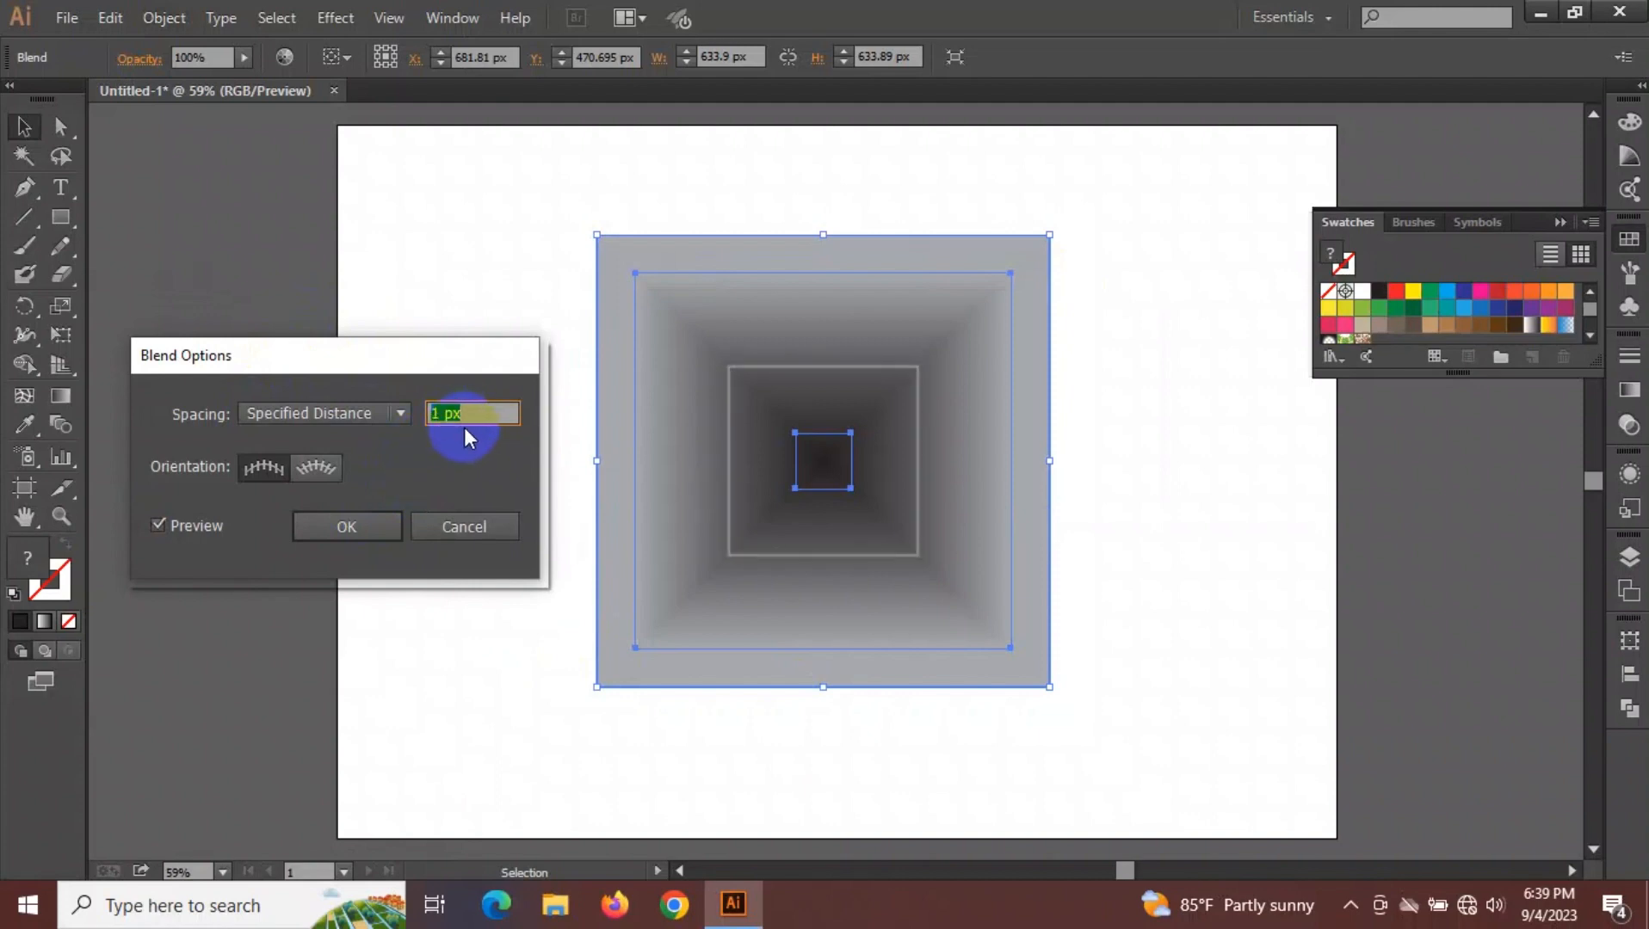
left_click(355, 516)
left_click(472, 423)
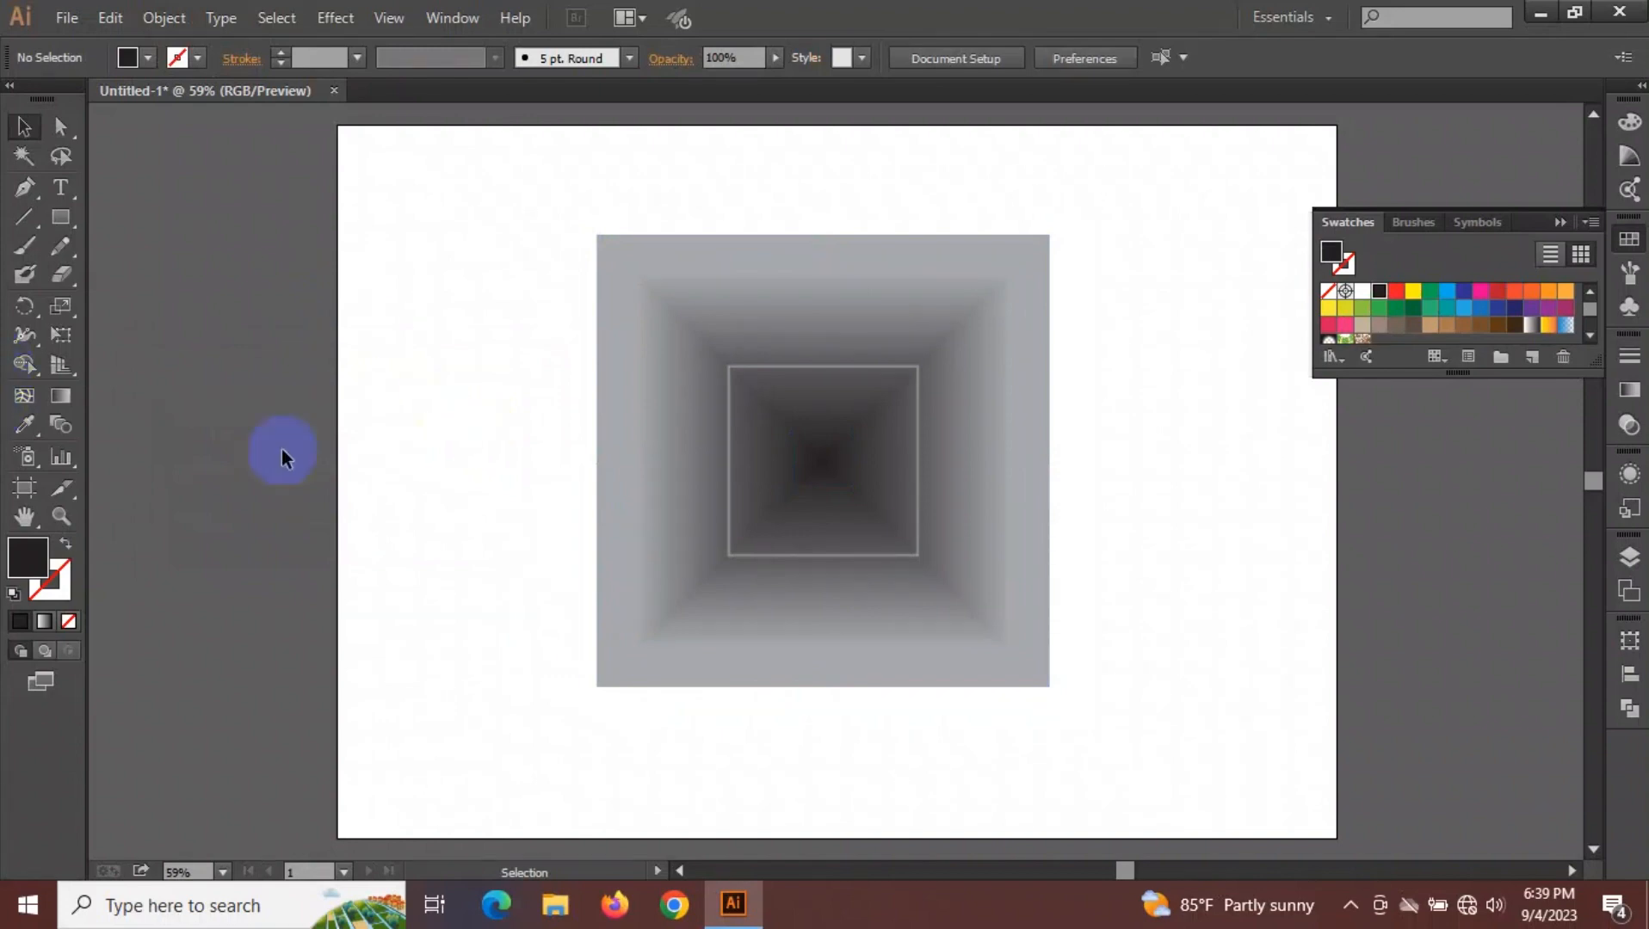
Move the blended square to the artboard's upper-left corner so it overhangs the left edge, and deselect it.
left_click(587, 329)
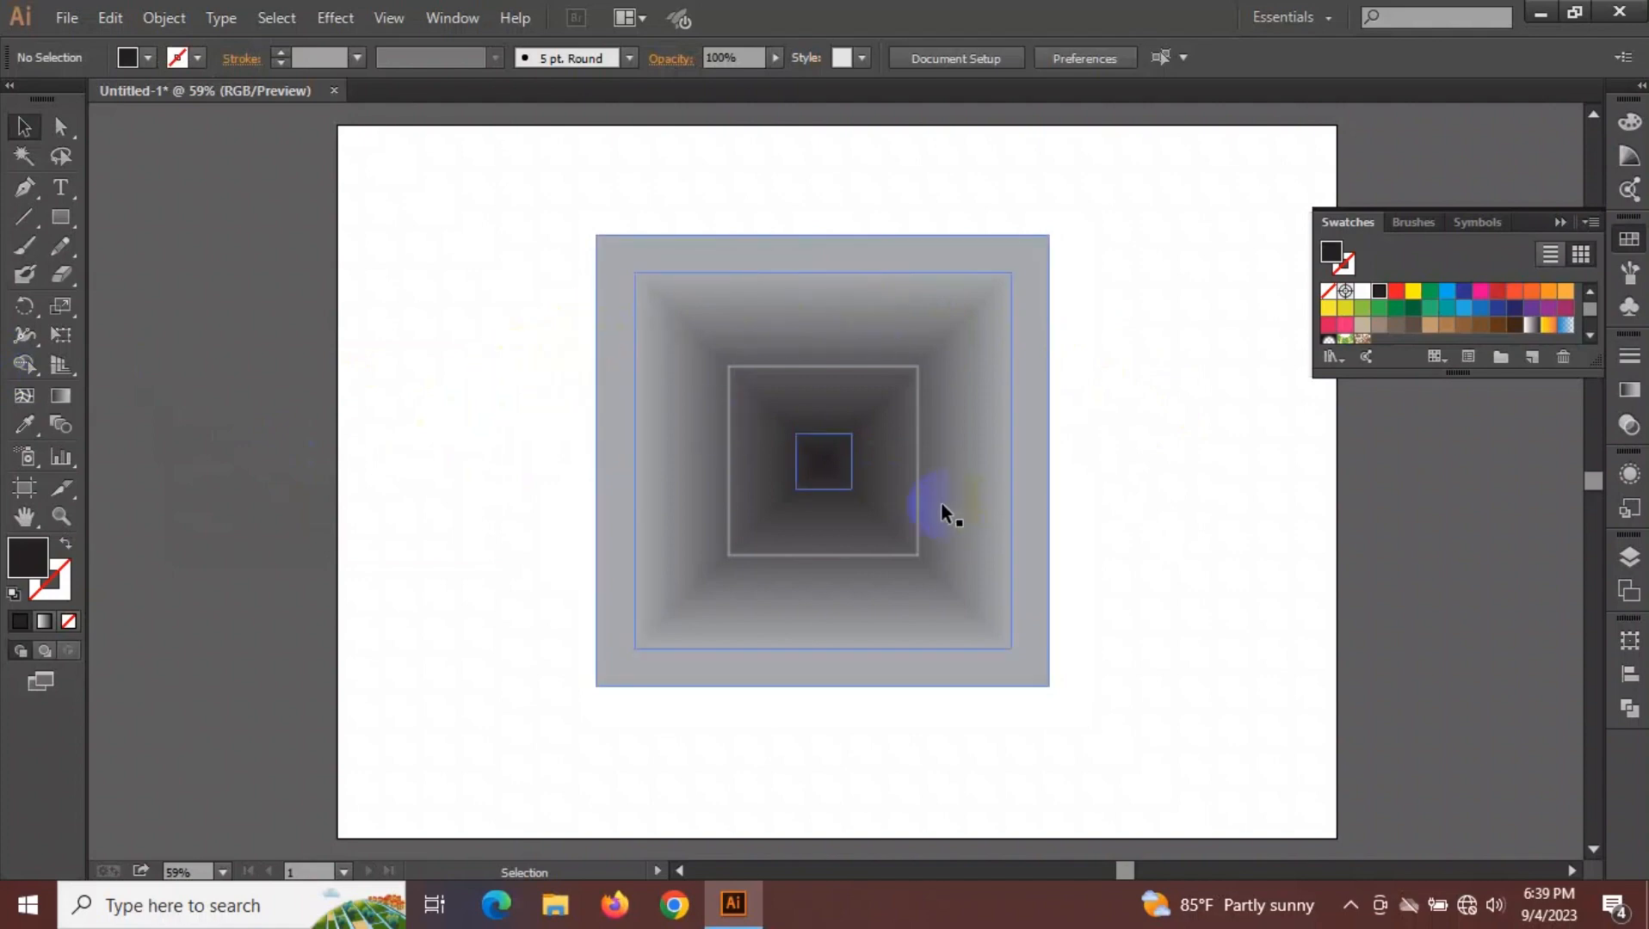
left_click(1225, 475)
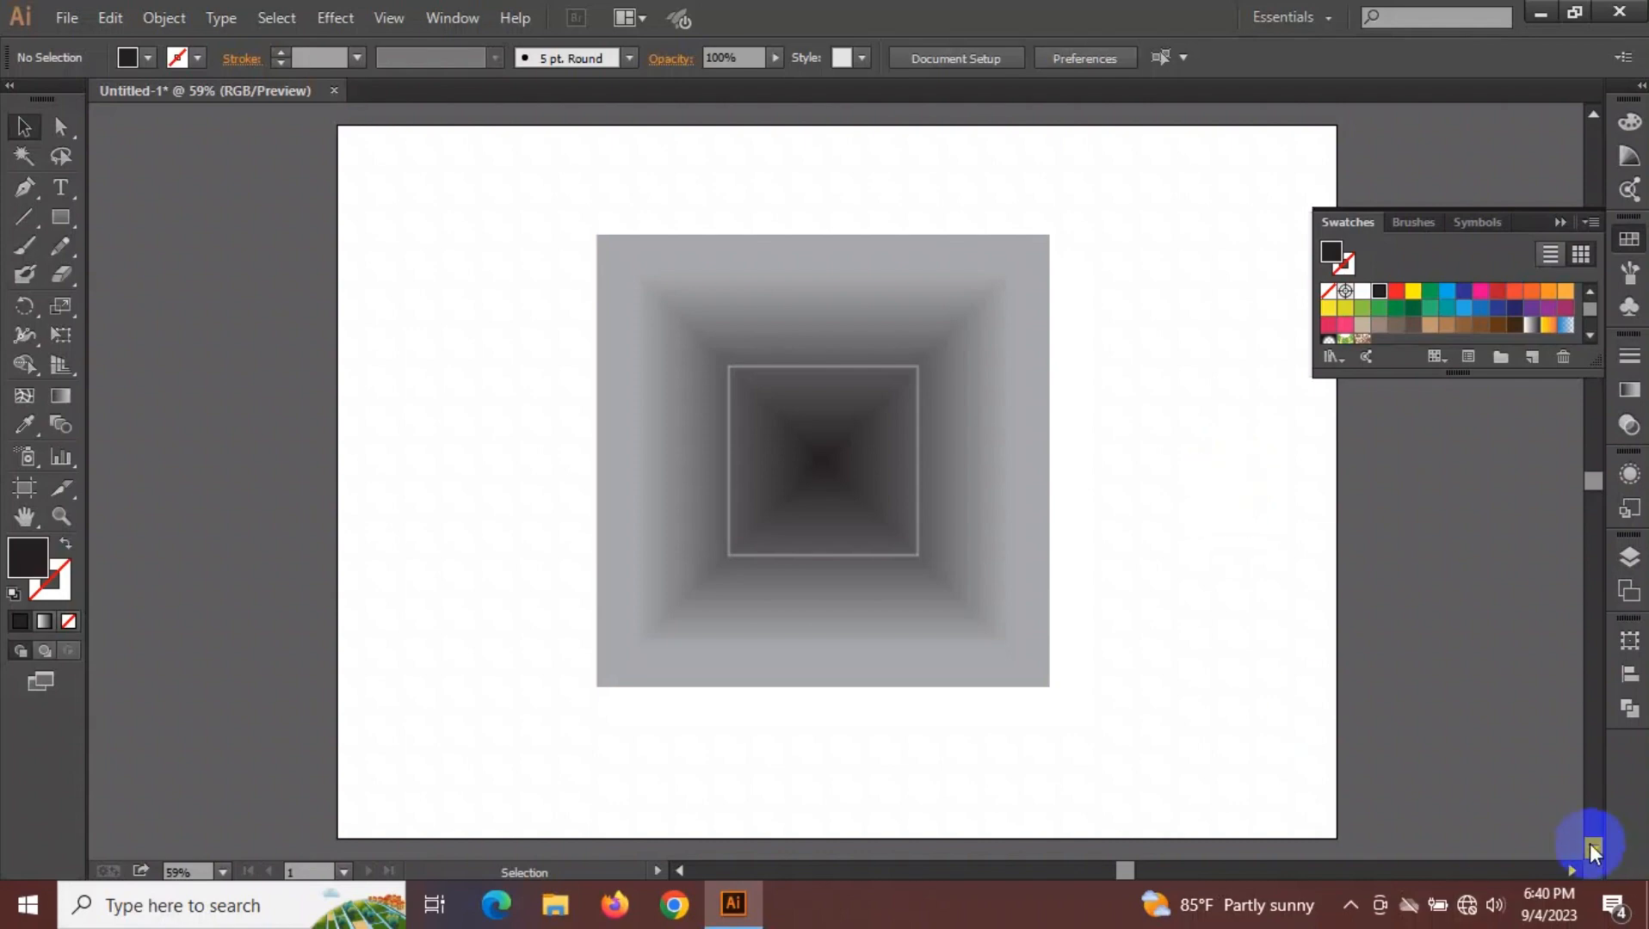
left_click(746, 513)
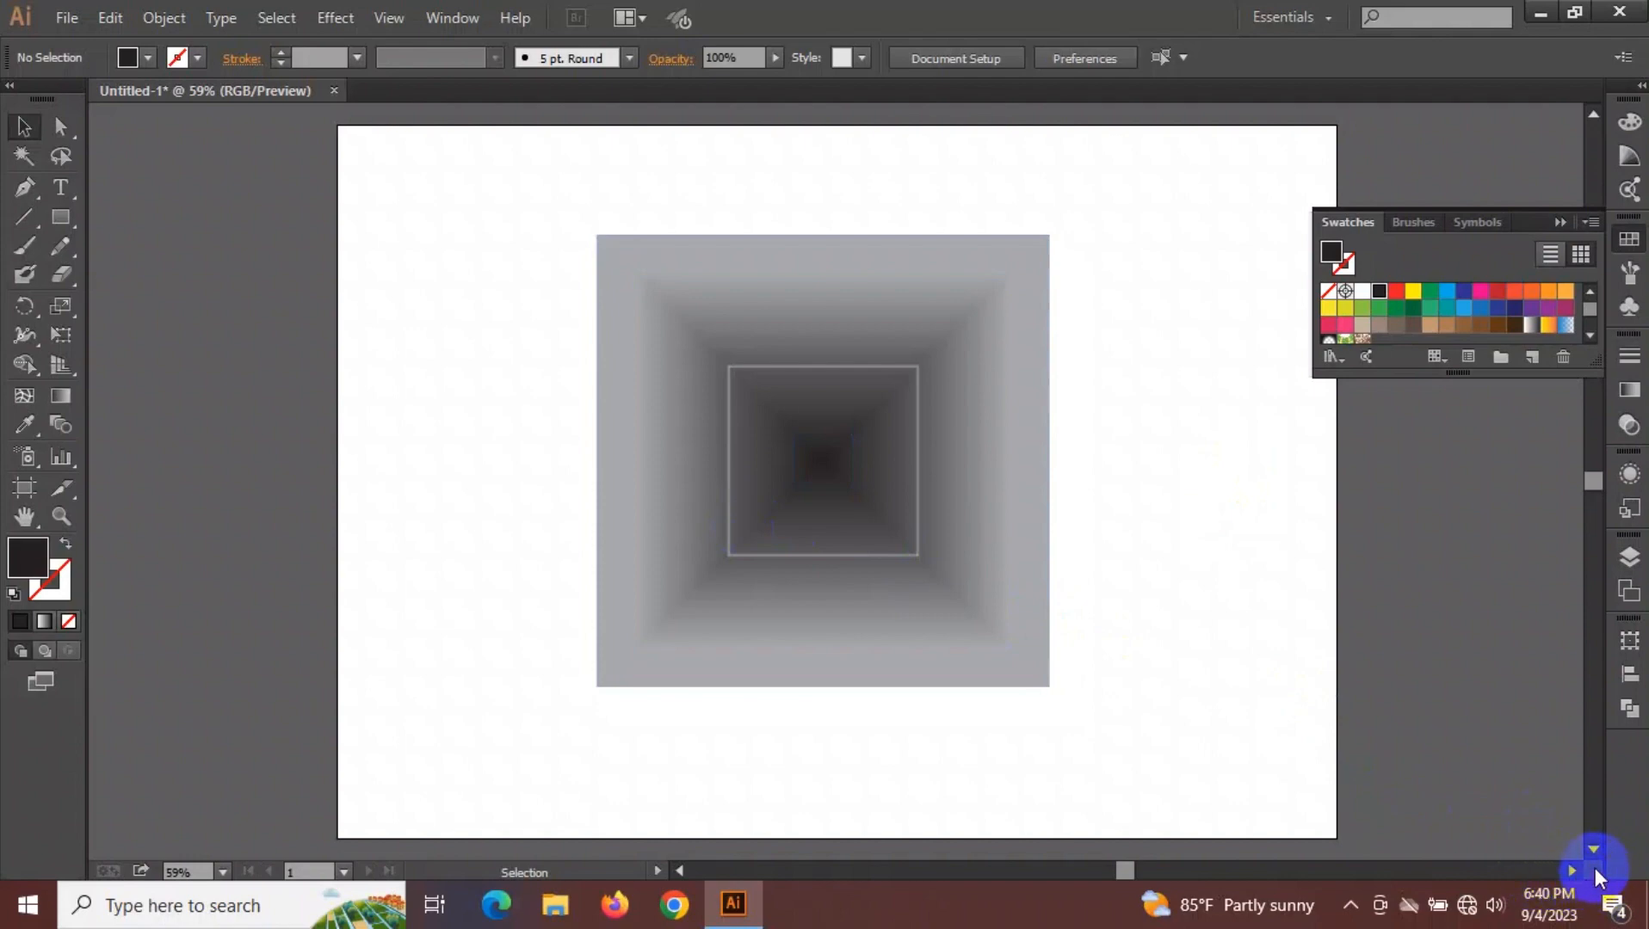
left_click_drag(515, 231, 1132, 694)
left_click_drag(848, 491, 417, 369)
left_click(795, 404)
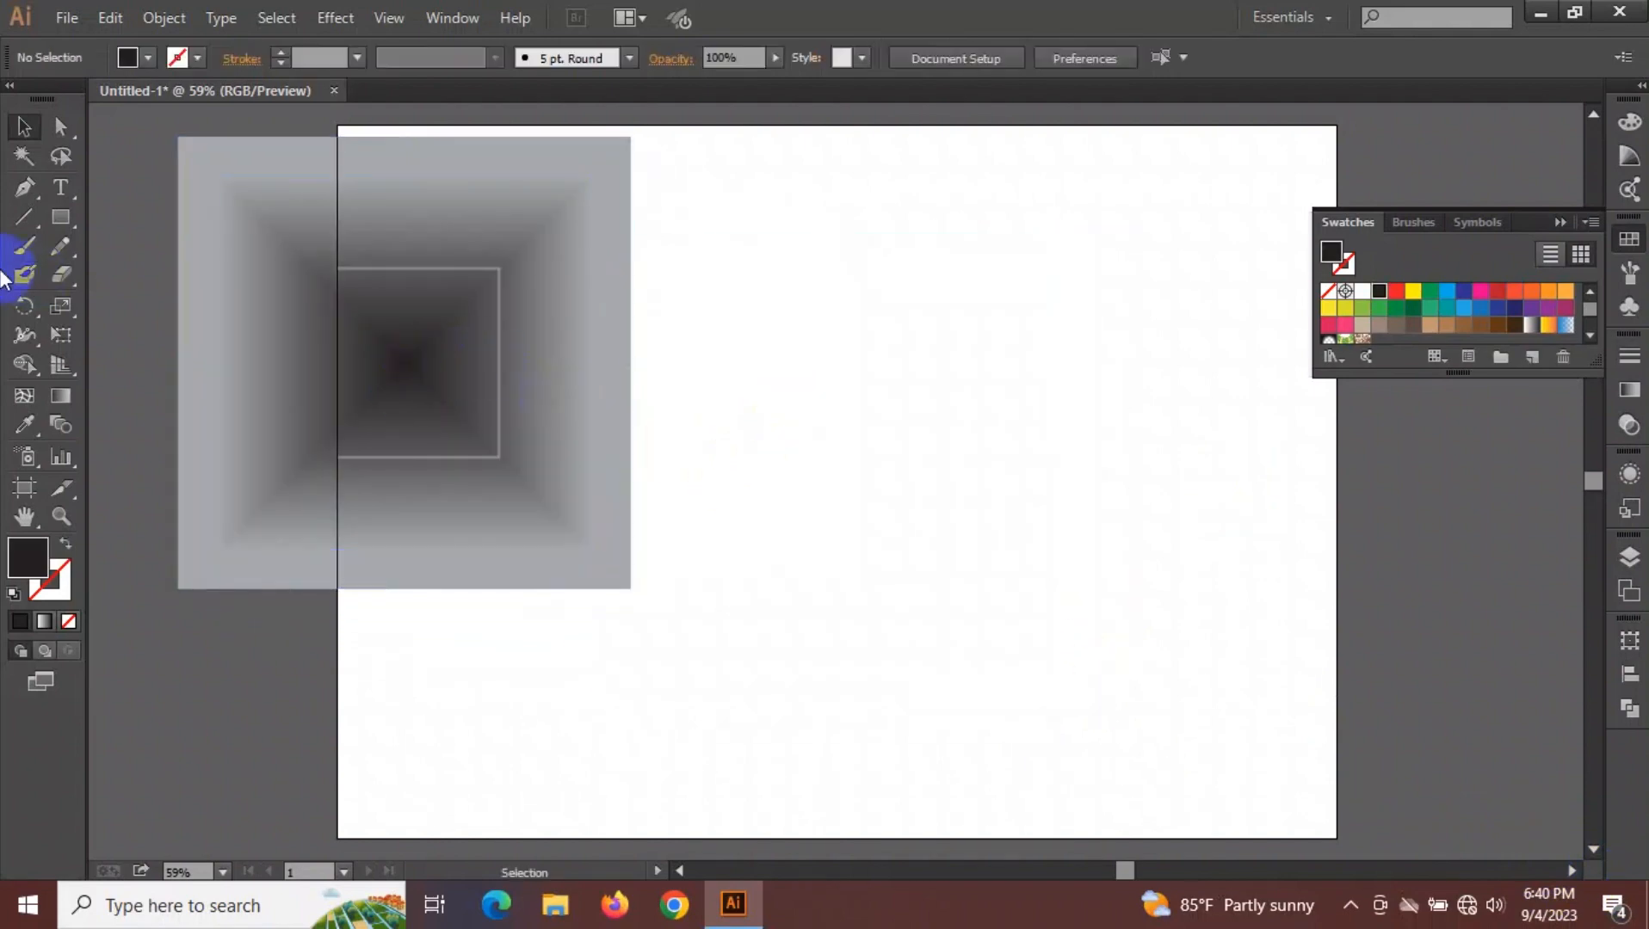
Draw a square about 458 px wide in the empty area beside the blend, with no fill and a red stroke.
left_click(49, 222)
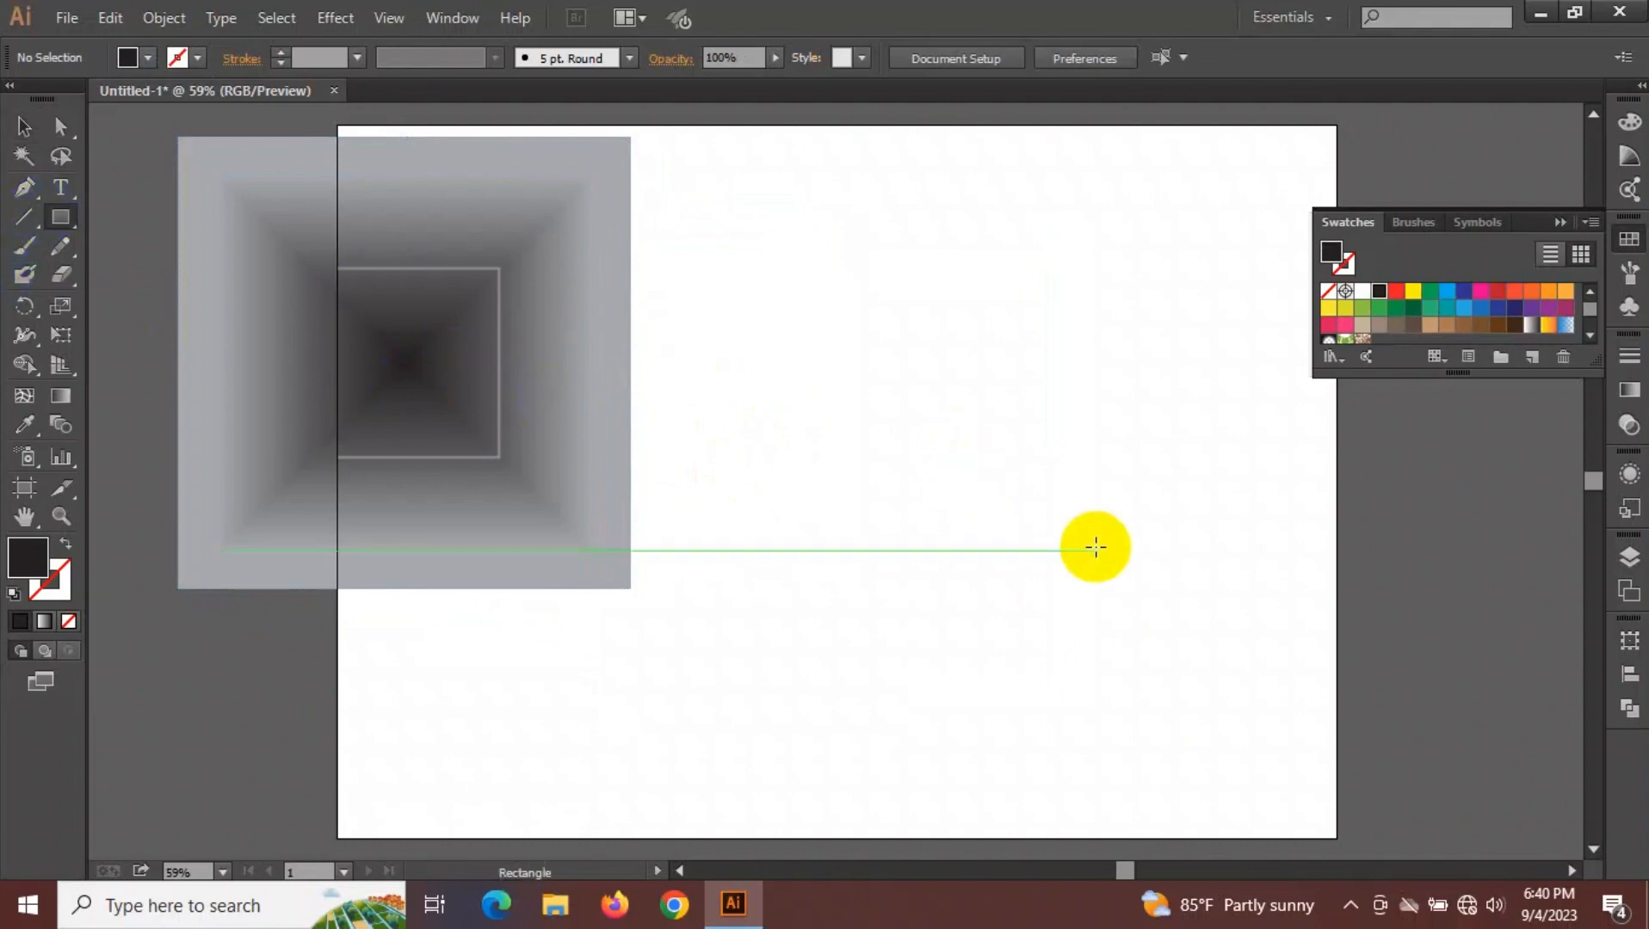
left_click_drag(1050, 453, 1132, 617)
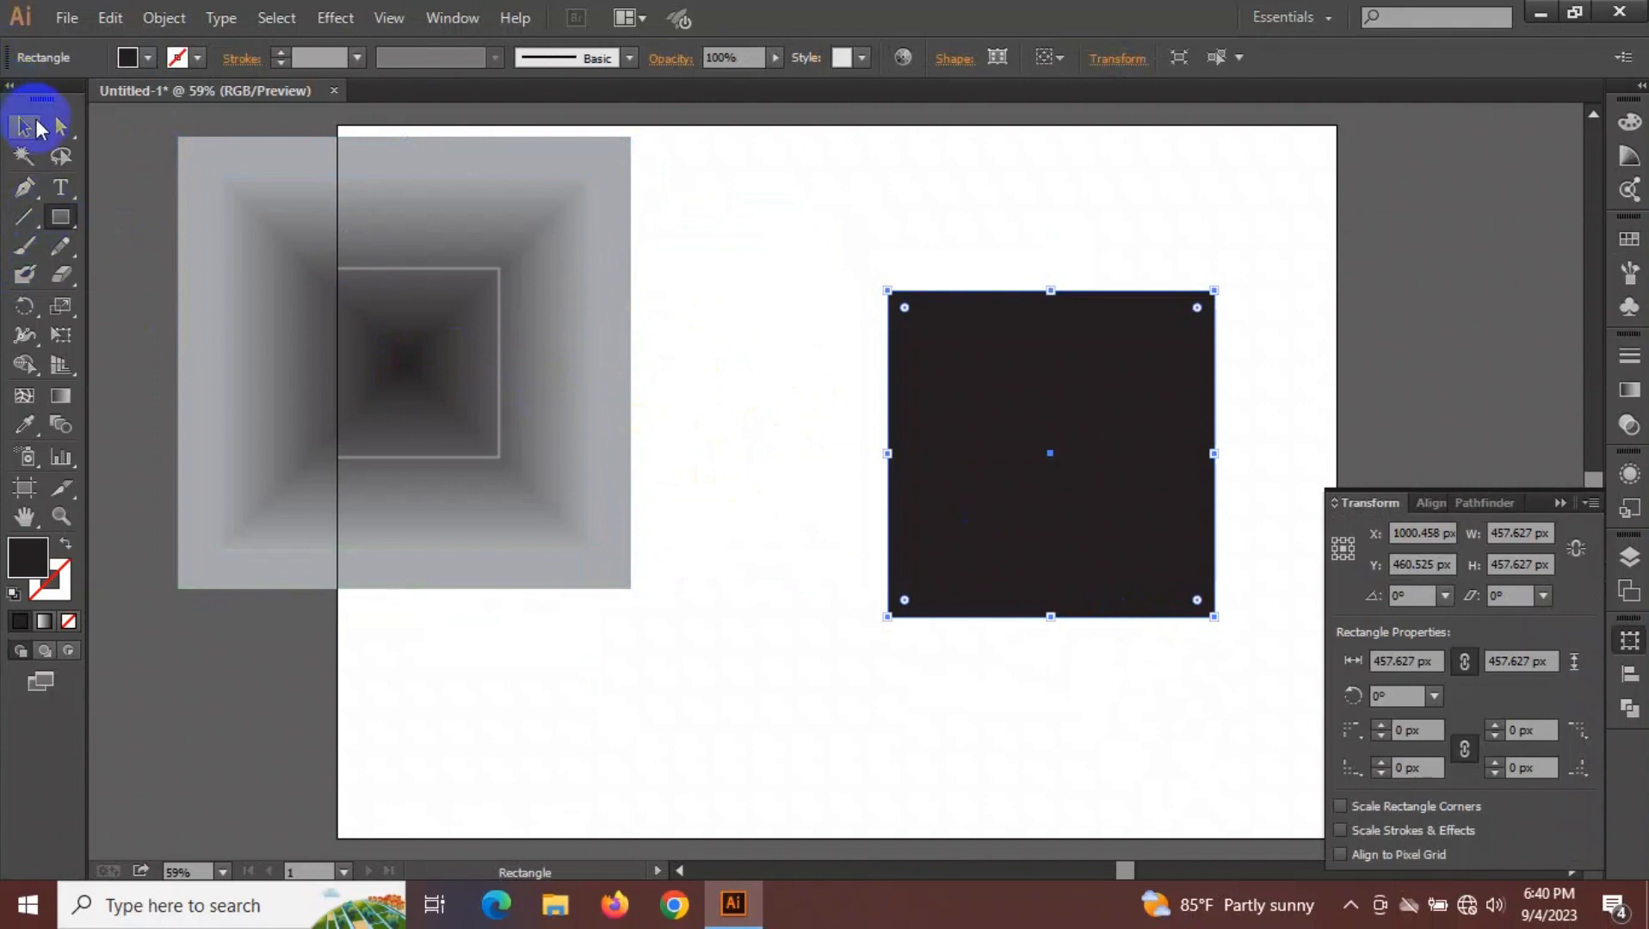
left_click(148, 60)
left_click(15, 98)
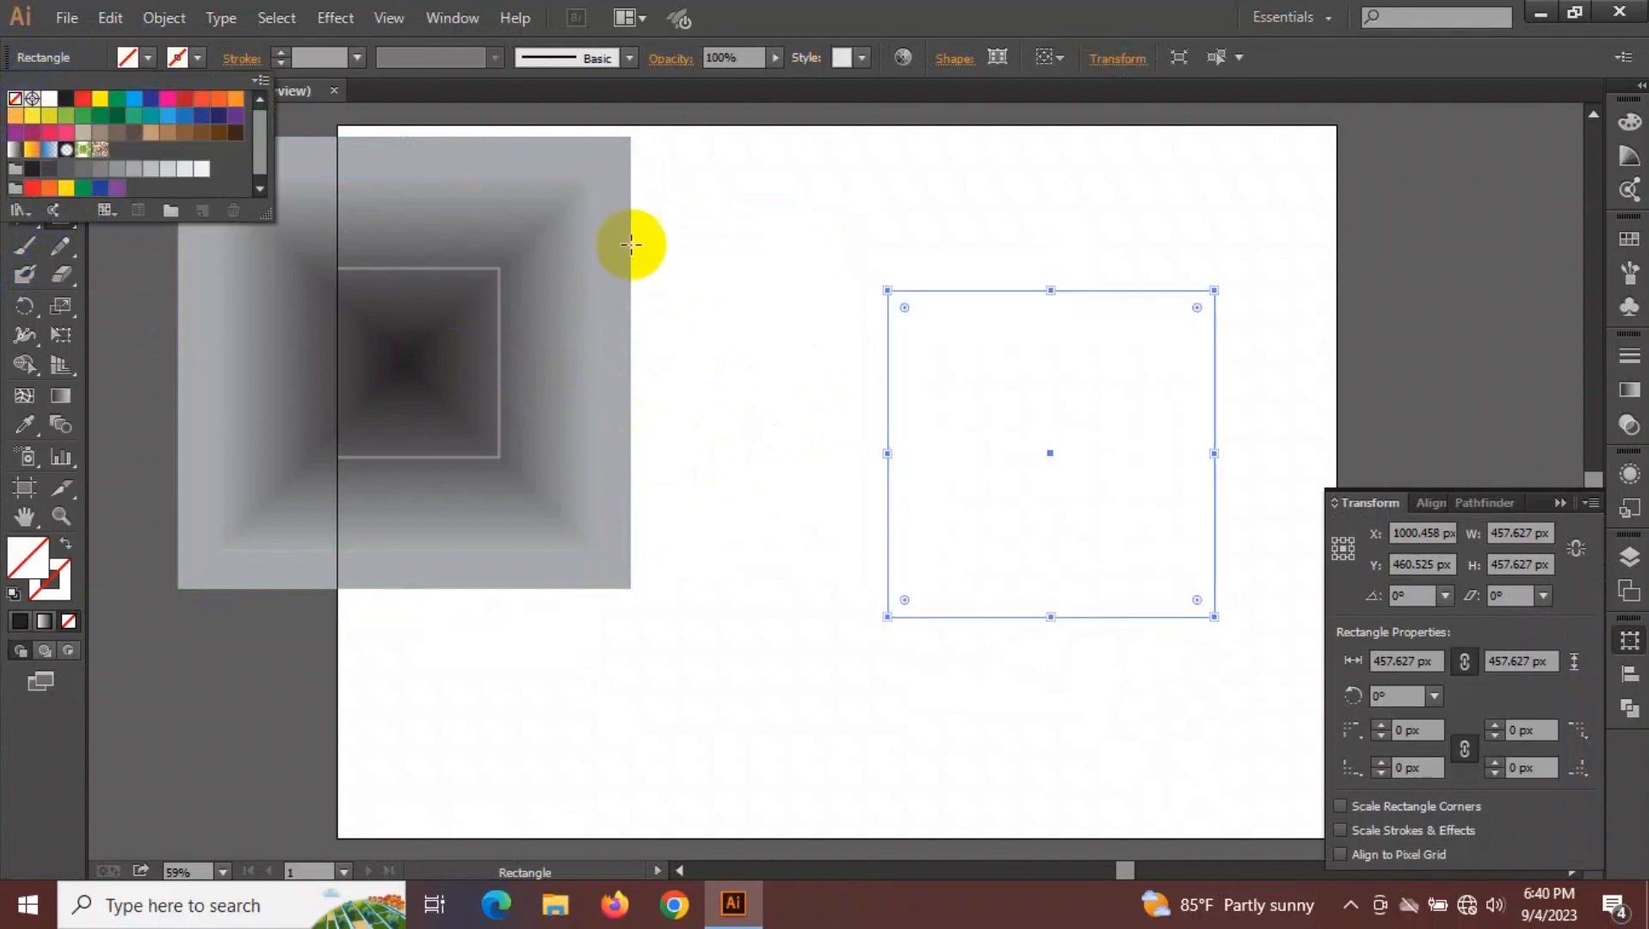
left_click(197, 58)
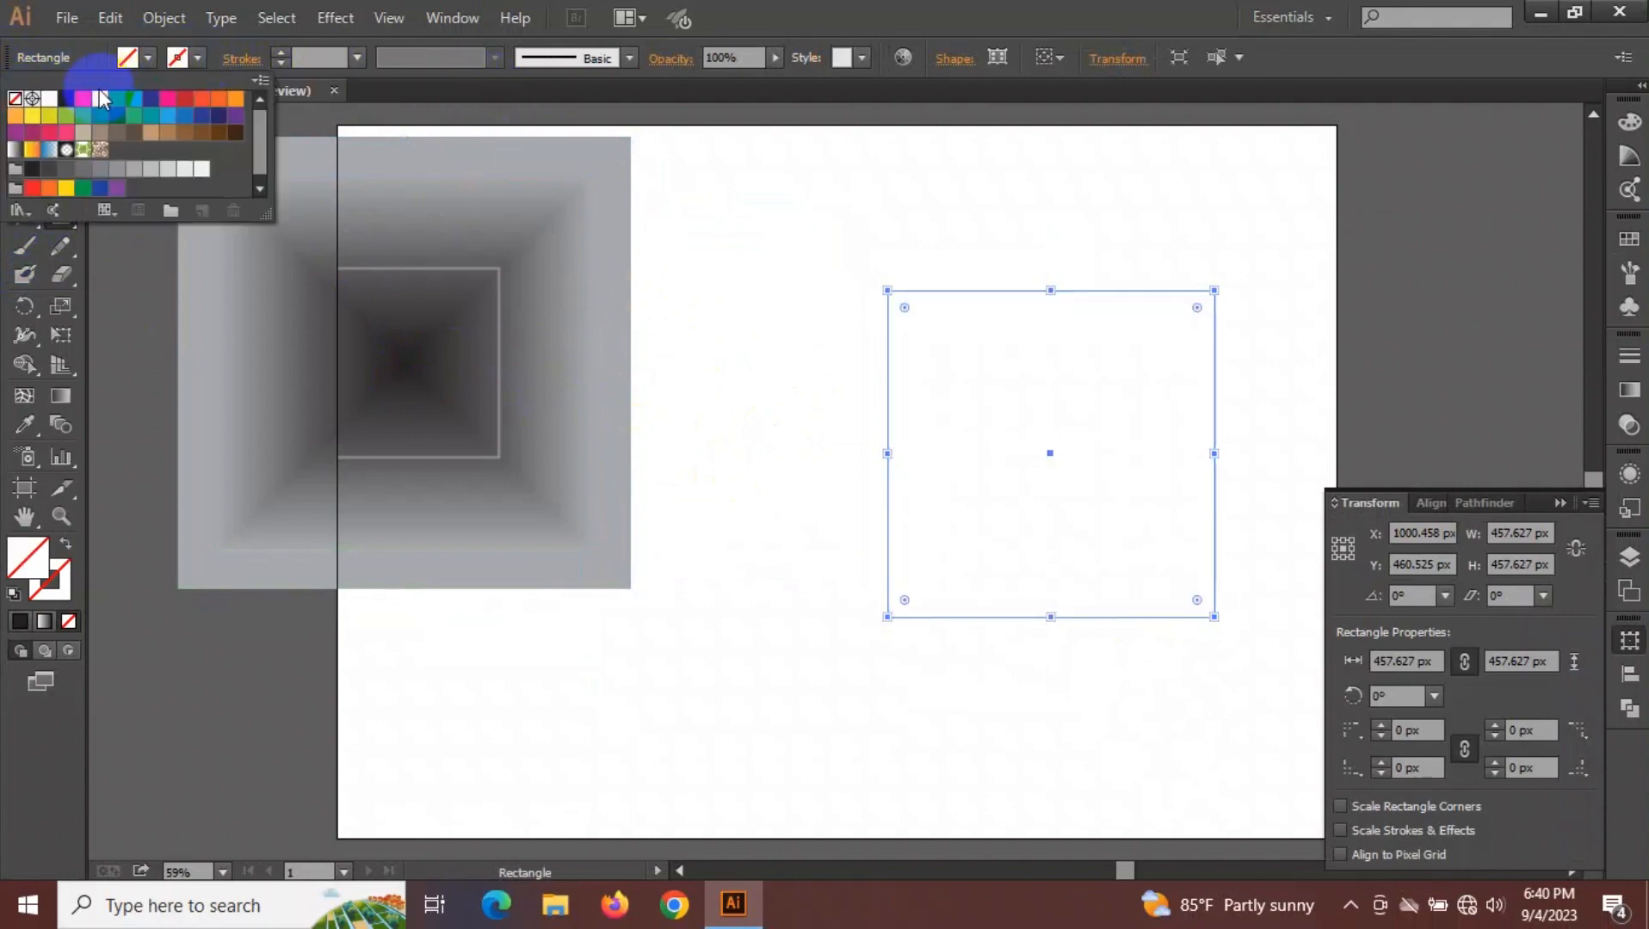
left_click(82, 98)
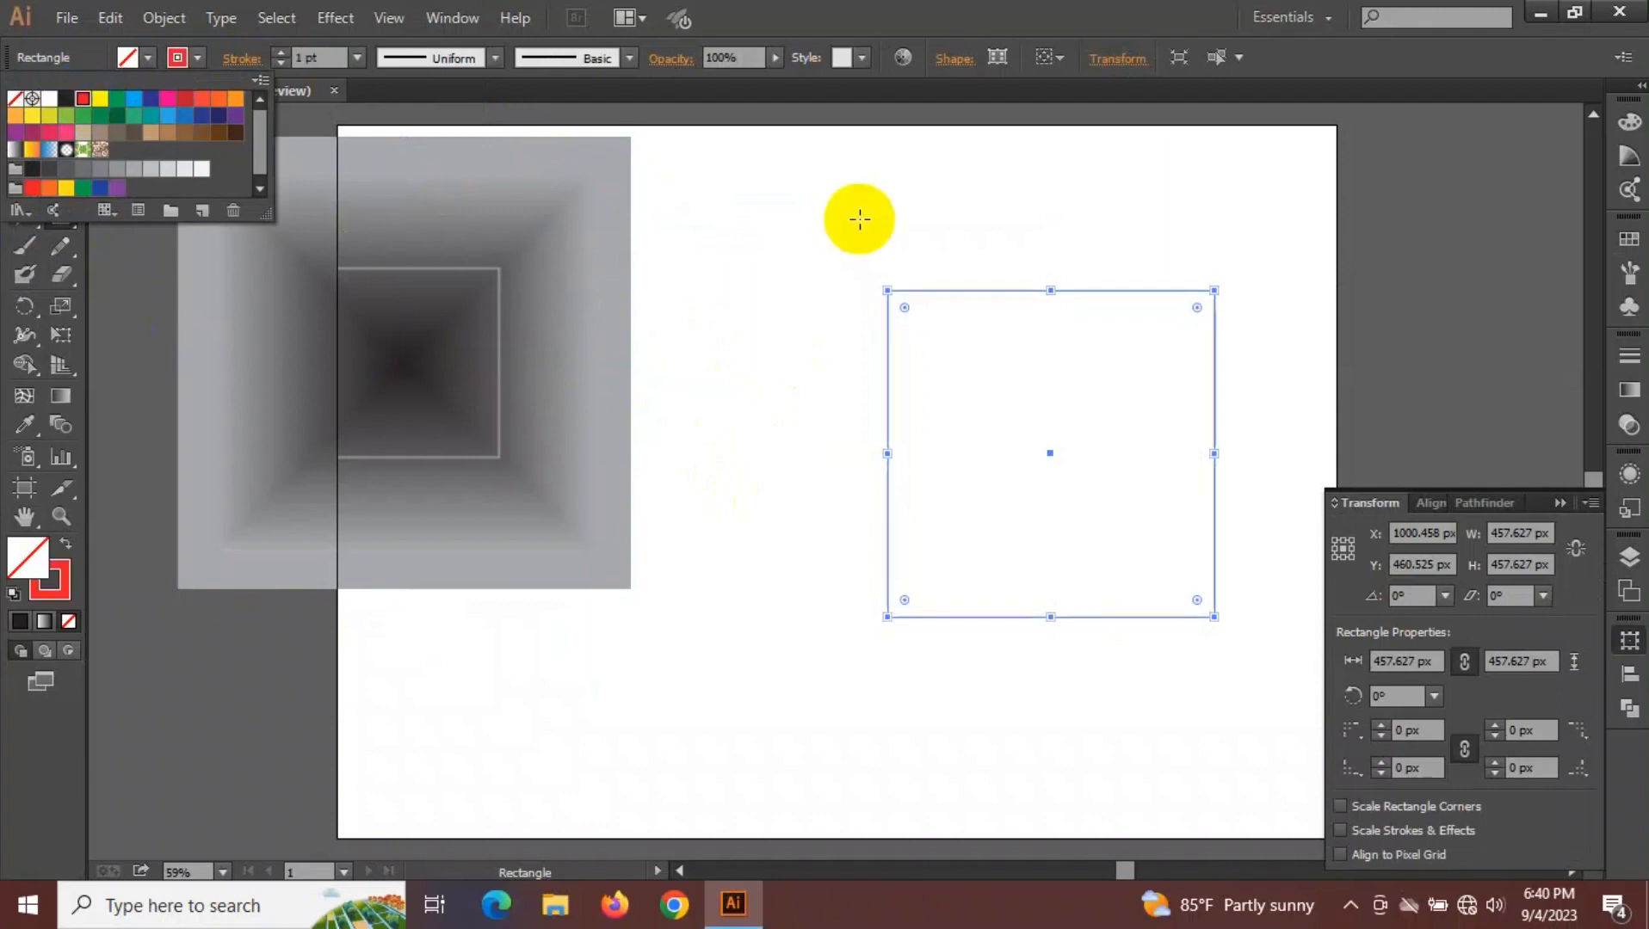
left_click(859, 218)
Move the red square's upper-right anchor point onto the middle of its diagonal to form a right triangle.
left_click(24, 126)
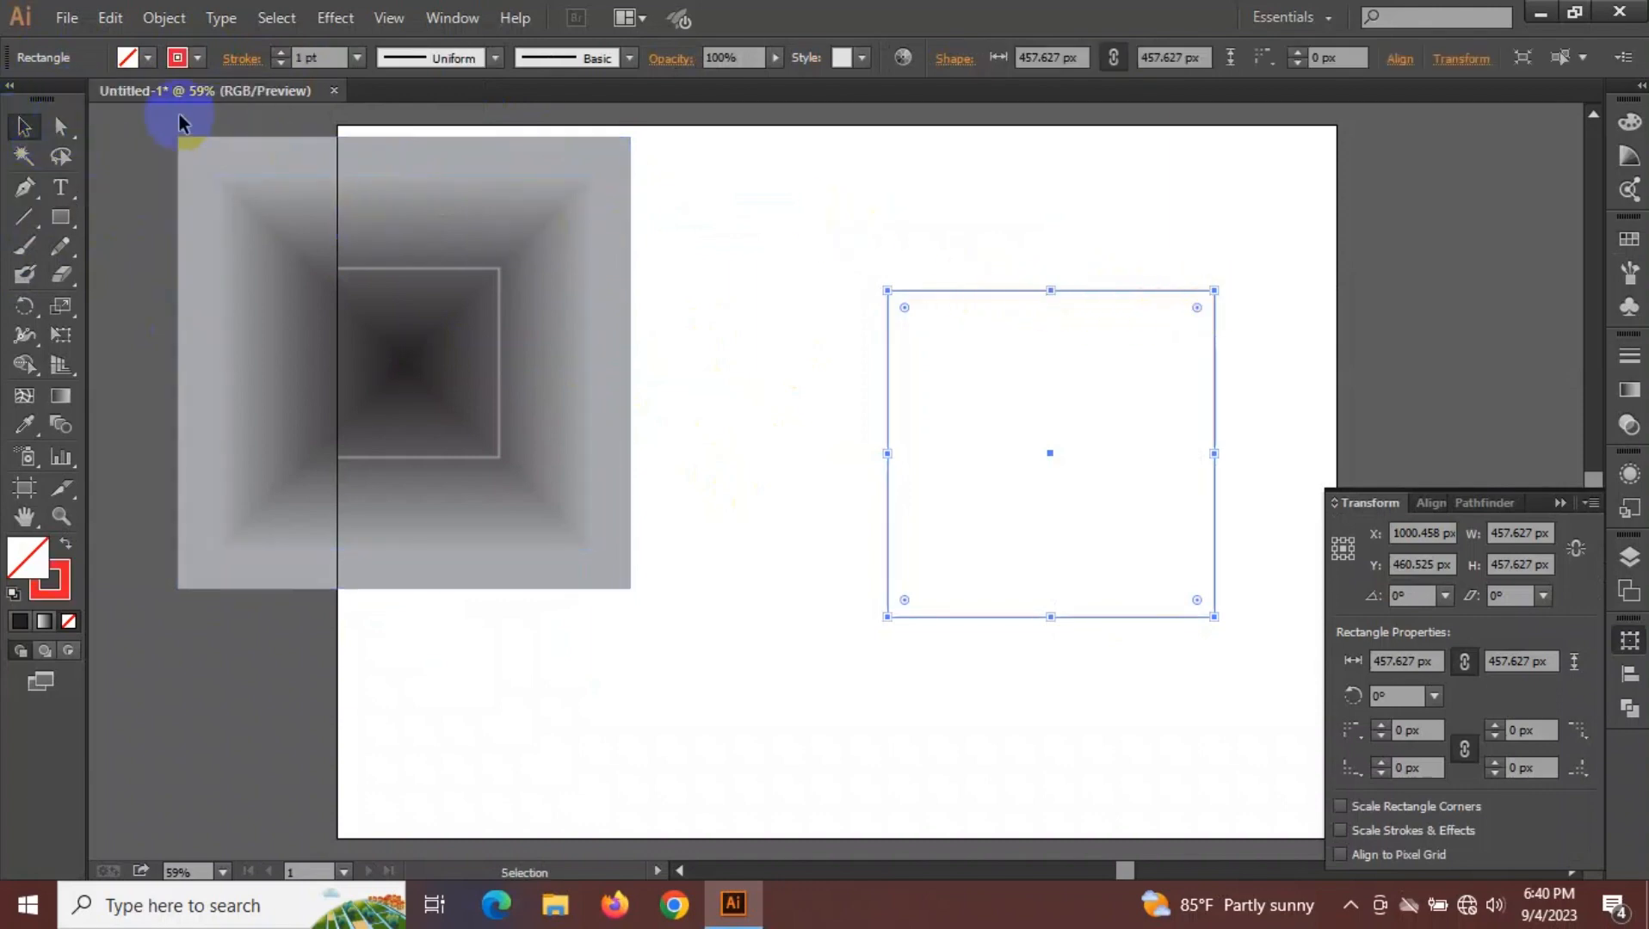
left_click(60, 126)
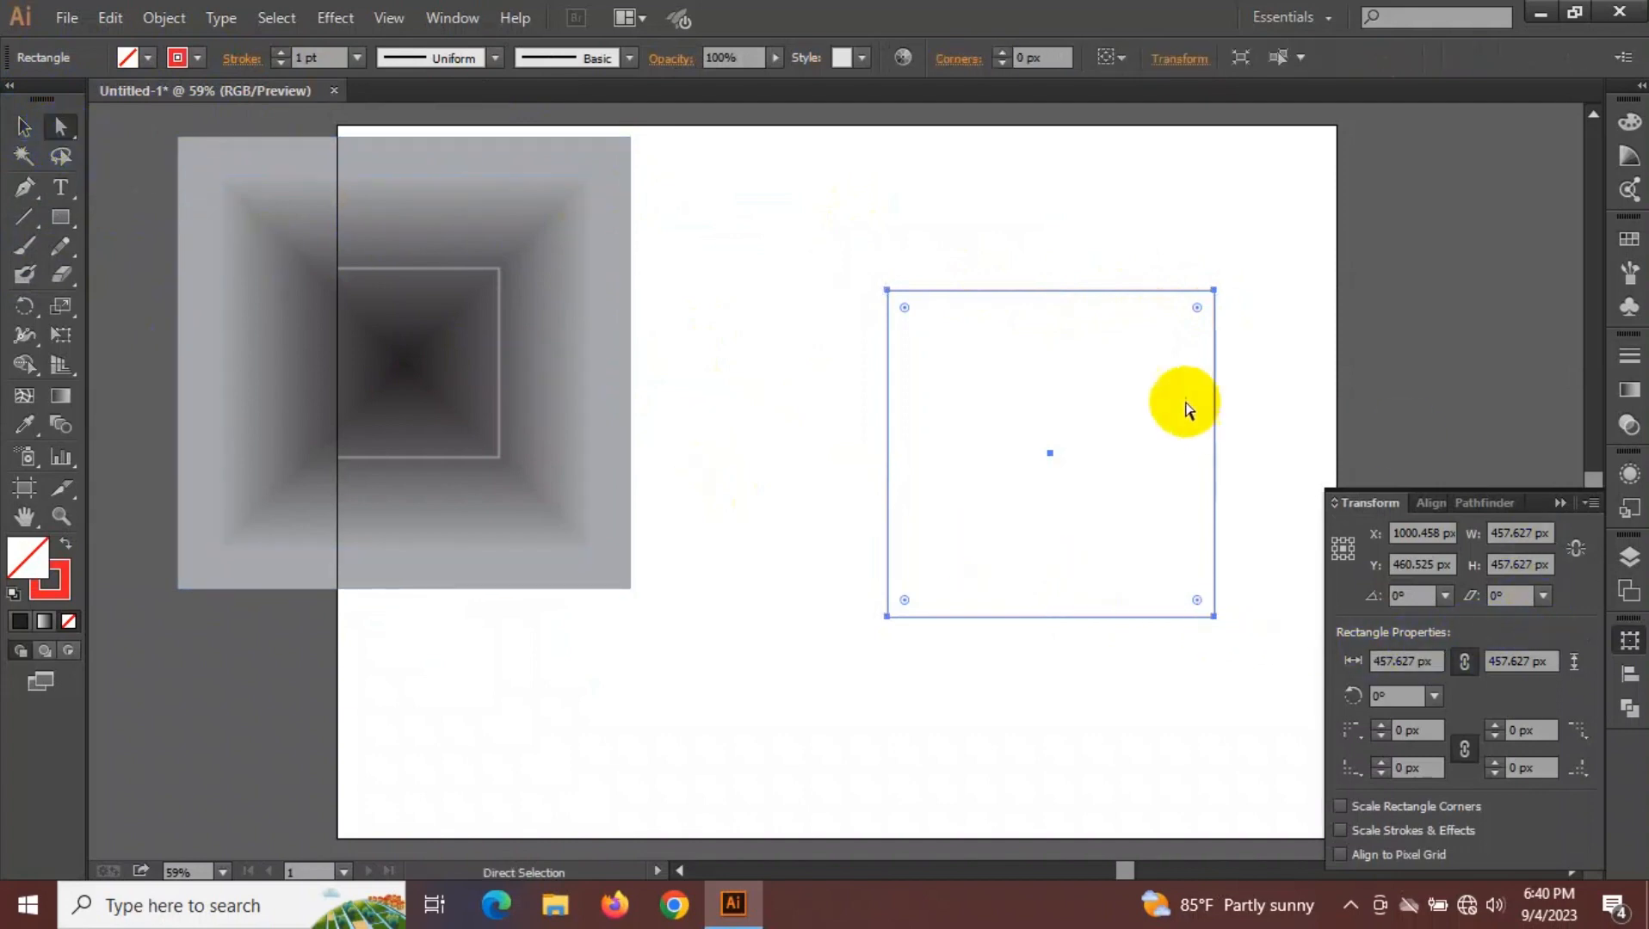
left_click_drag(1212, 292, 1042, 446)
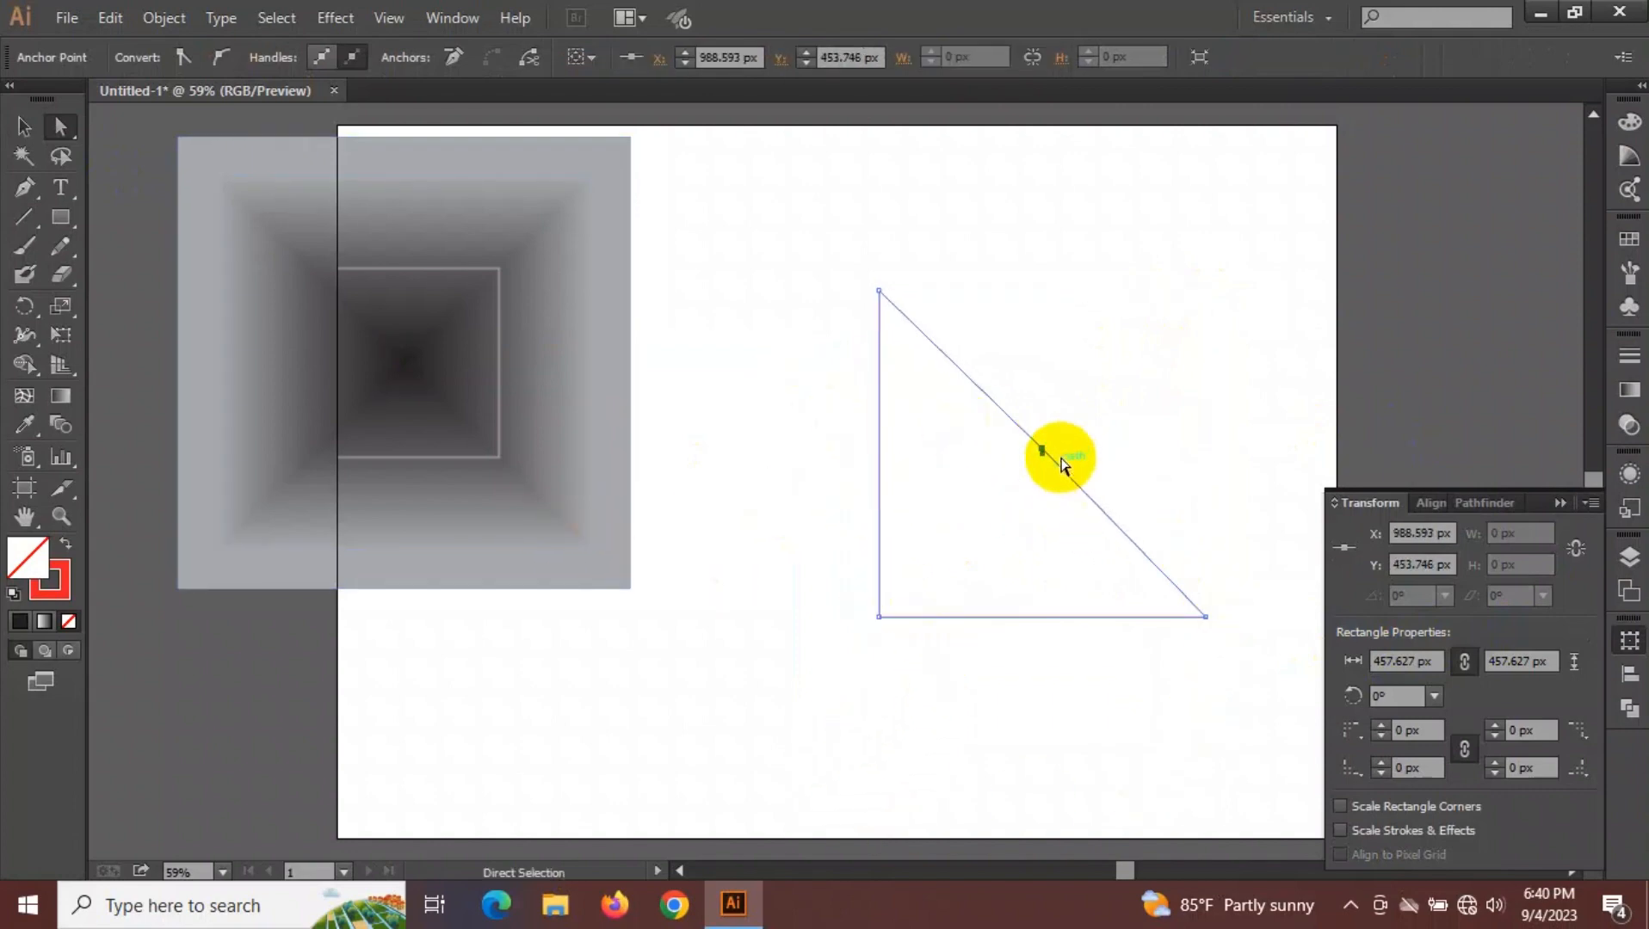
left_click_drag(1045, 452, 1045, 456)
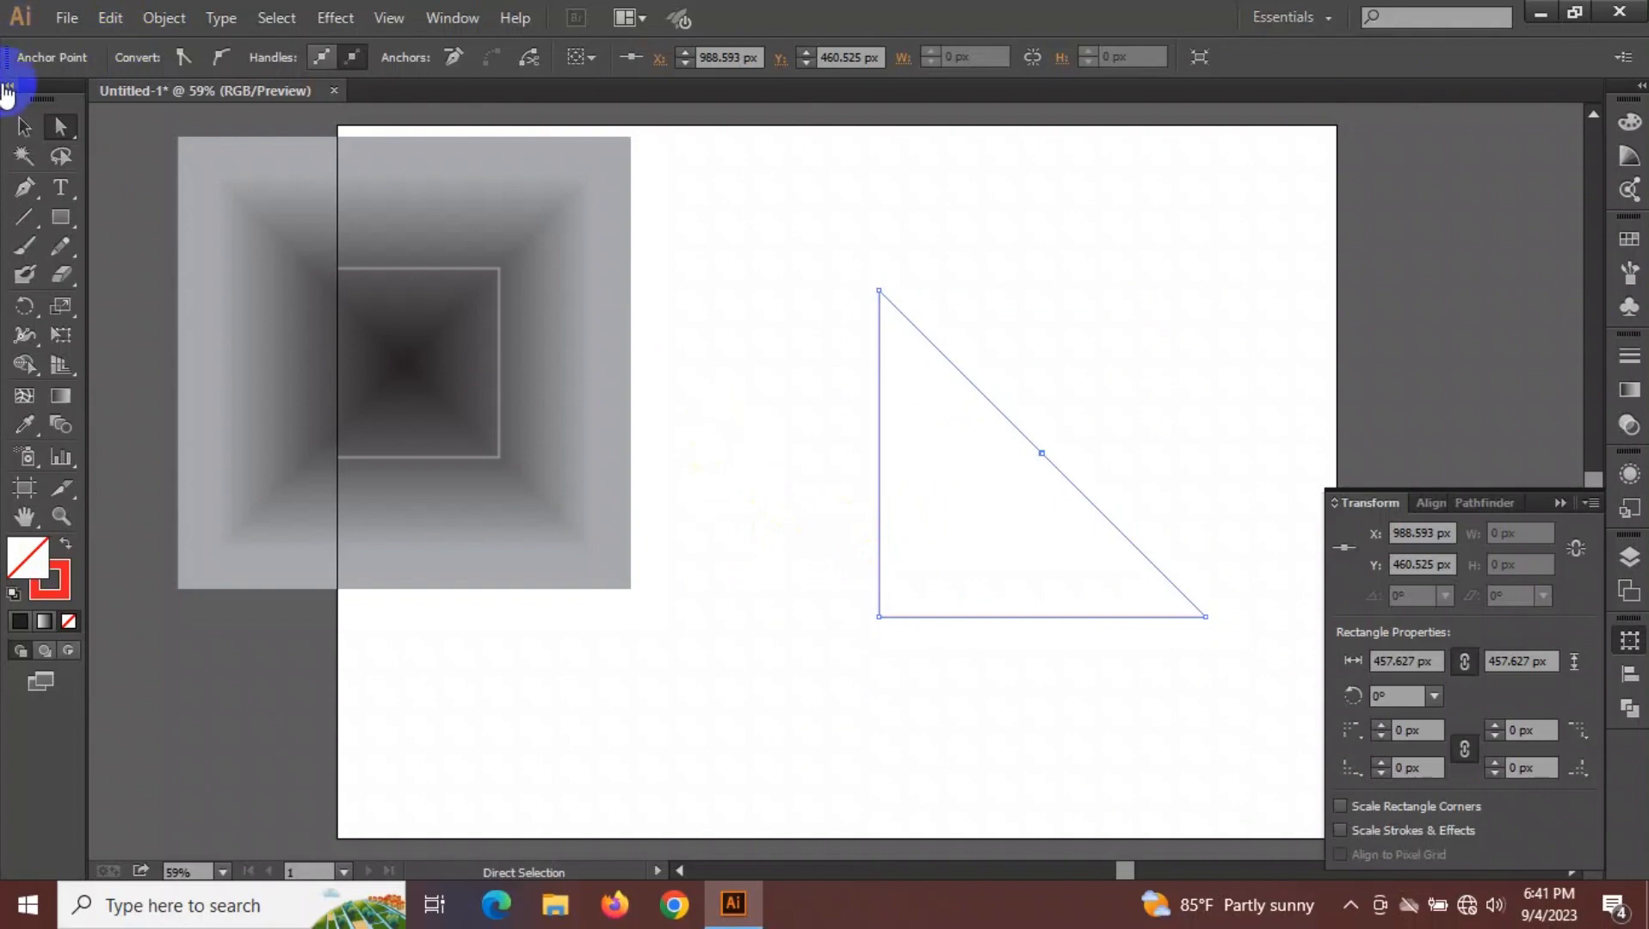
Copy the triangle, paste the copy in front, and scale it down about its center to about 336 px wide.
left_click(24, 126)
left_click(880, 506)
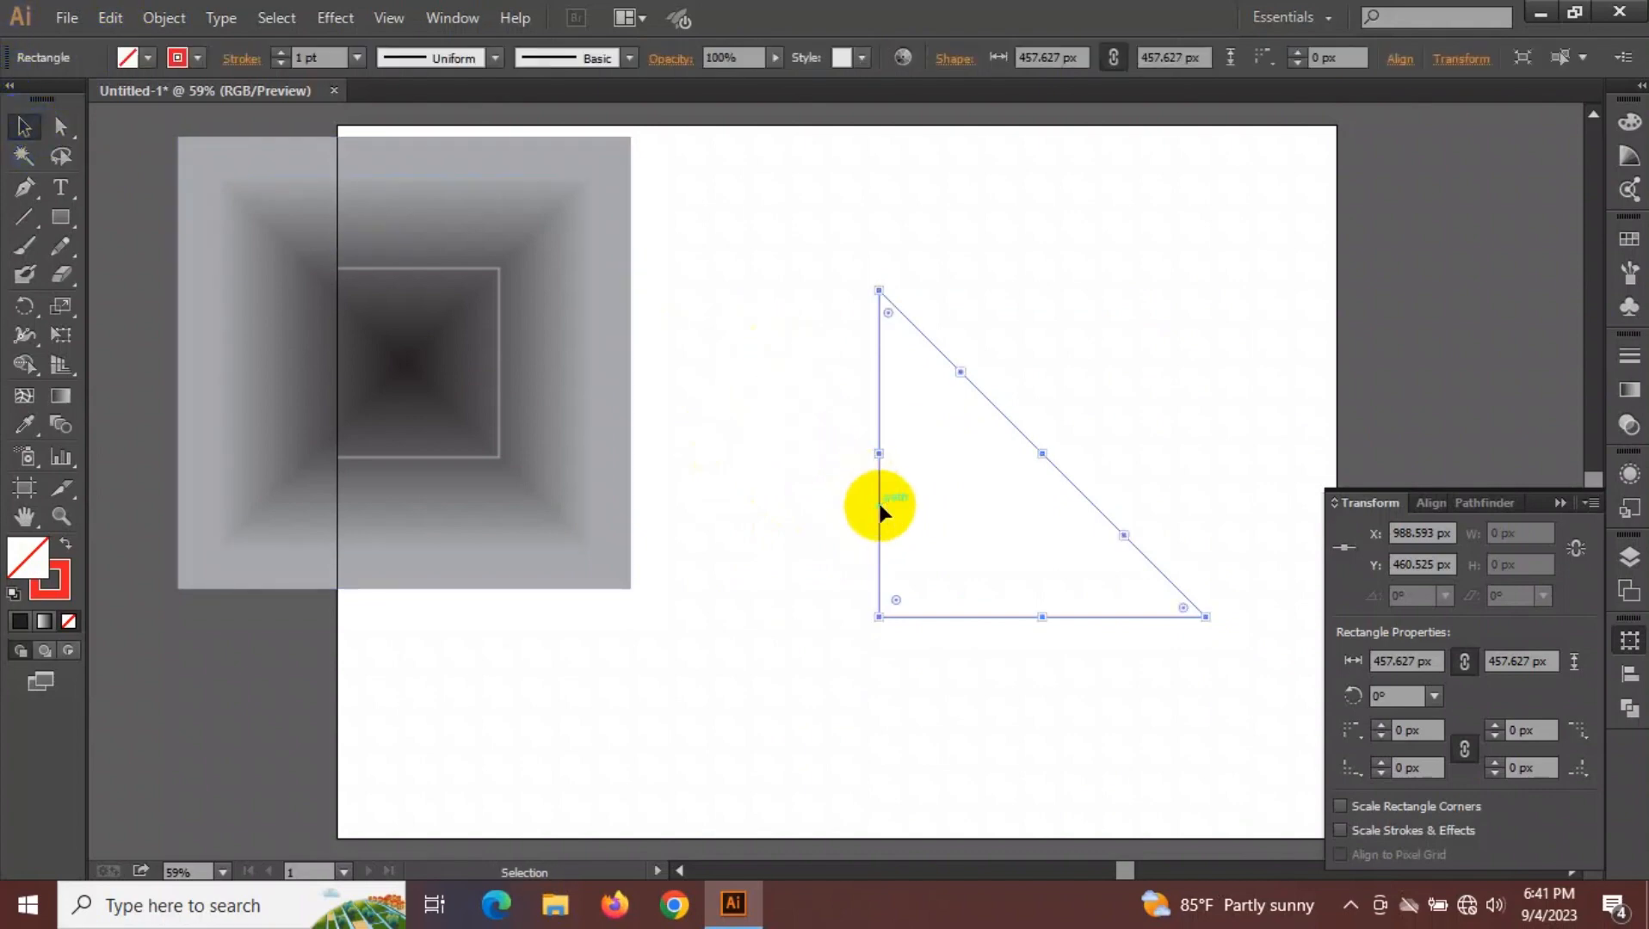
left_click(102, 22)
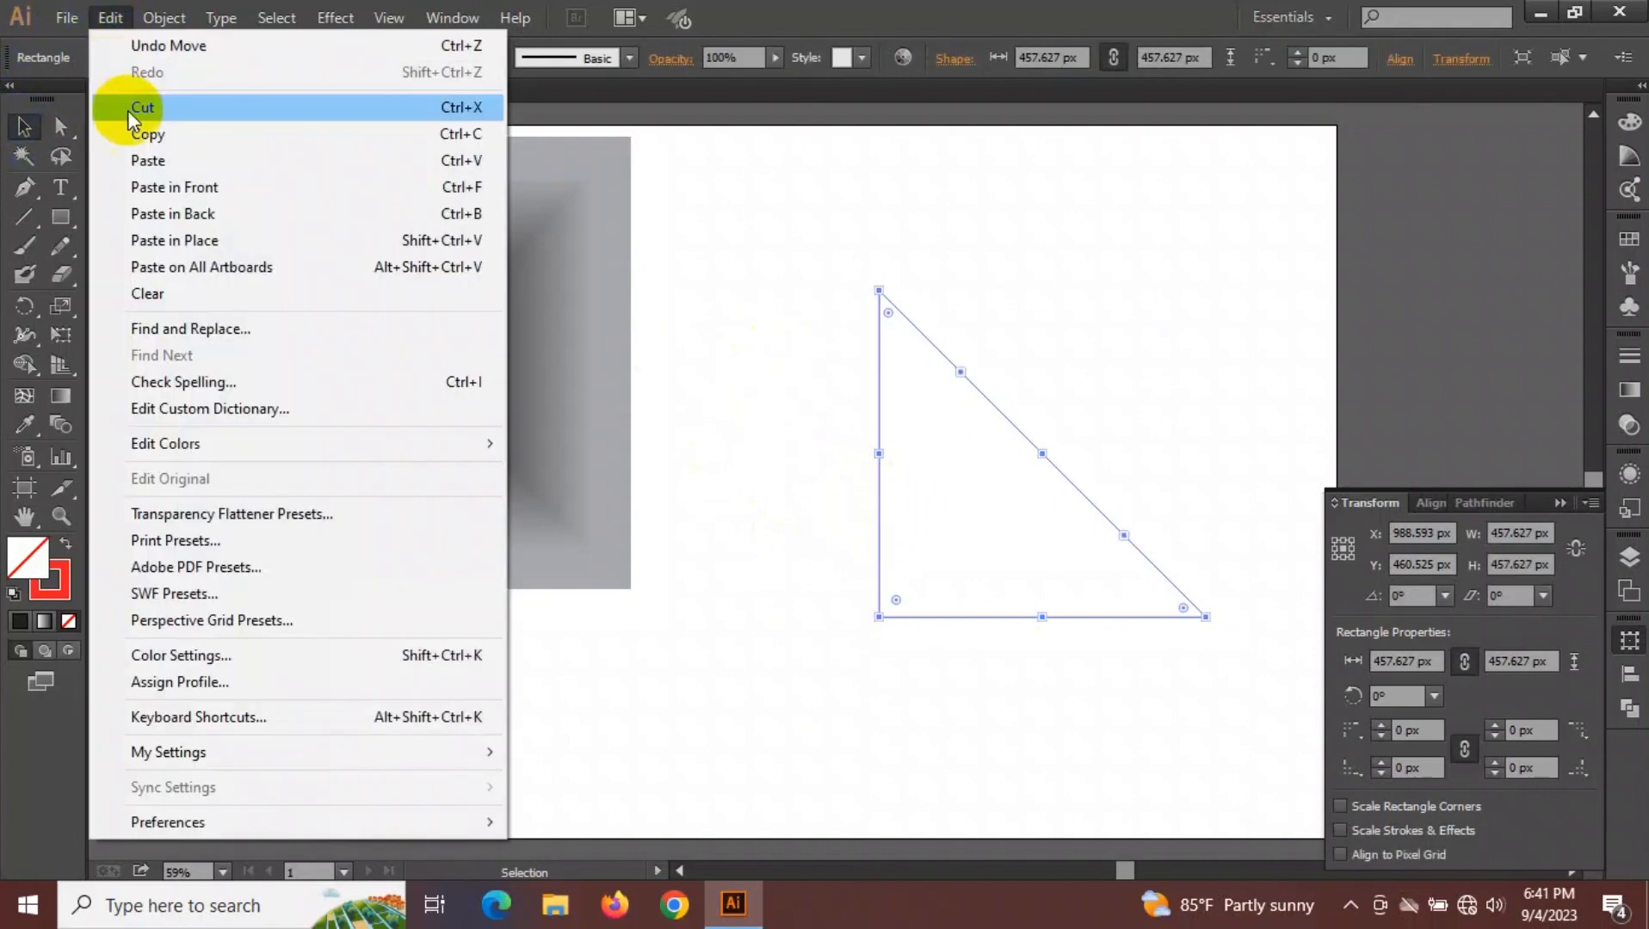
left_click(129, 135)
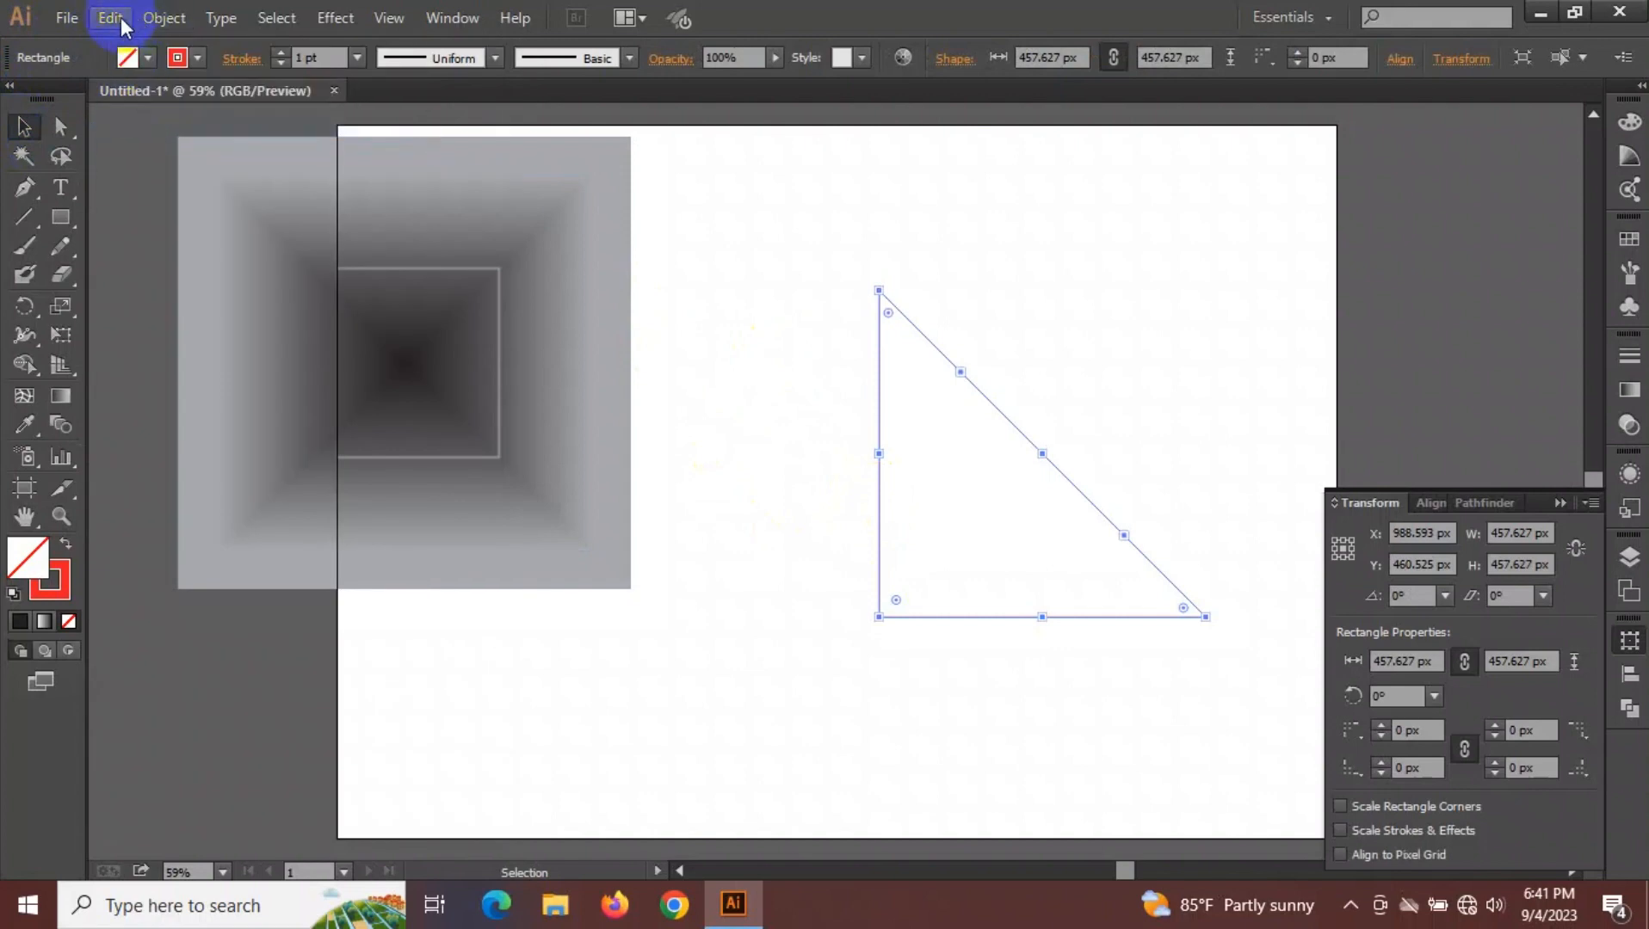
left_click(110, 17)
left_click(192, 198)
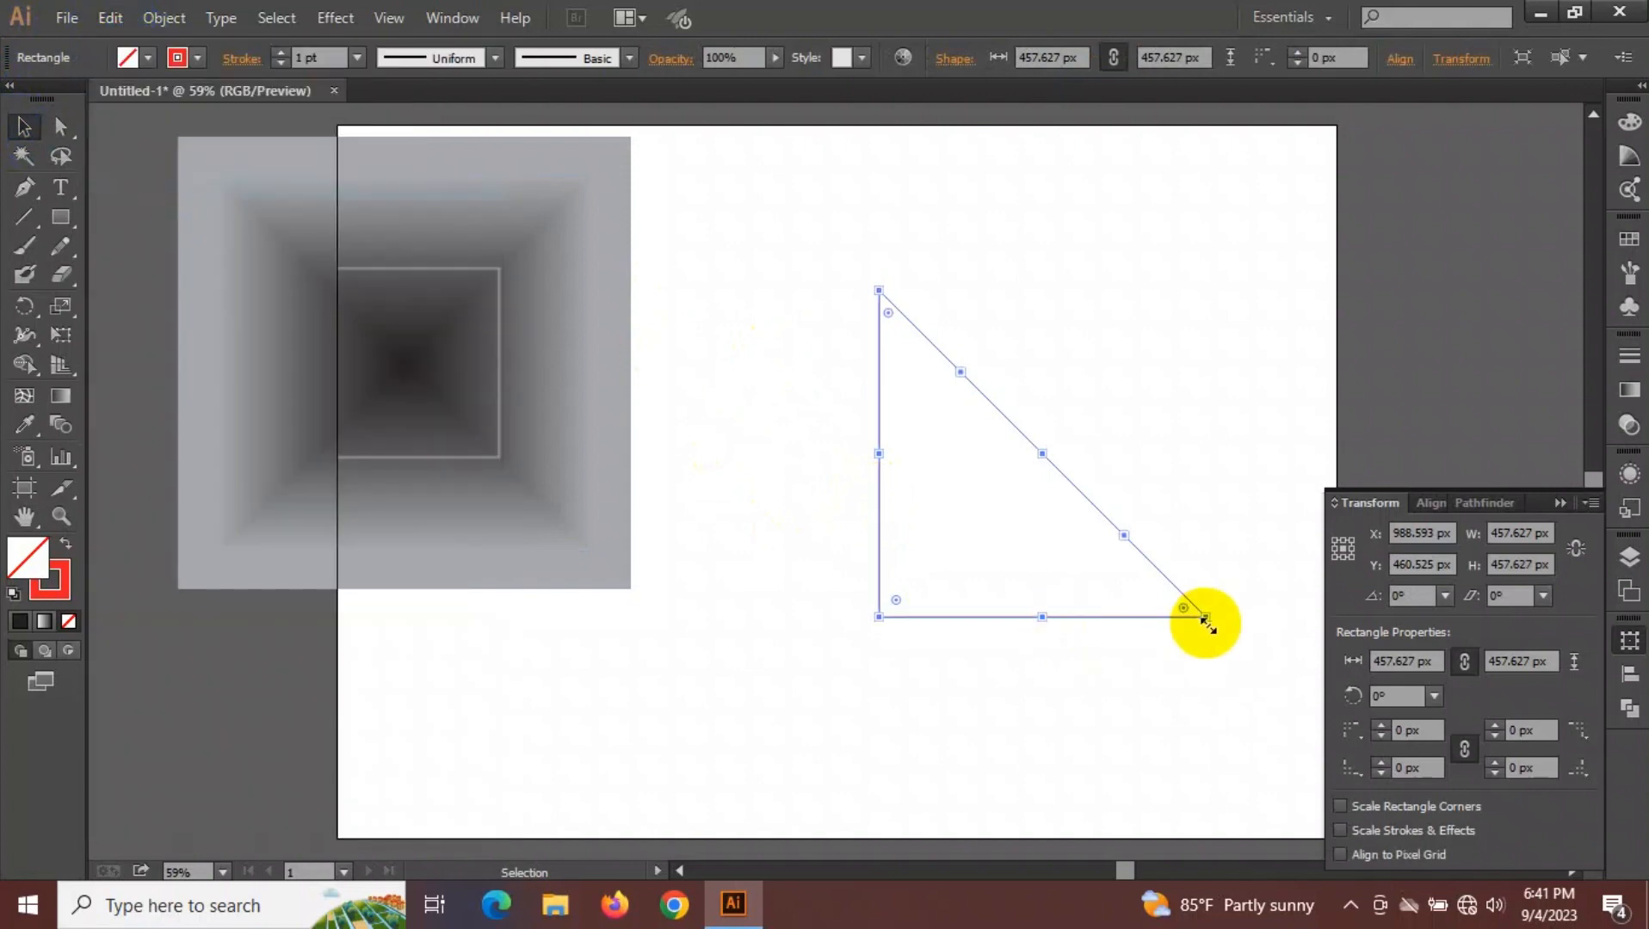
left_click_drag(1205, 620, 1157, 581)
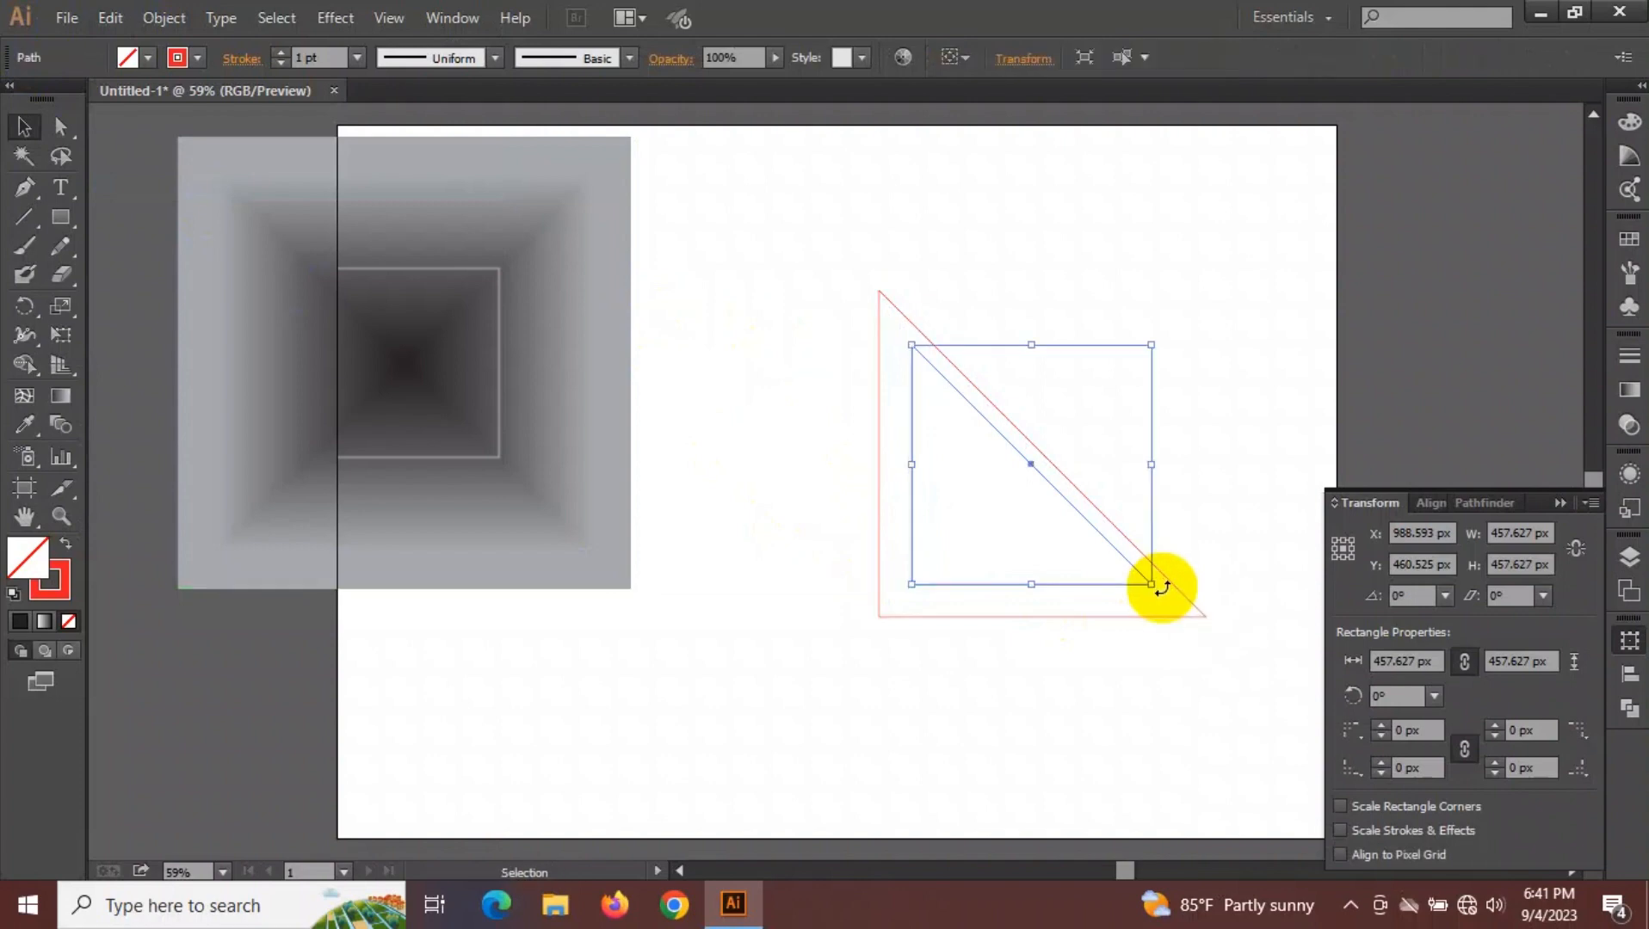
Nudge the smaller triangle left and down inside the larger one, to about X 968 px and Y 485 px.
key("Left")
key("Left")
key("Left")
key("Left")
key("Left")
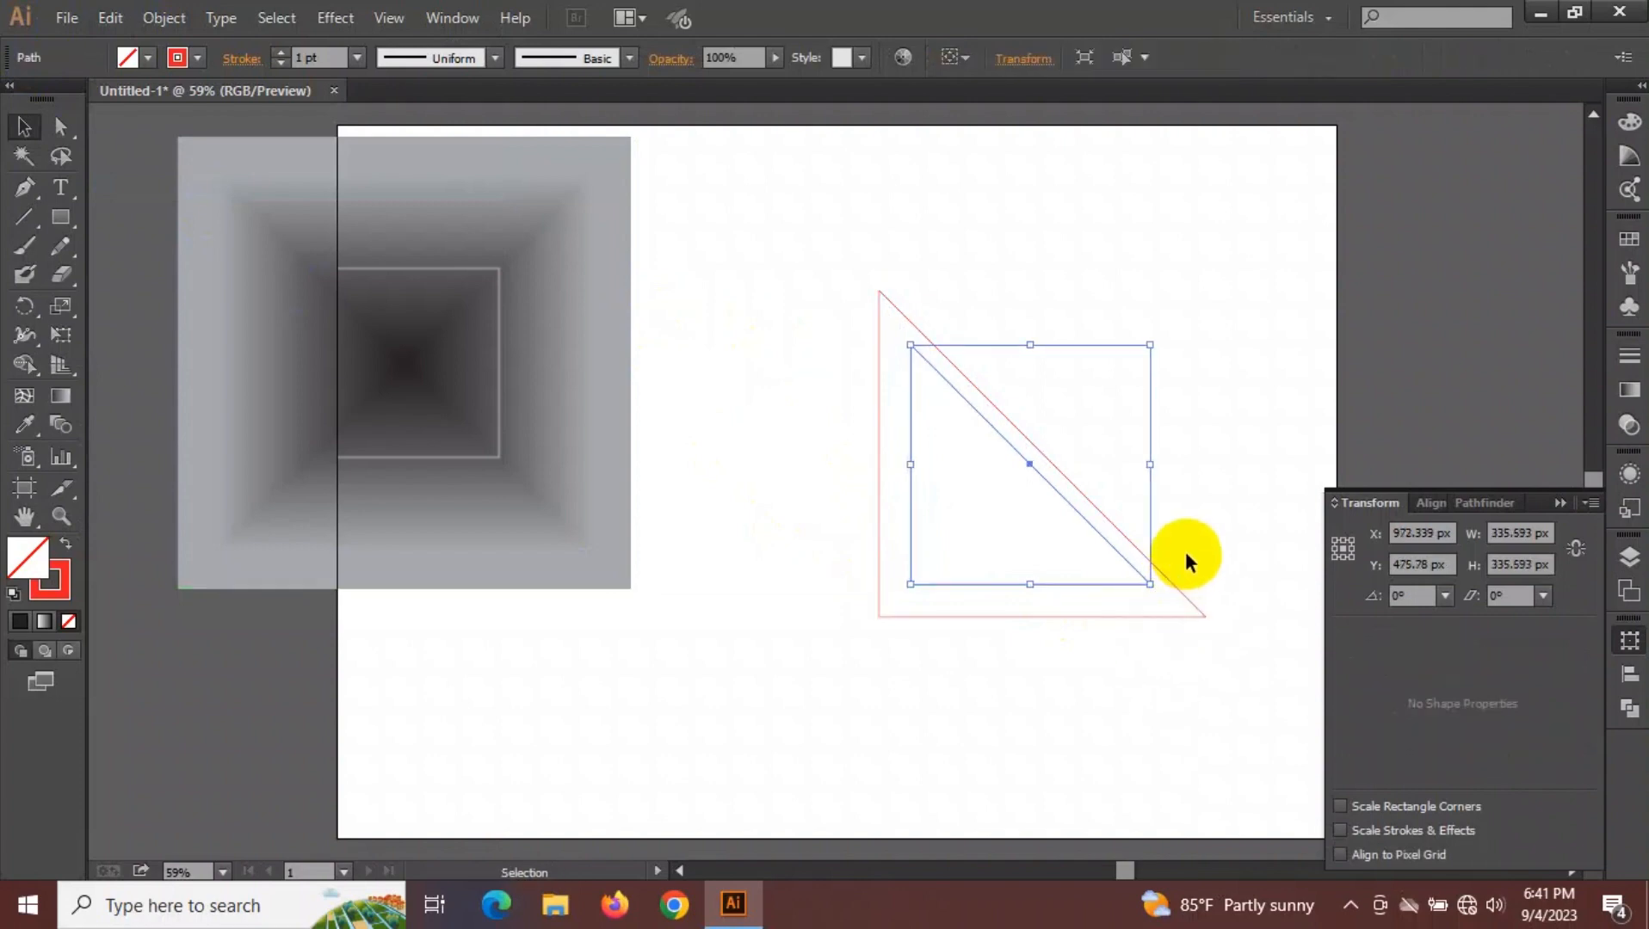
key("Down")
key("Down")
key("Down")
key("Down")
key("Down")
key("Down")
key("Down")
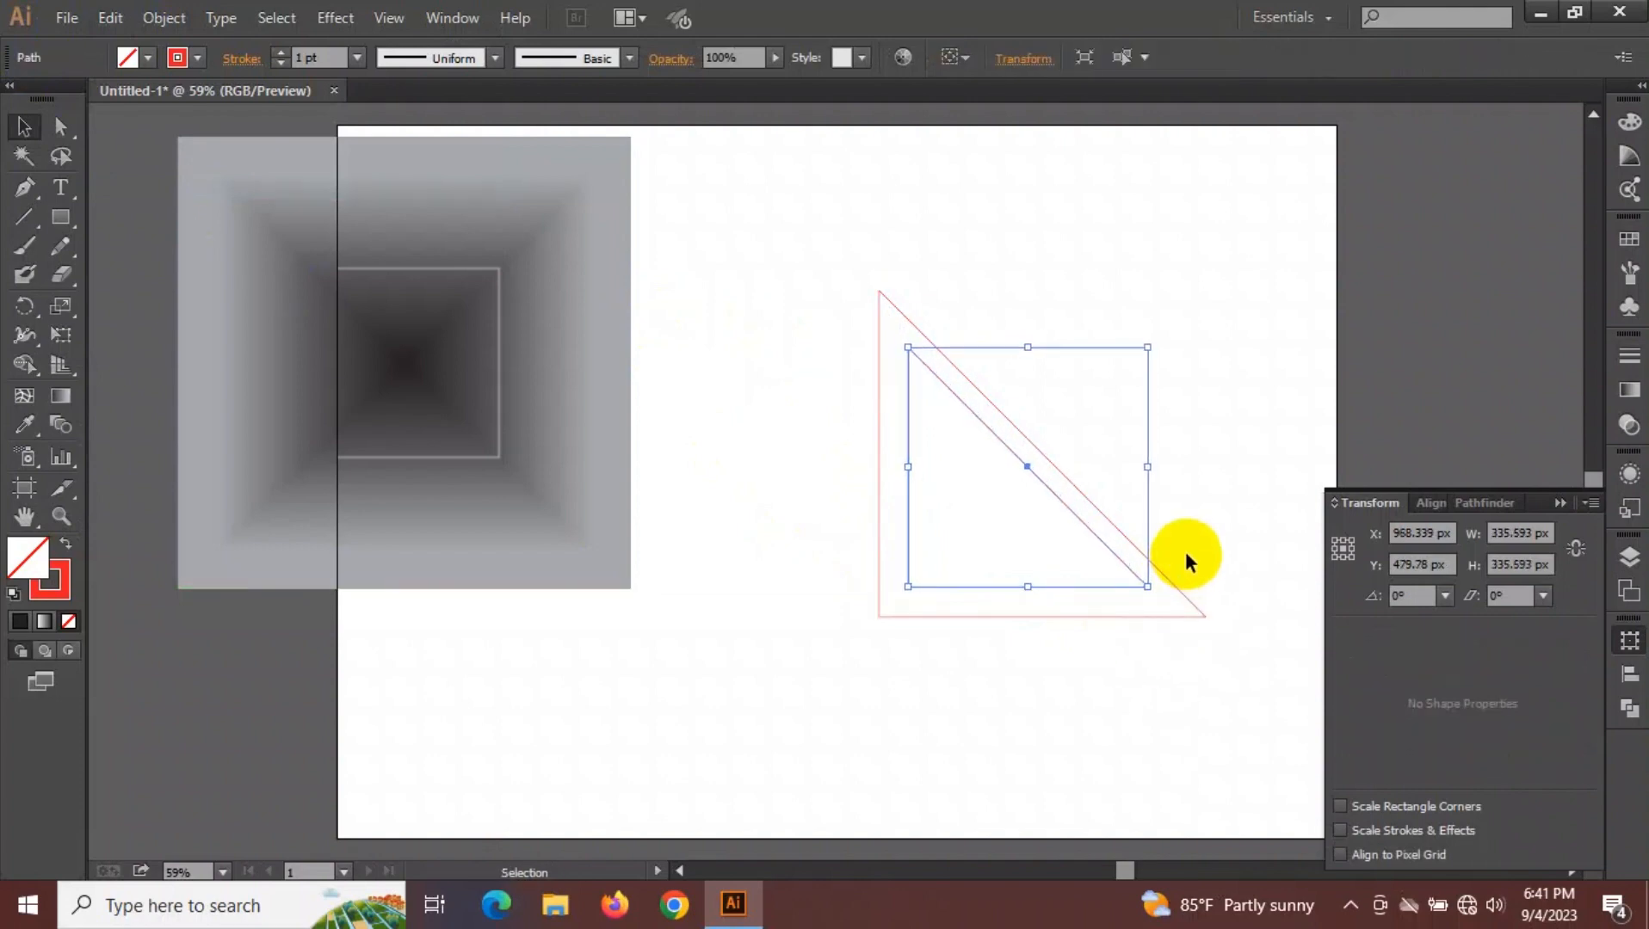
key("Down")
key("Down")
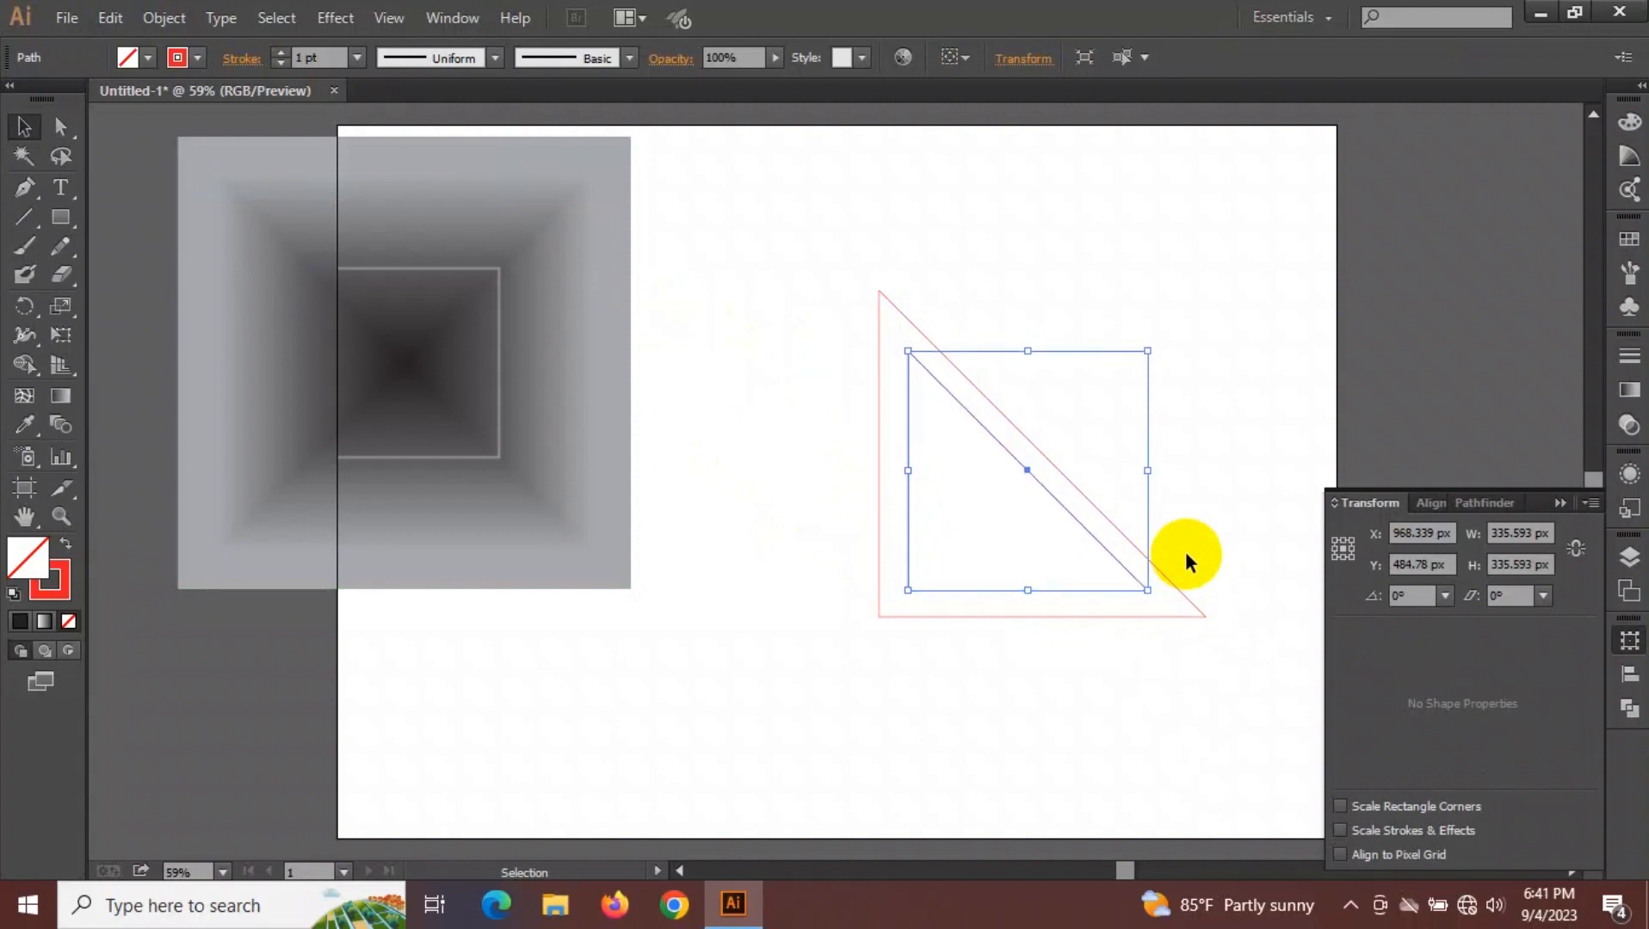
Nudge the smaller triangle slightly farther left inside the larger one, to about X 966 px.
key("Left")
key("Left")
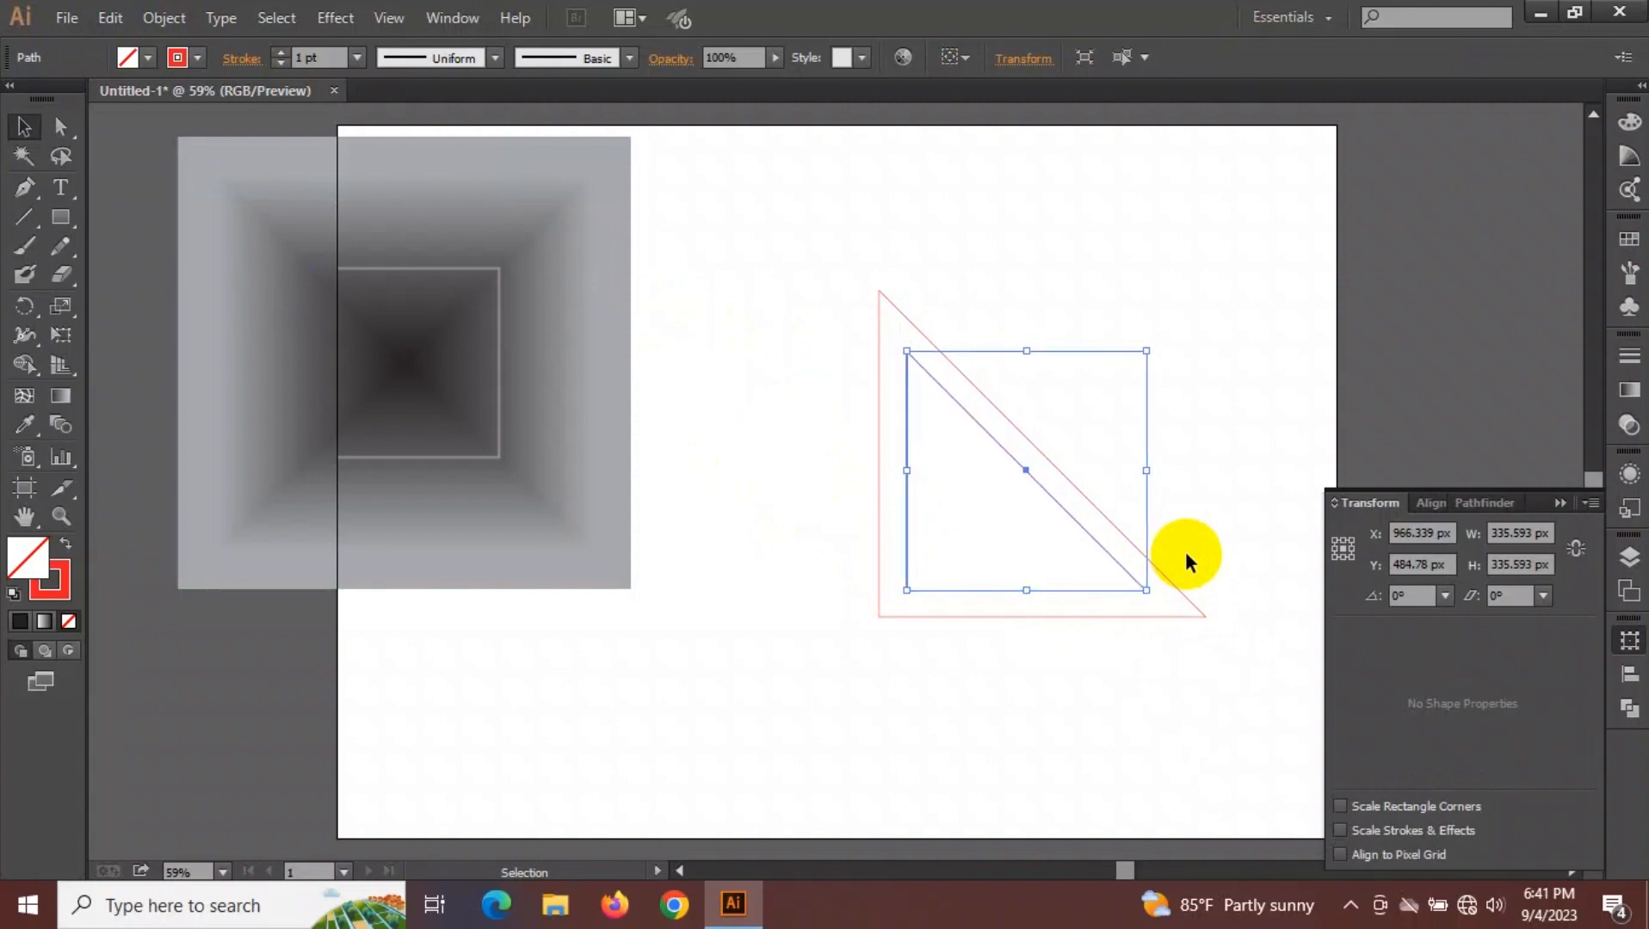
left_click(1040, 299)
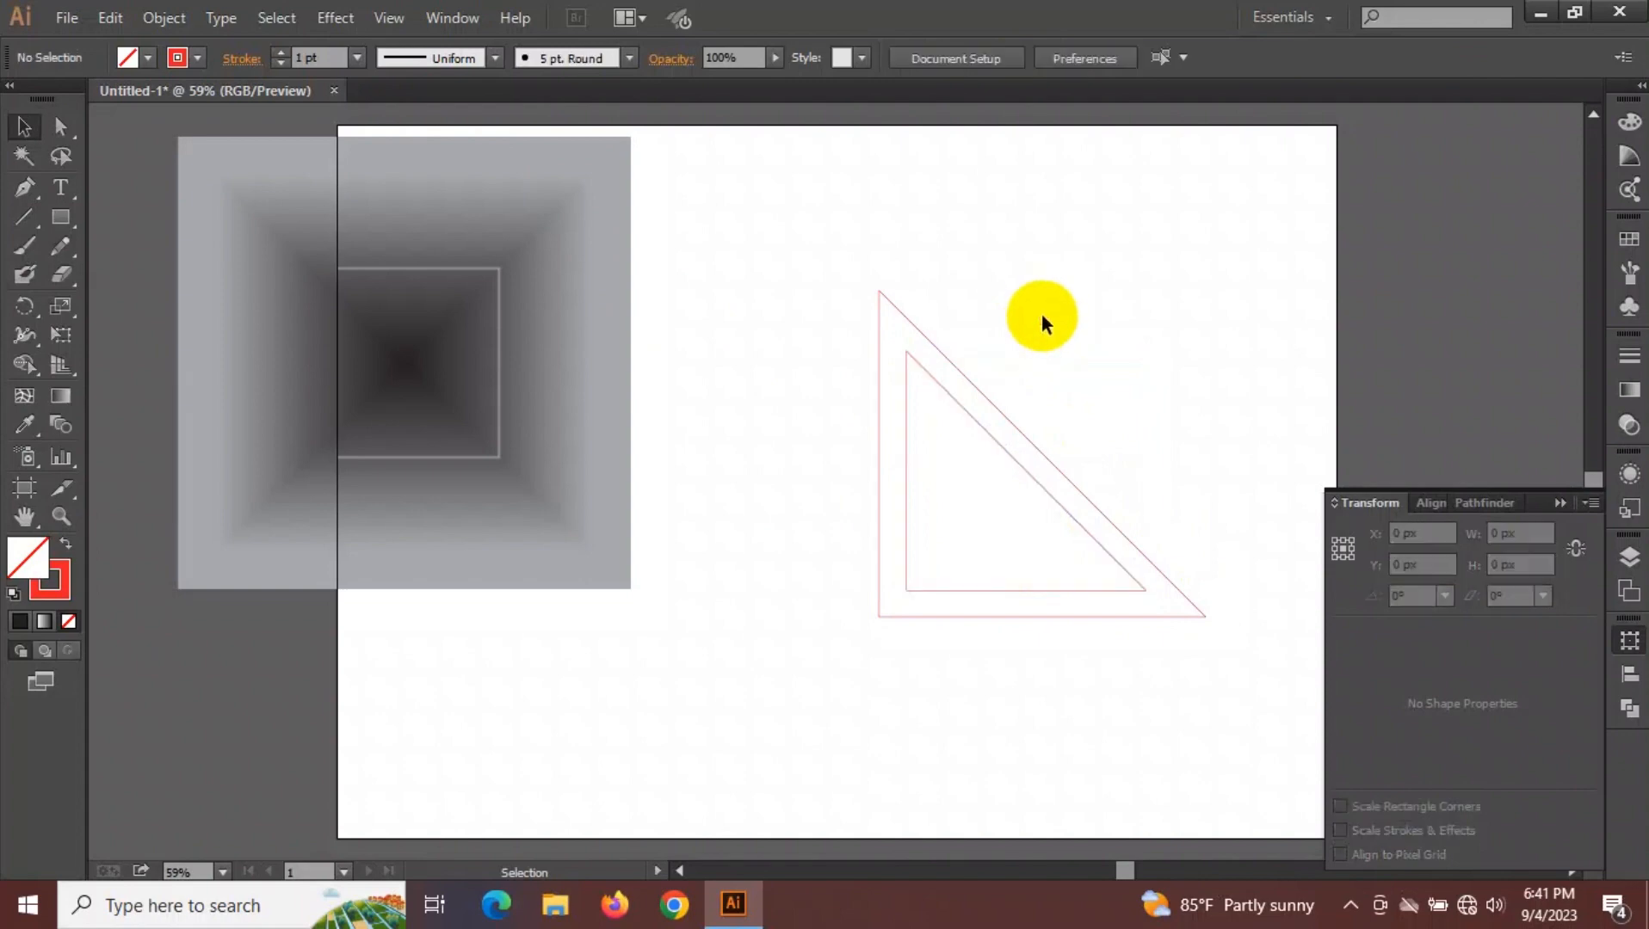
Remove the red stroke from both nested triangles, leaving them with neither fill nor stroke.
left_click_drag(825, 364, 913, 460)
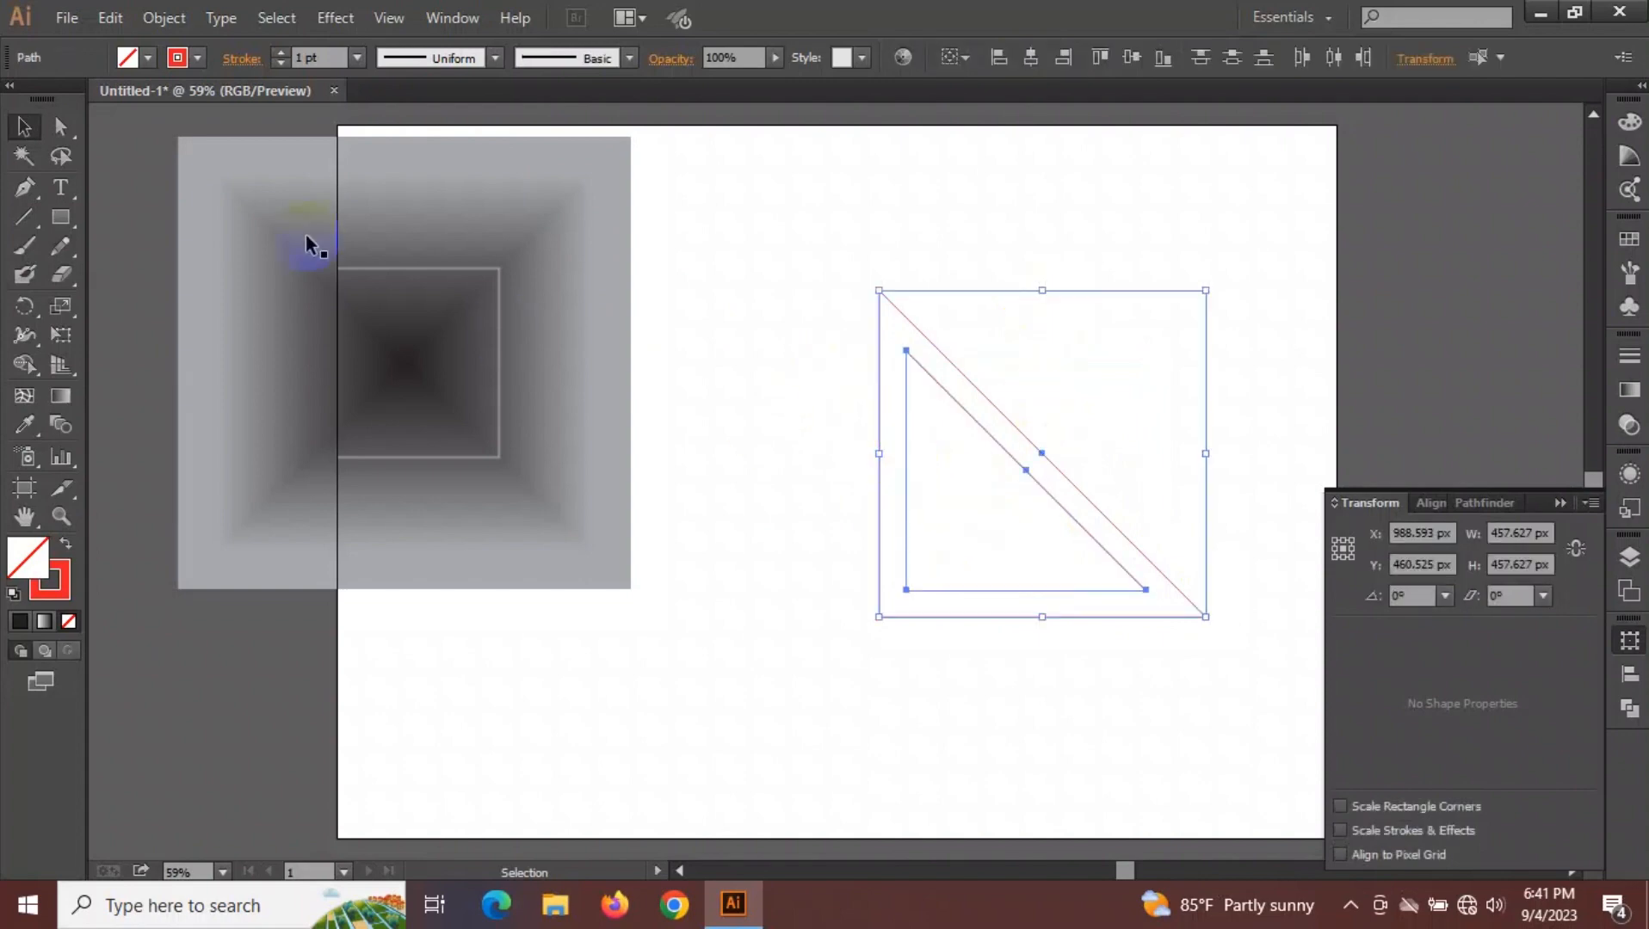
left_click(54, 592)
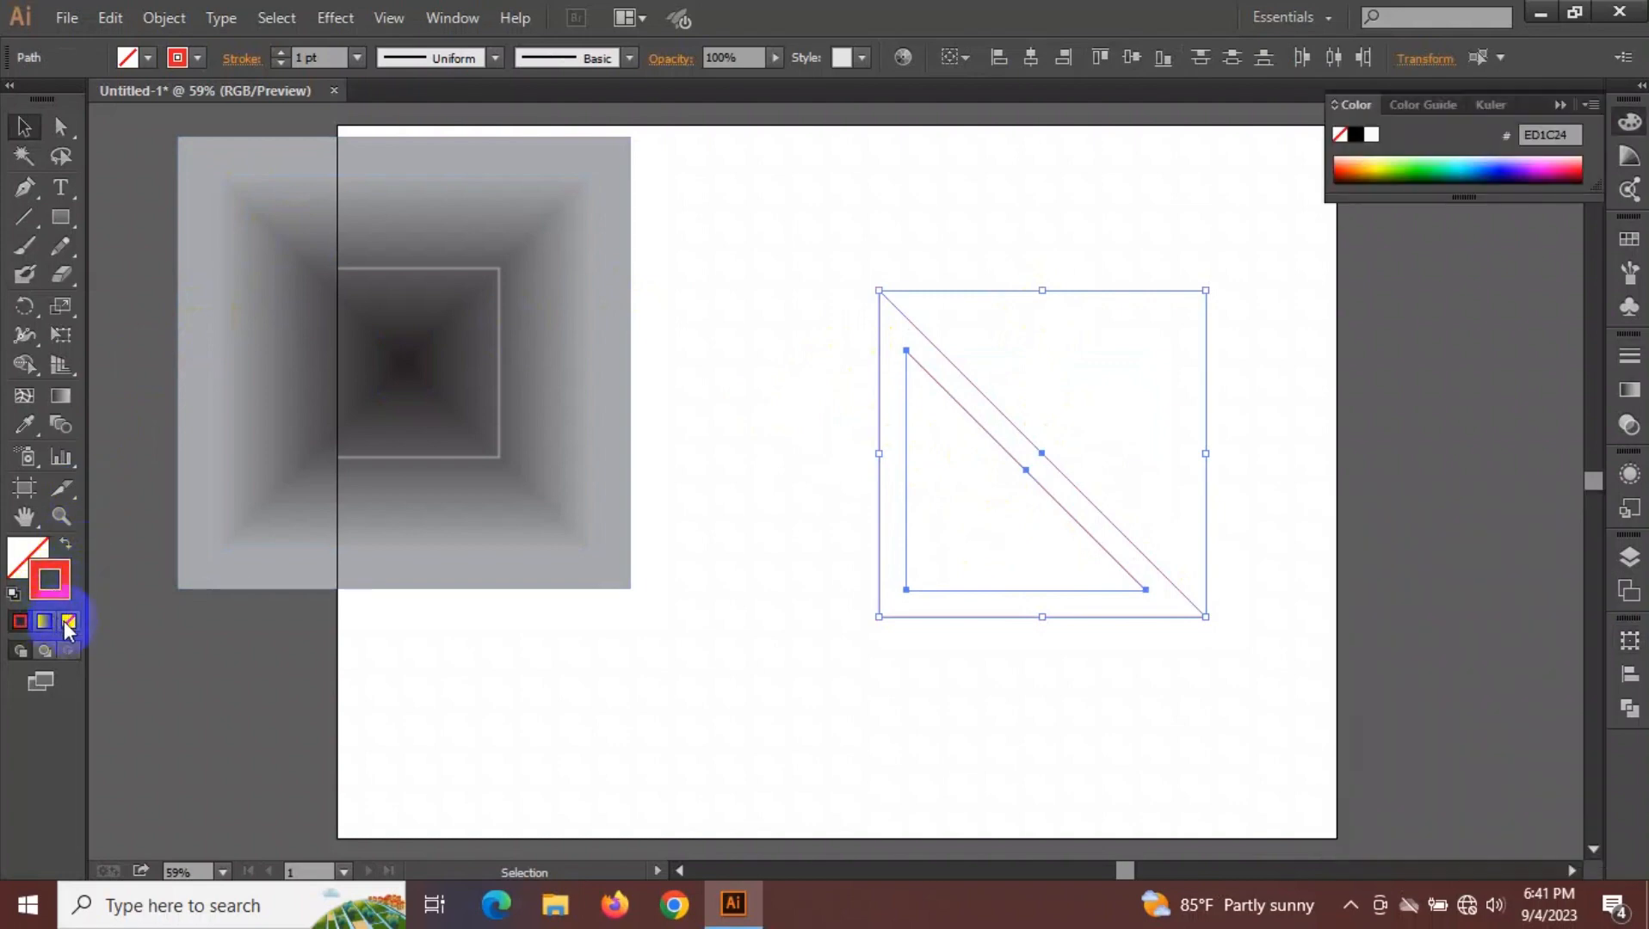
left_click(69, 625)
left_click(15, 561)
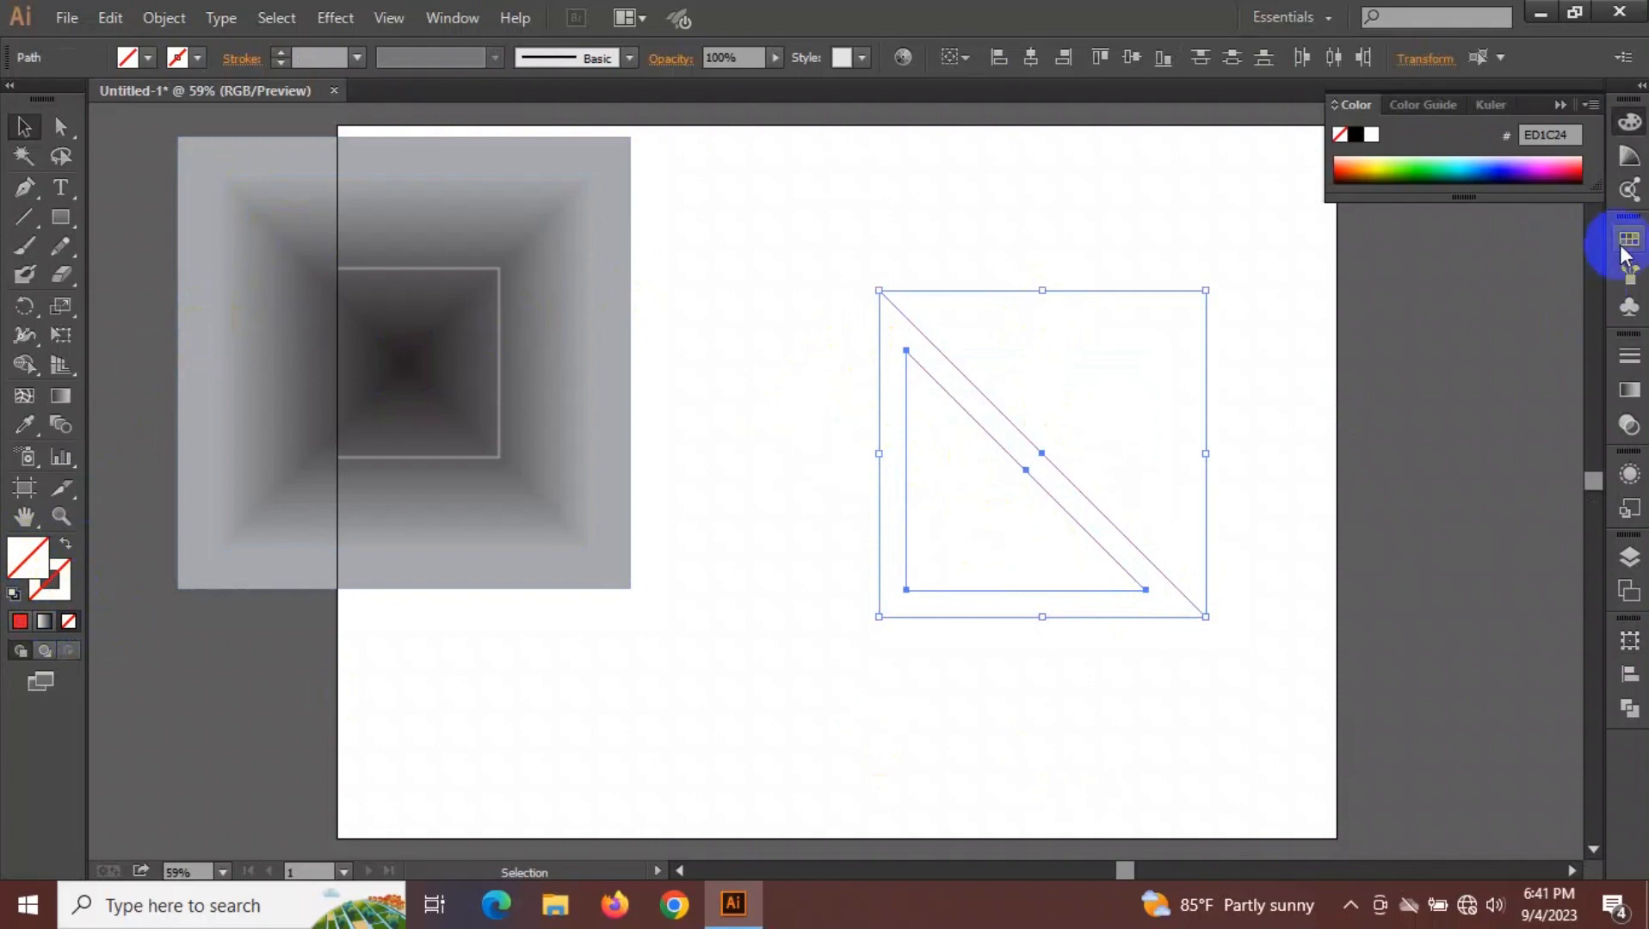
Try a medium gray swatch as the fill of both triangles, then undo it.
left_click(1629, 241)
left_click(1585, 334)
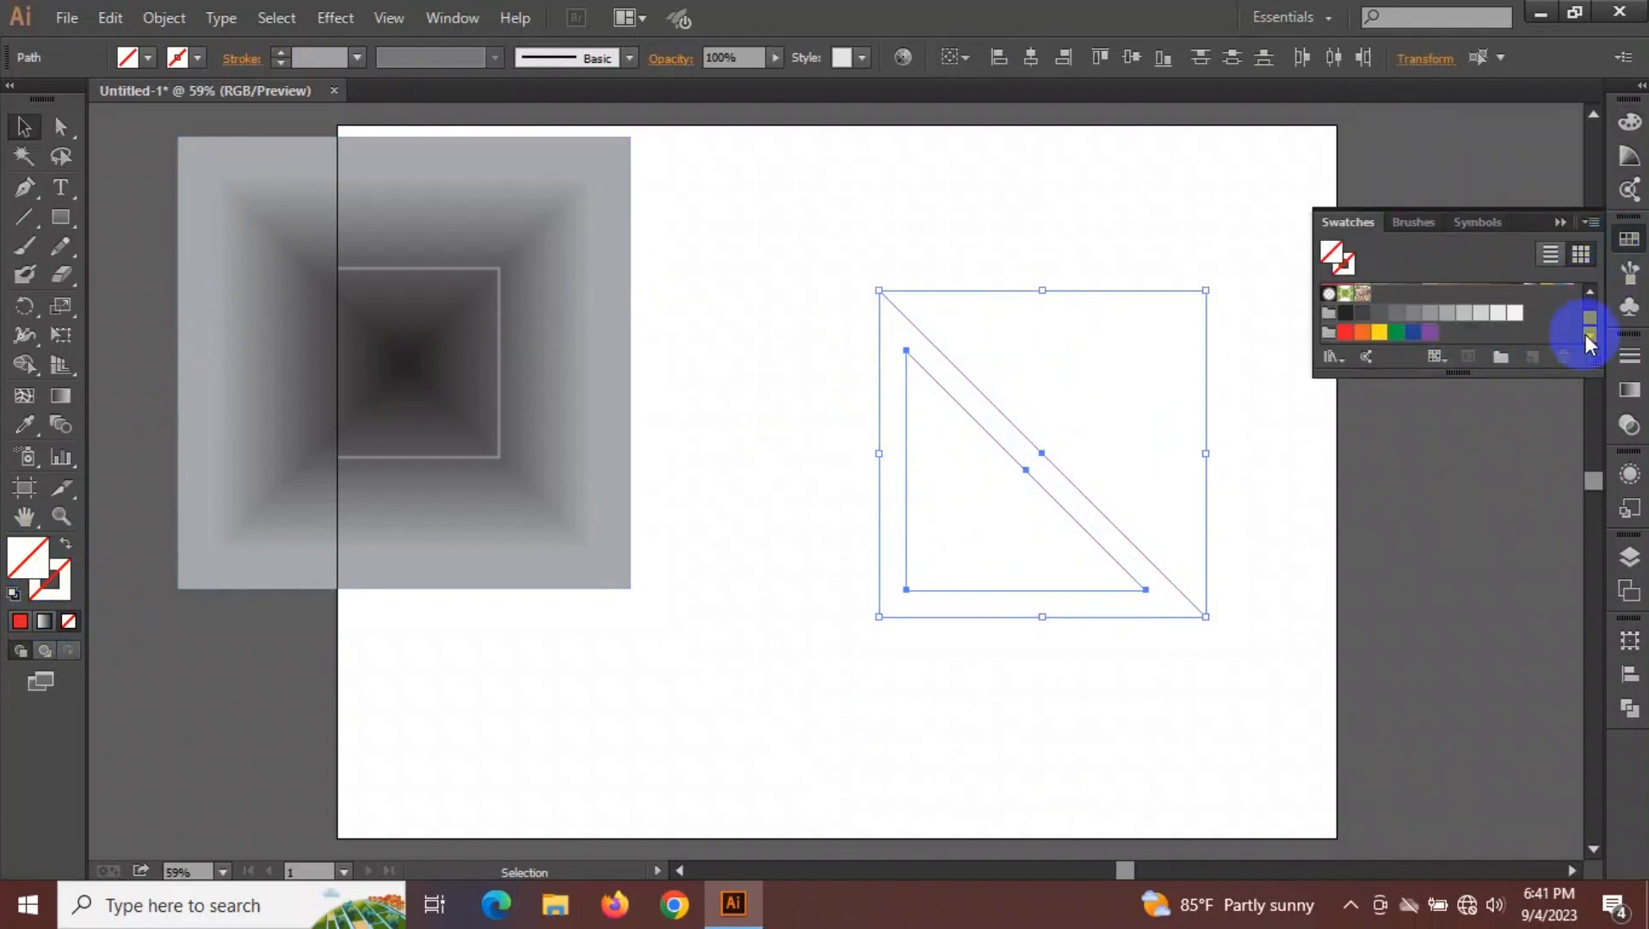
left_click(1429, 316)
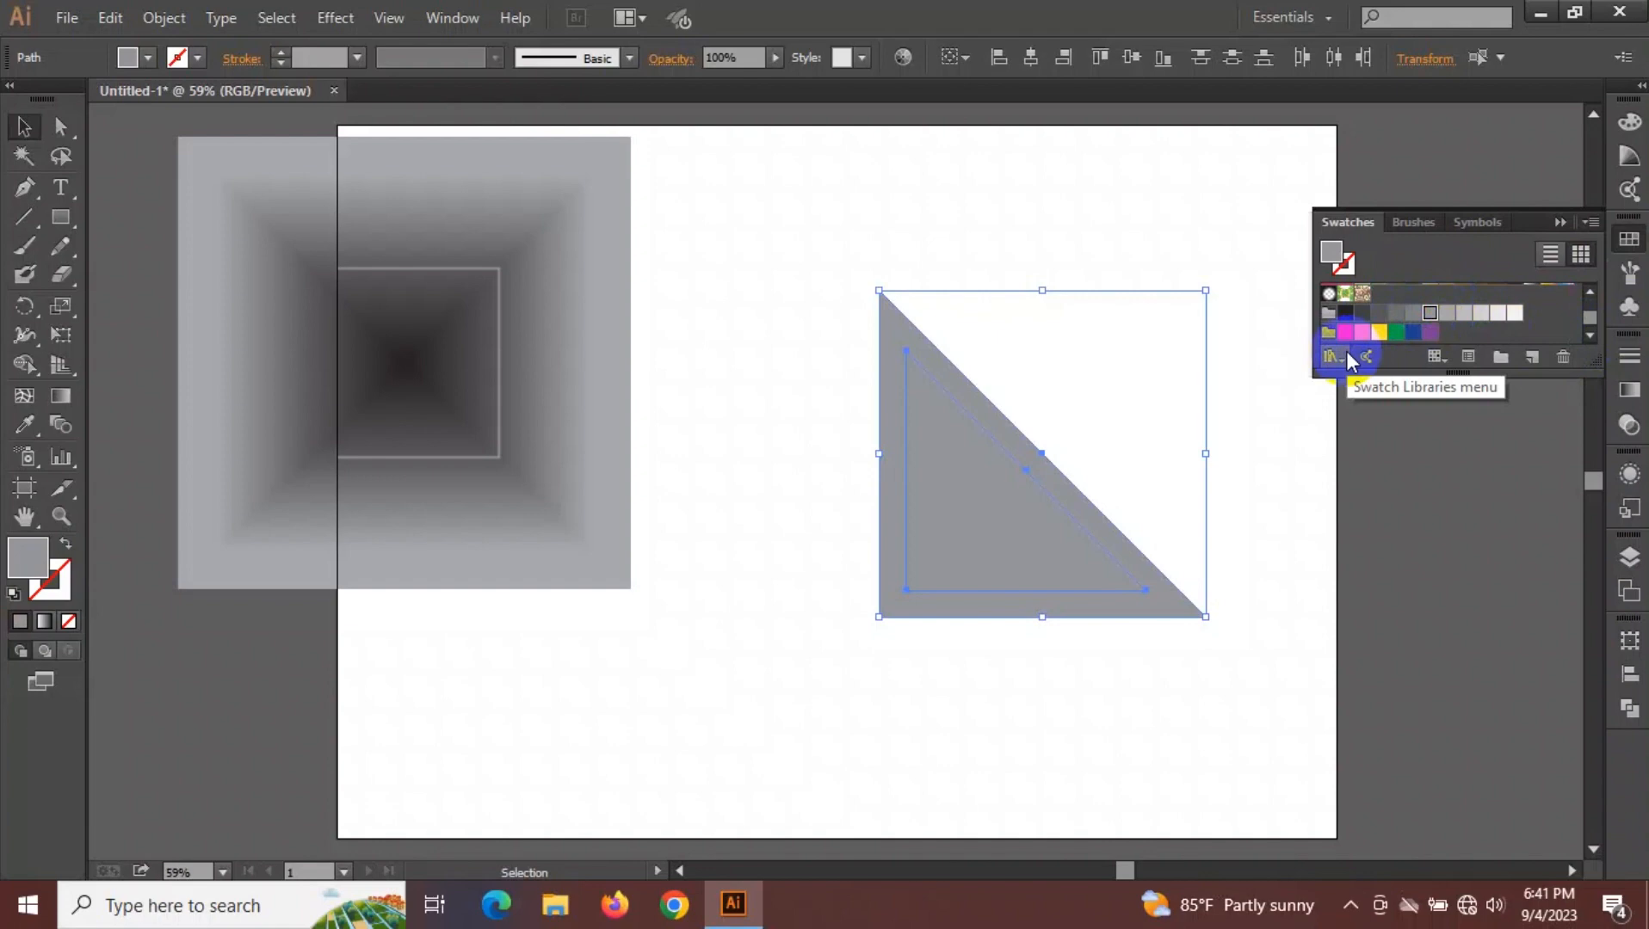
key("ctrl+z")
left_click(1184, 376)
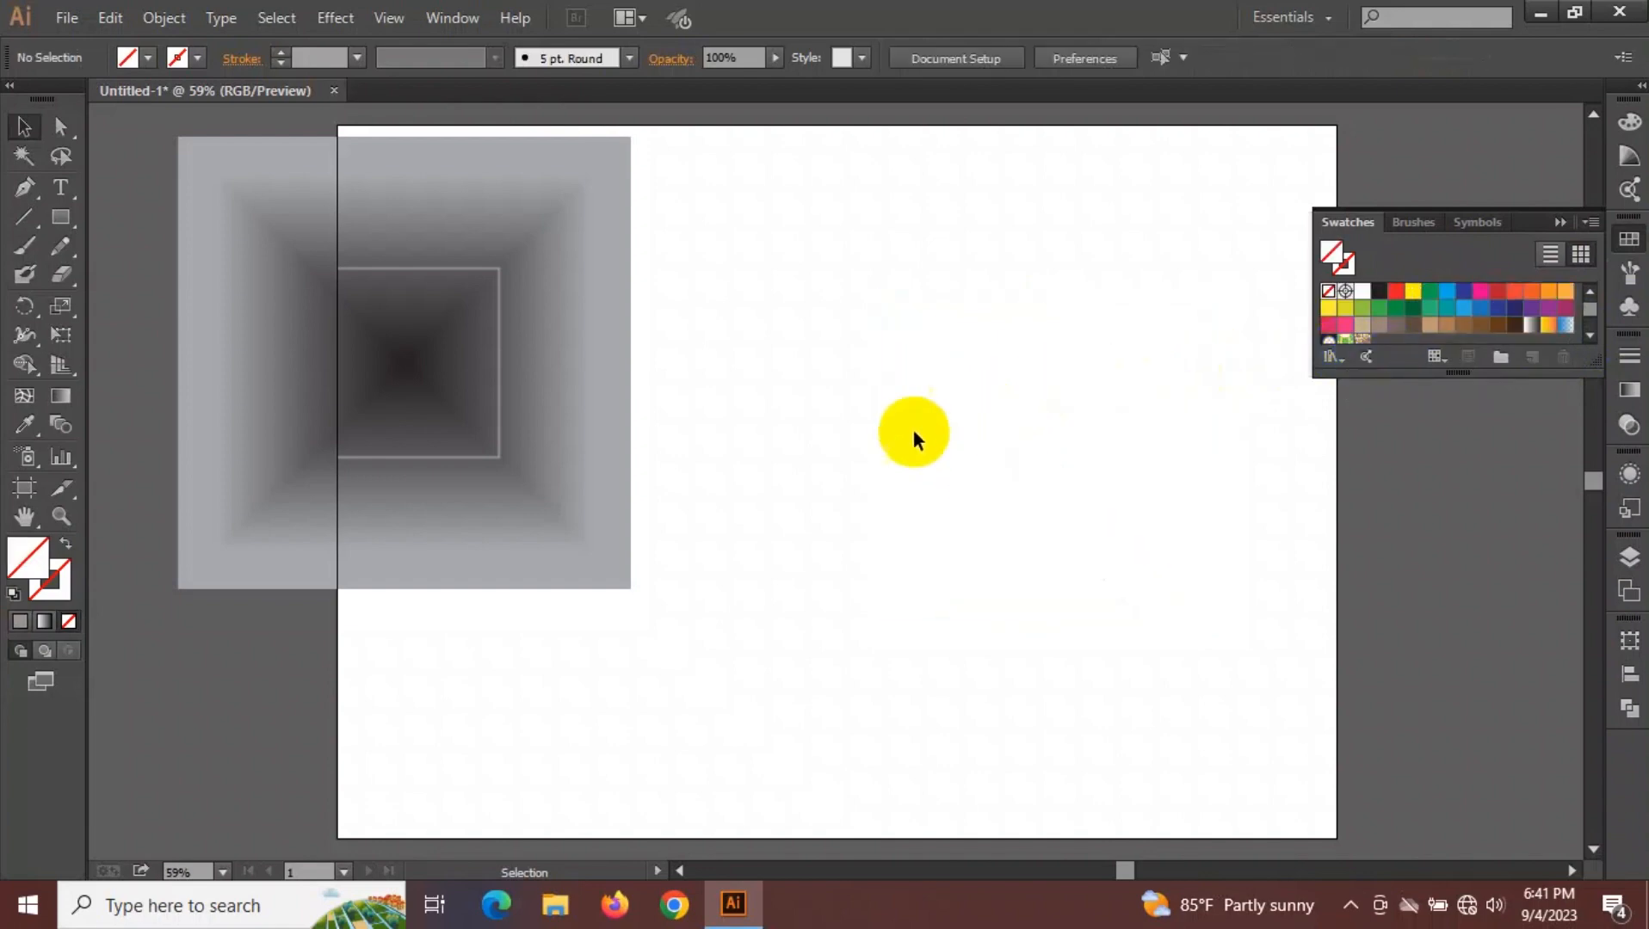
Fill only the band between the two triangles with a medium gray swatch using the Shape Builder tool.
left_click_drag(847, 394, 947, 454)
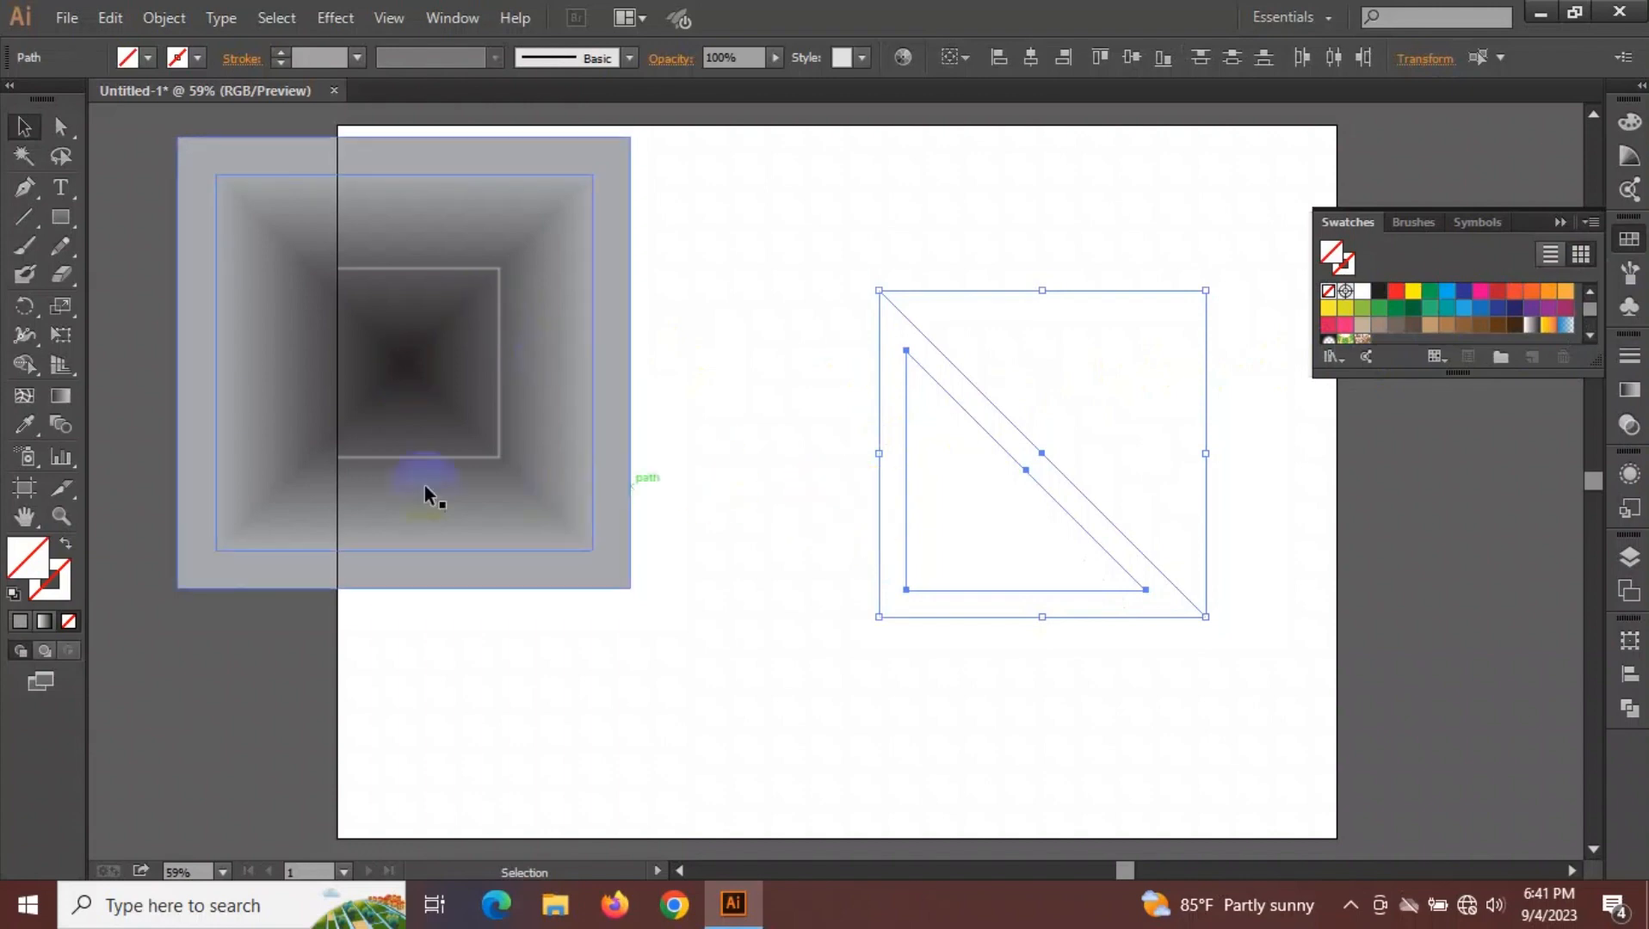
left_click(24, 364)
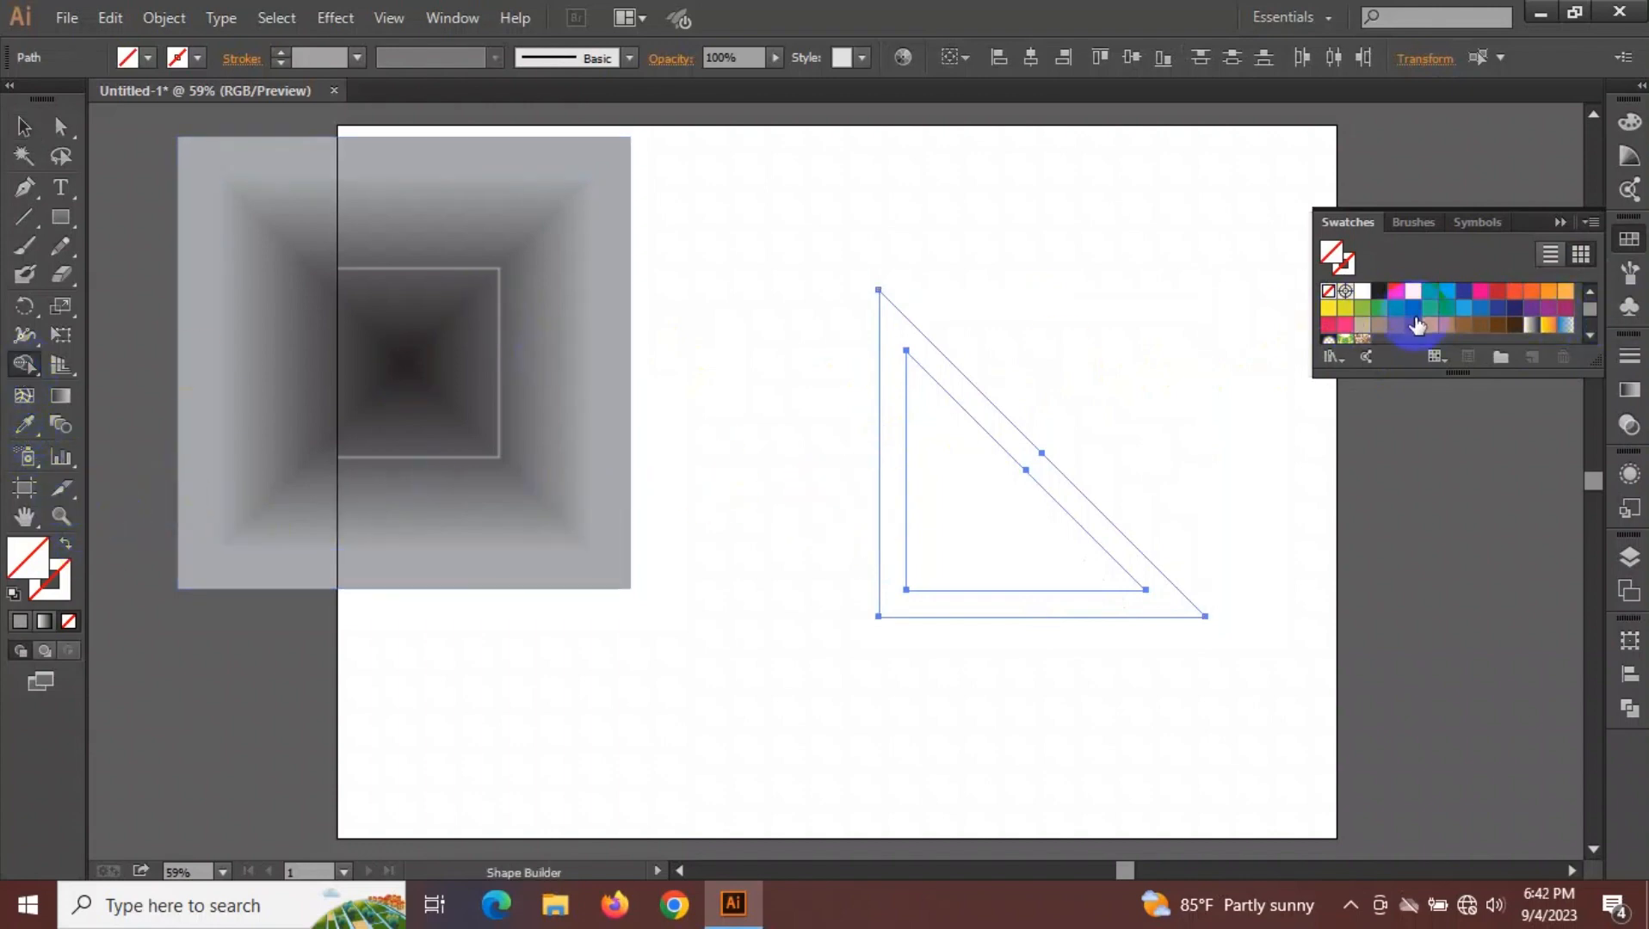
left_click(1587, 327)
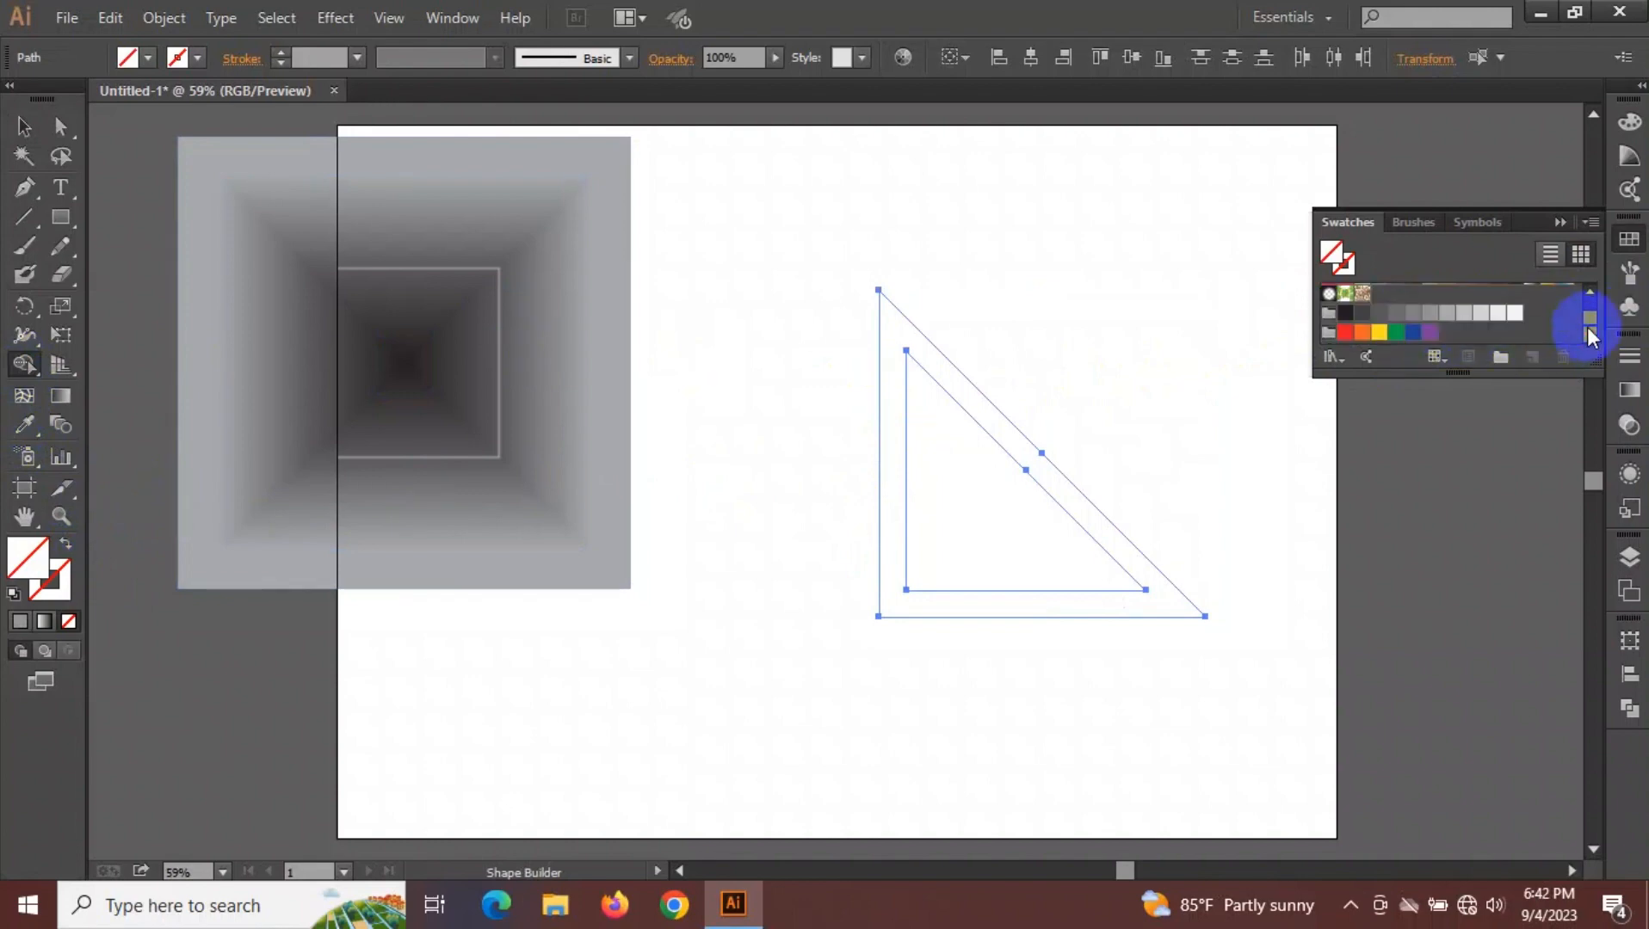
left_click(1427, 313)
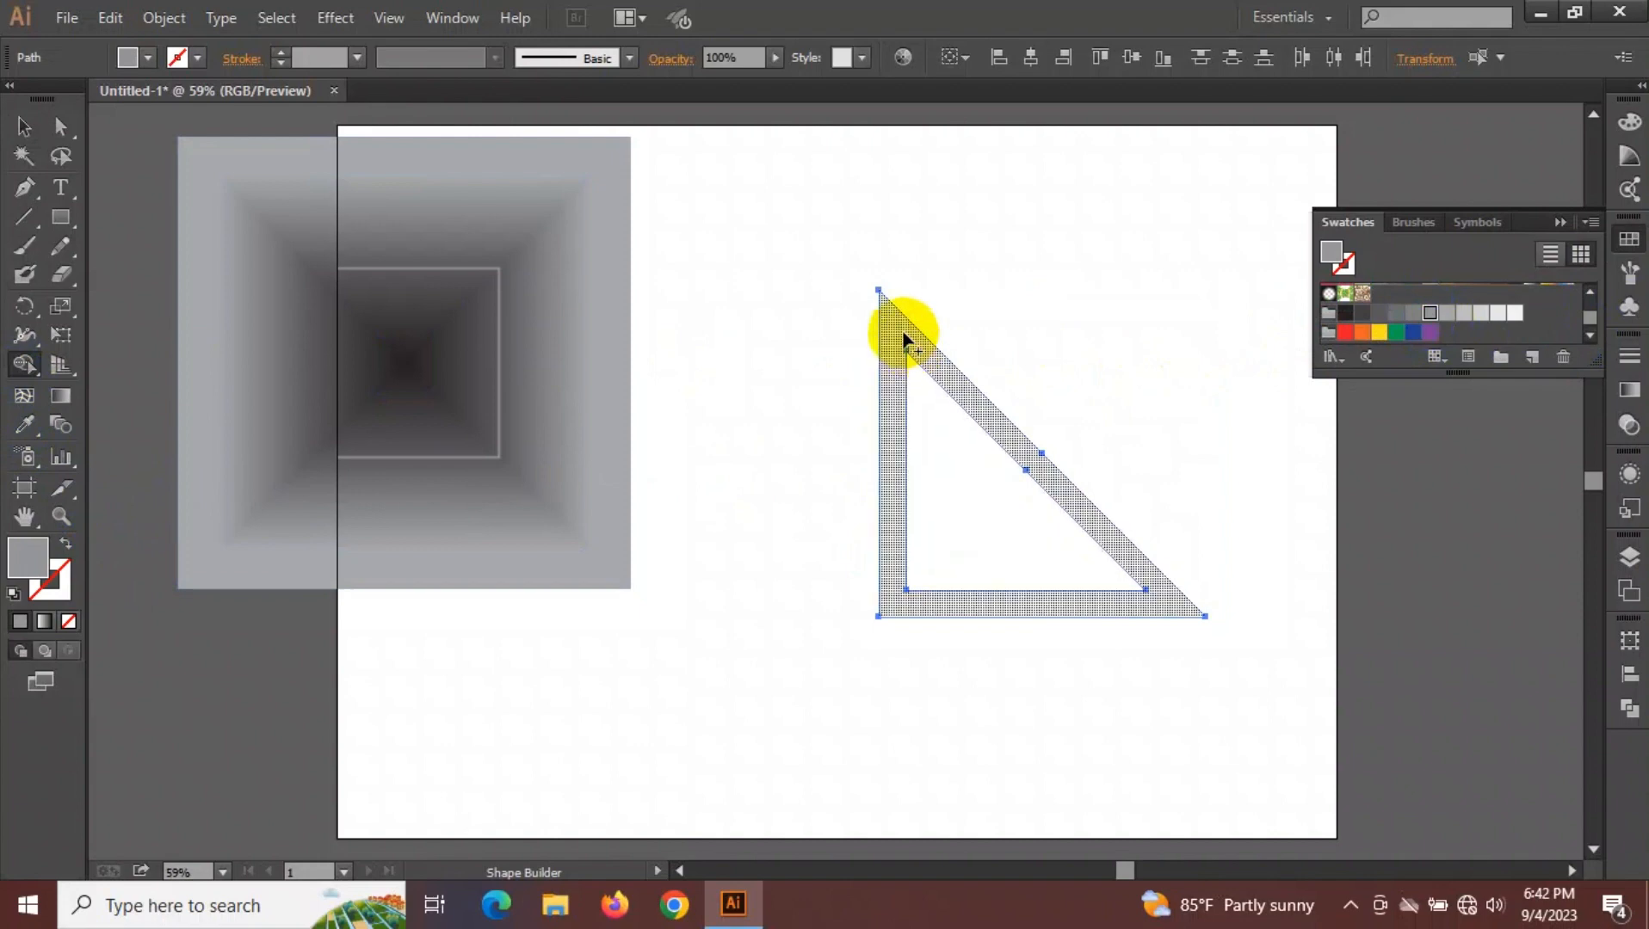
left_click(903, 341)
left_click(23, 127)
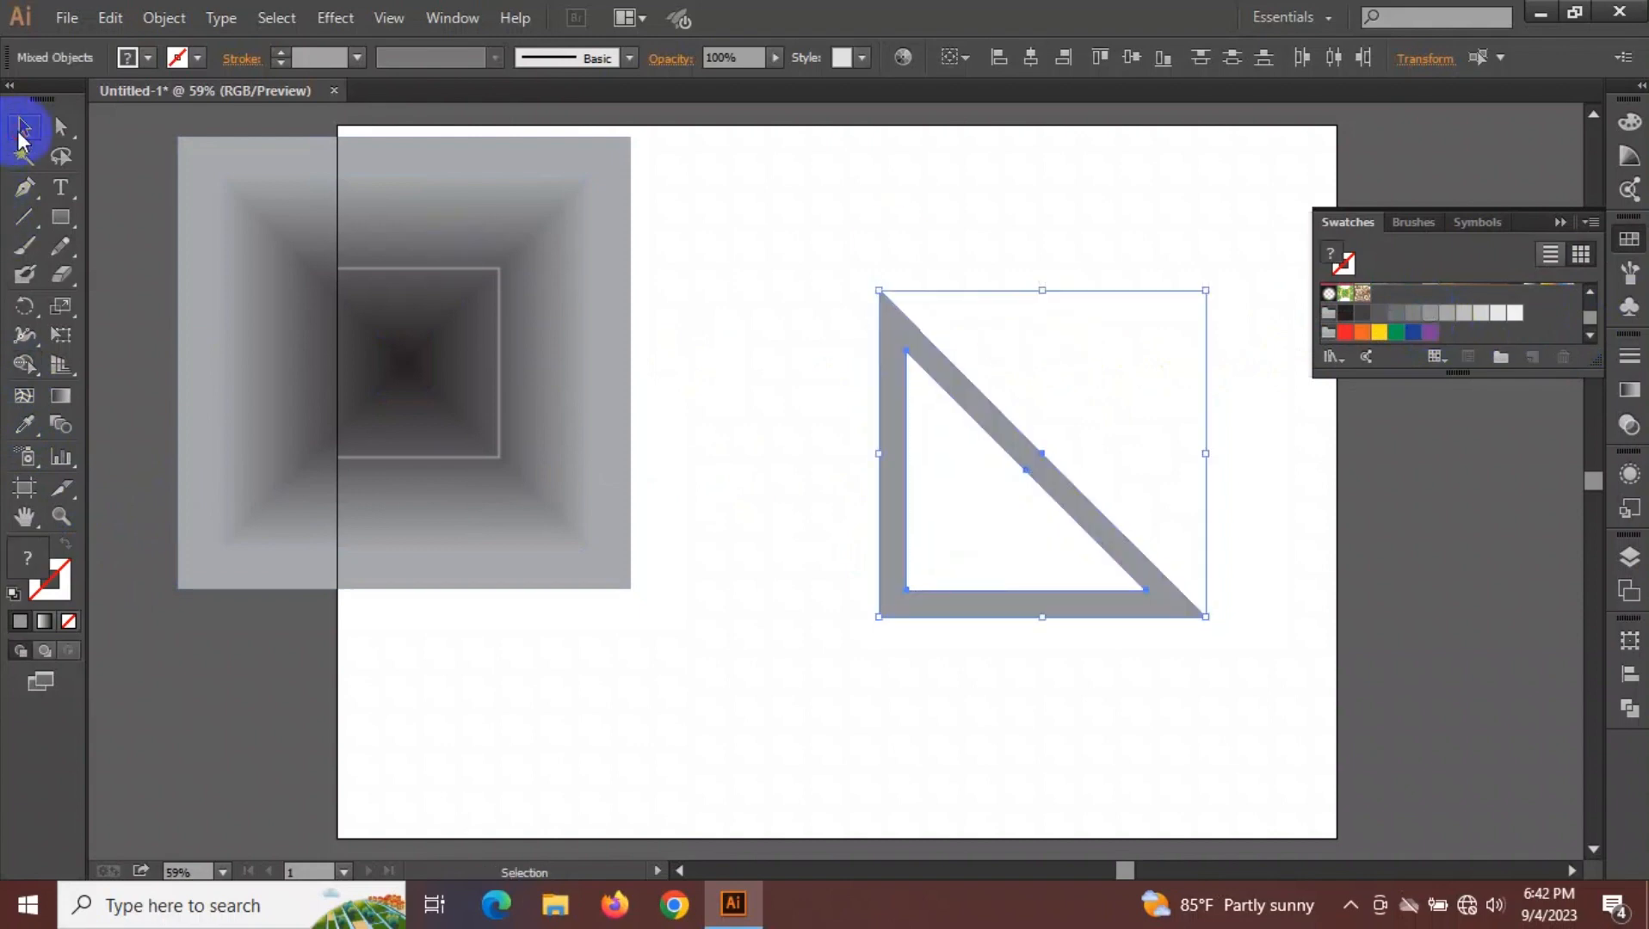
left_click(788, 222)
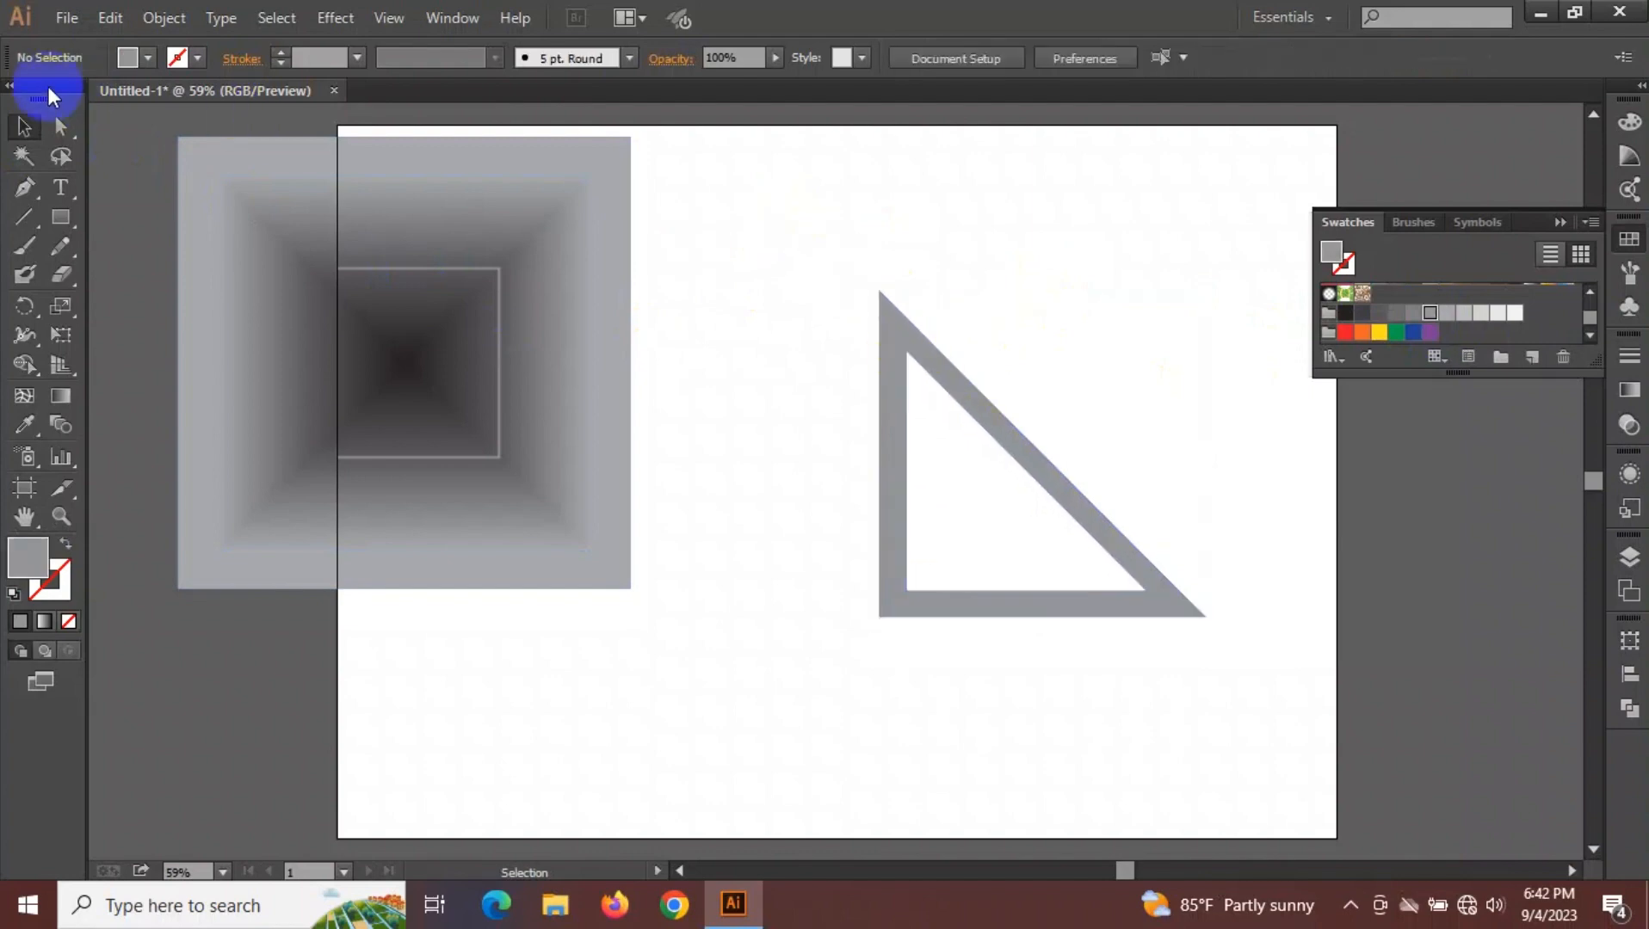
Copy the inner triangle outline, paste it in front, and scale the copy about its center to roughly a quarter of its size.
left_click(907, 362)
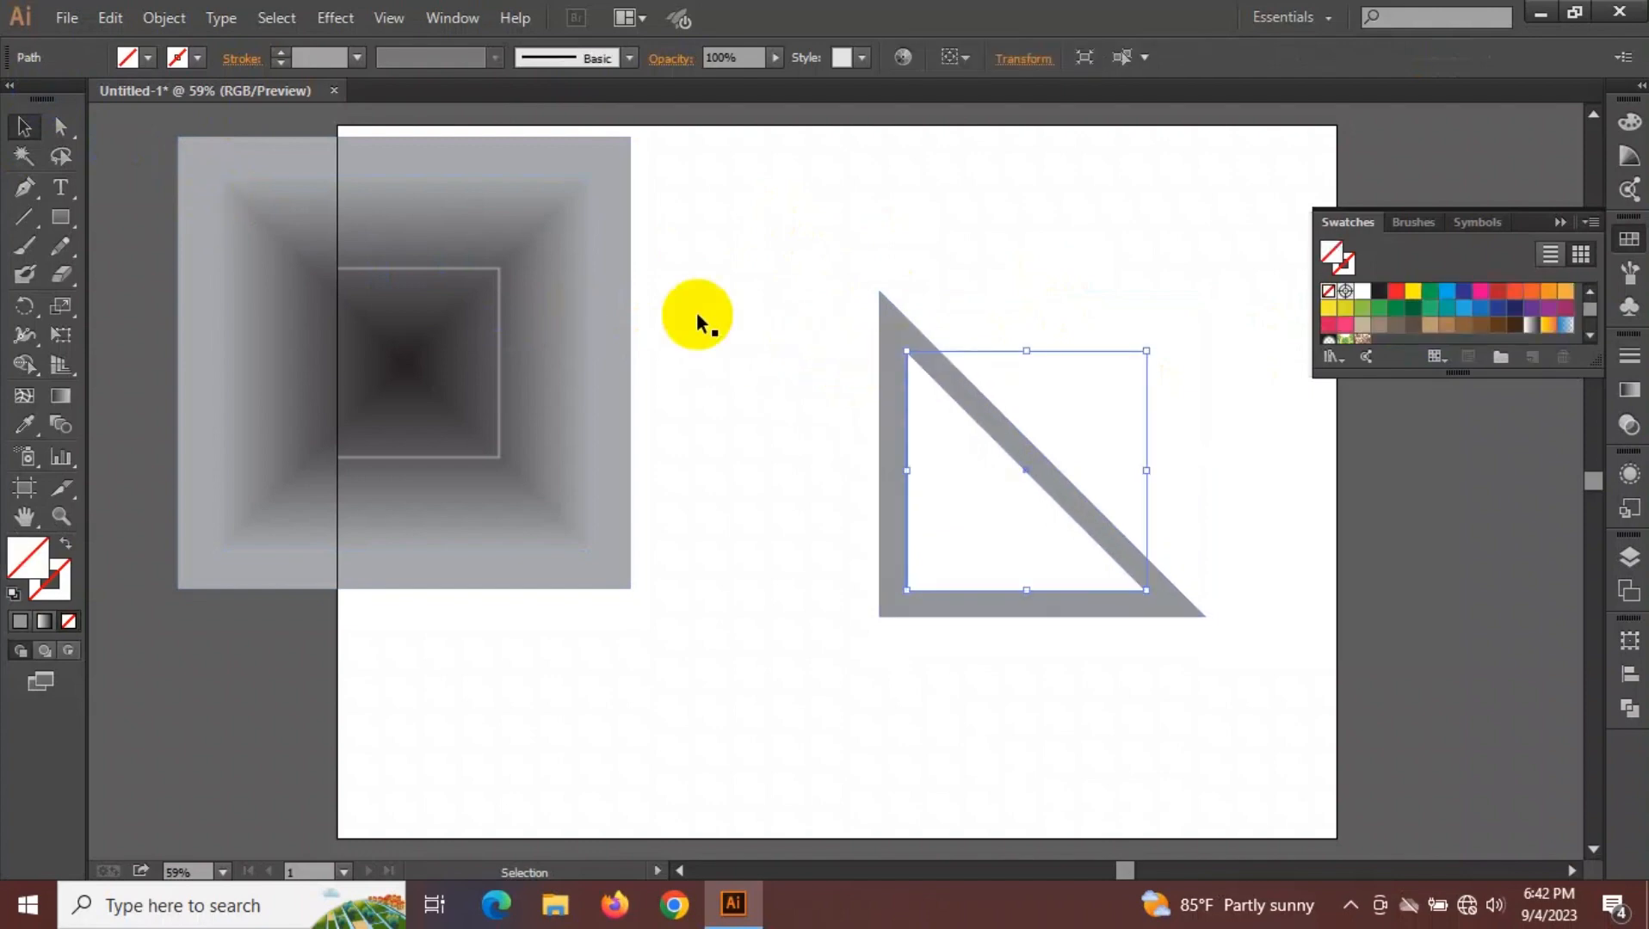
left_click(110, 19)
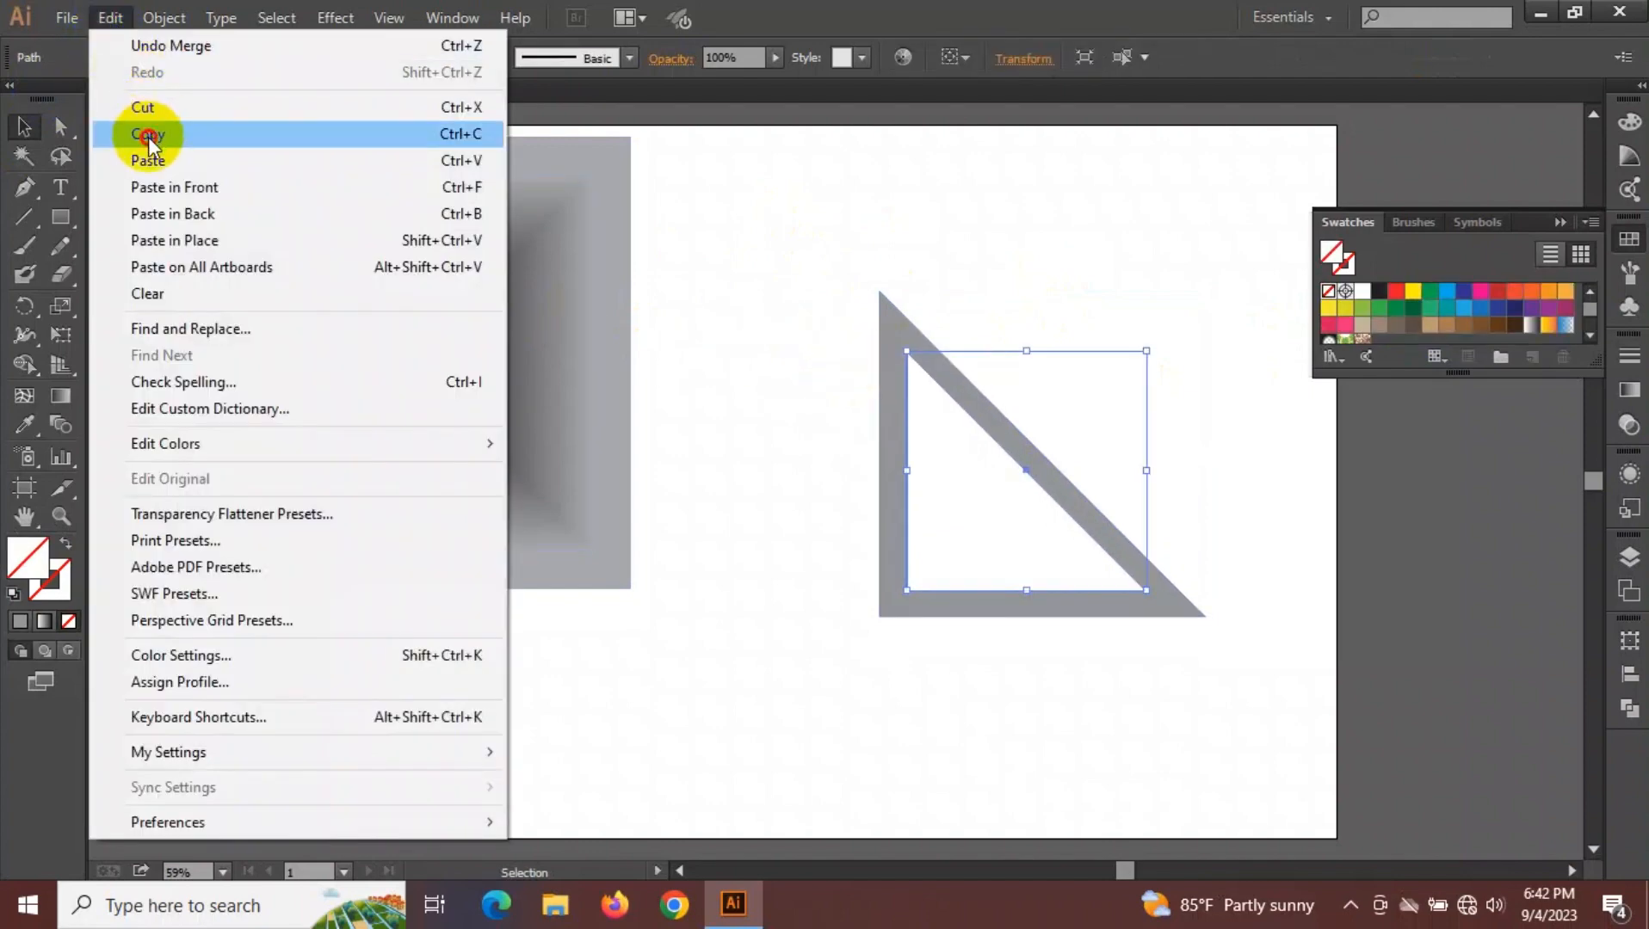
left_click(148, 137)
left_click(110, 18)
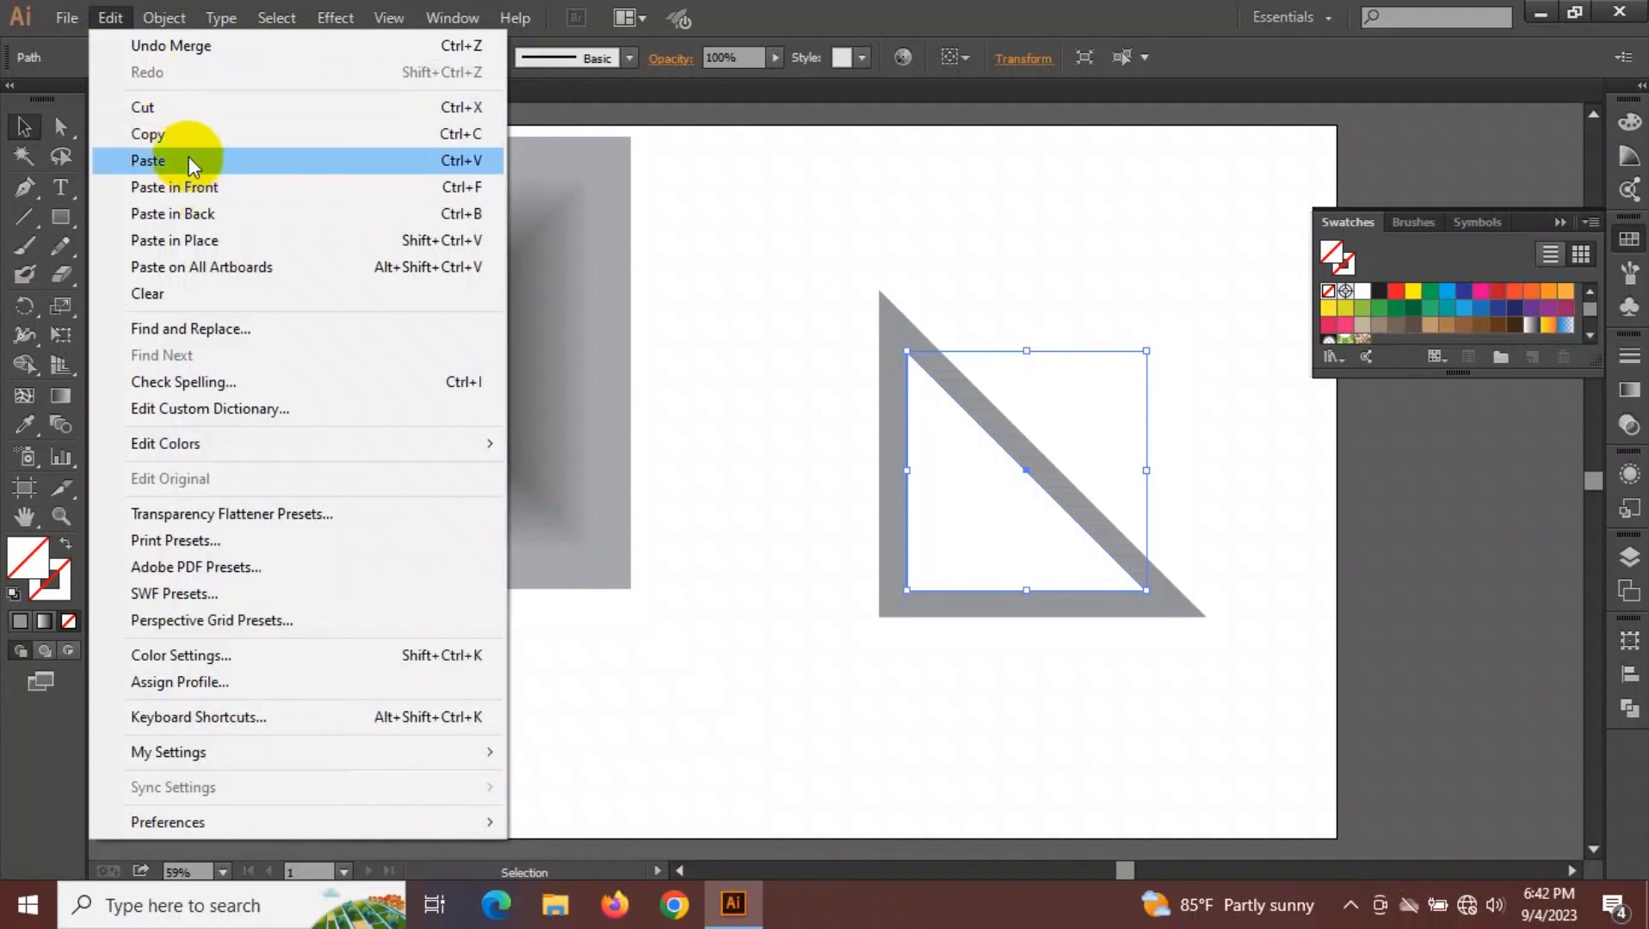
left_click(192, 188)
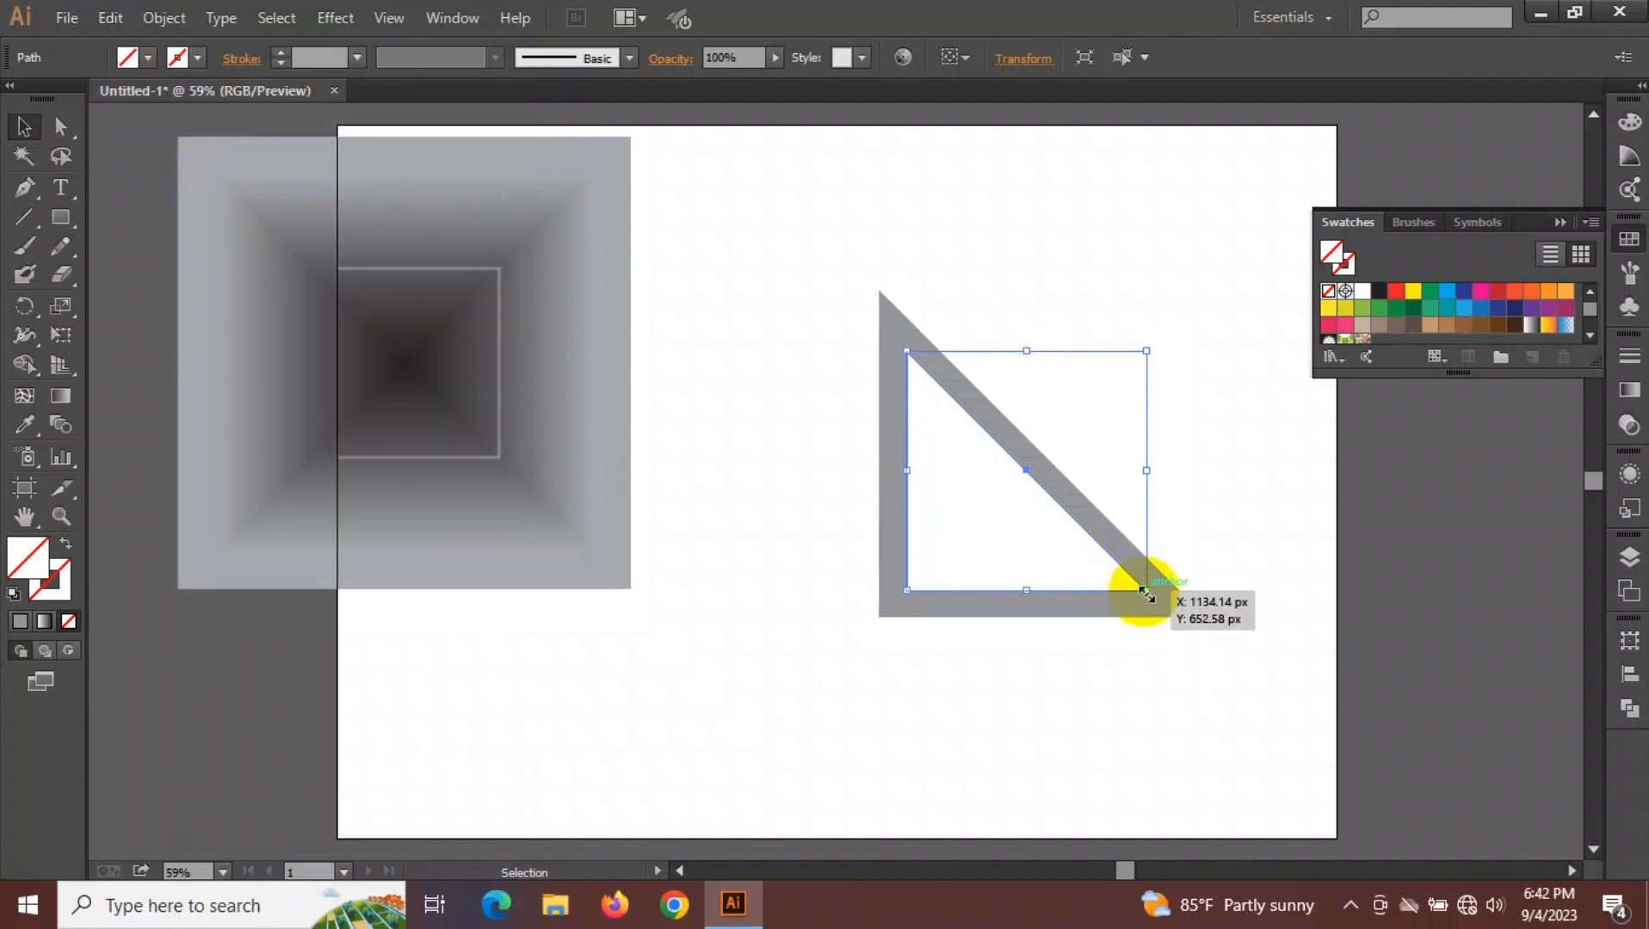
left_click_drag(1147, 594, 1056, 556)
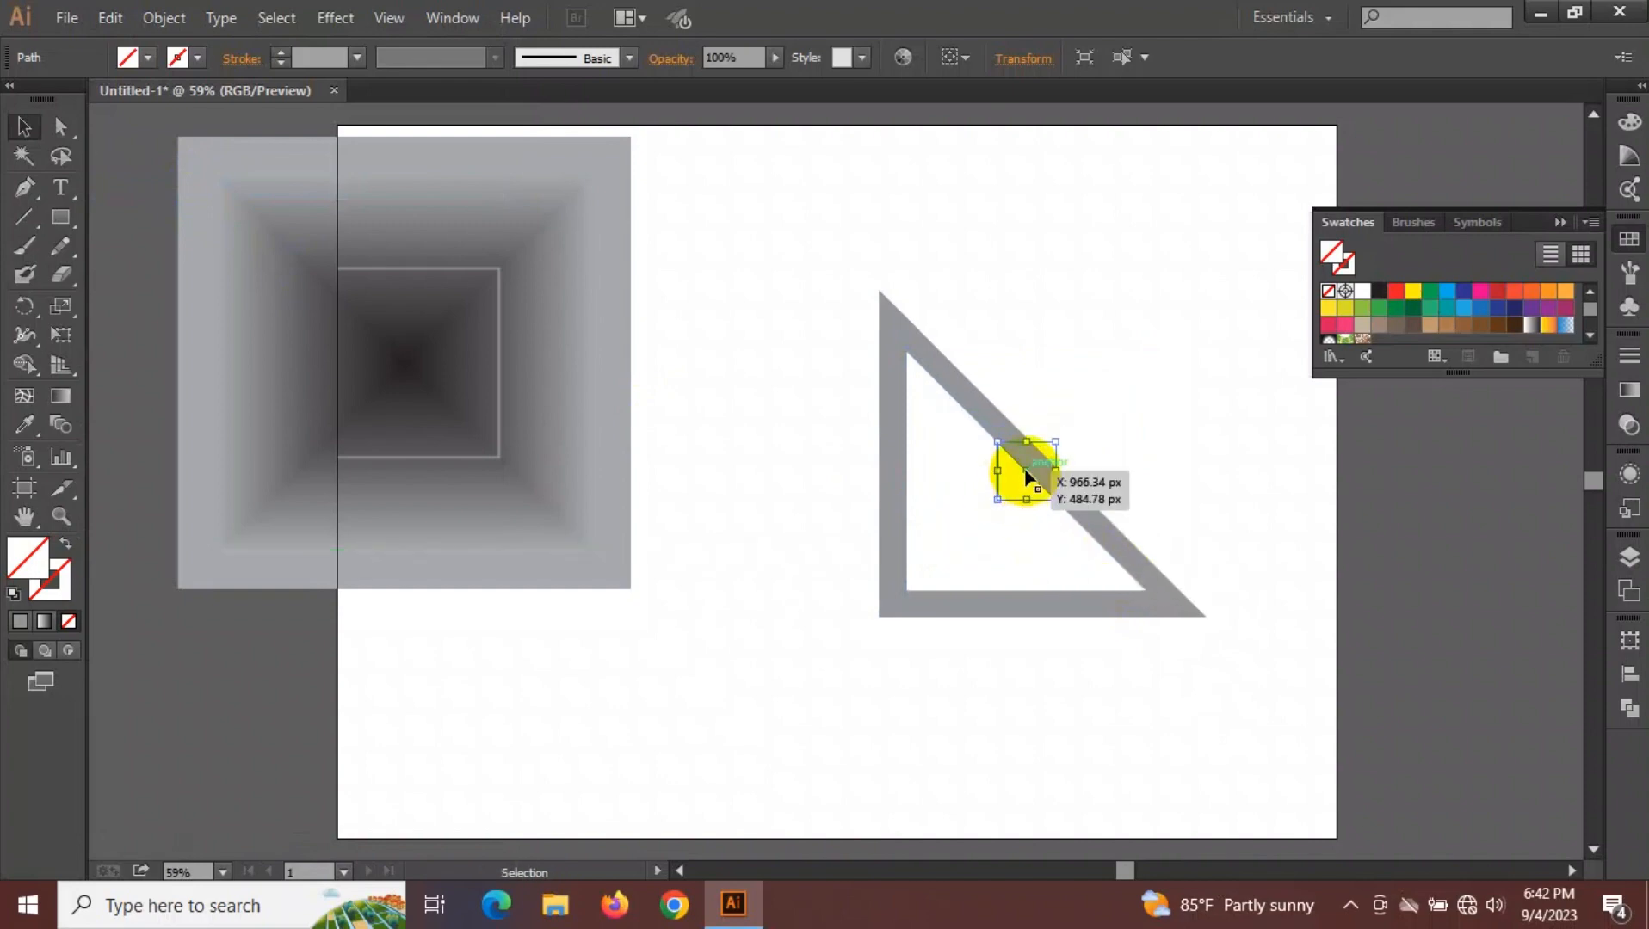
Move the small triangle into the middle of the gray frame's opening and fill it with black.
left_click_drag(1020, 486, 988, 498)
left_click(1227, 508)
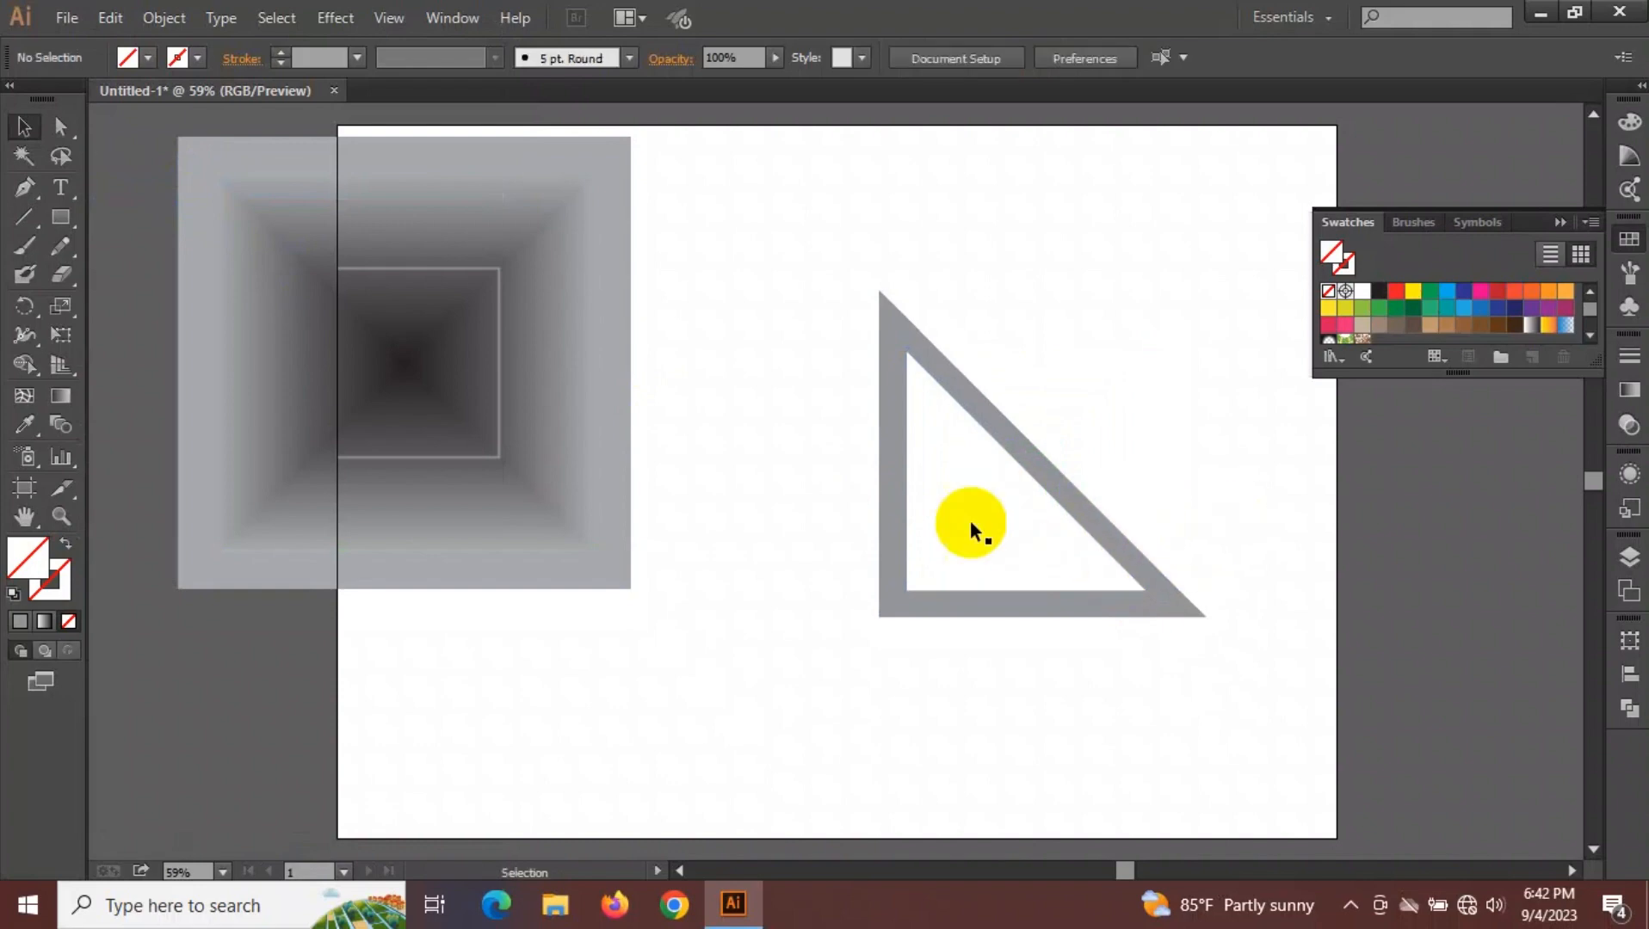
left_click(994, 506)
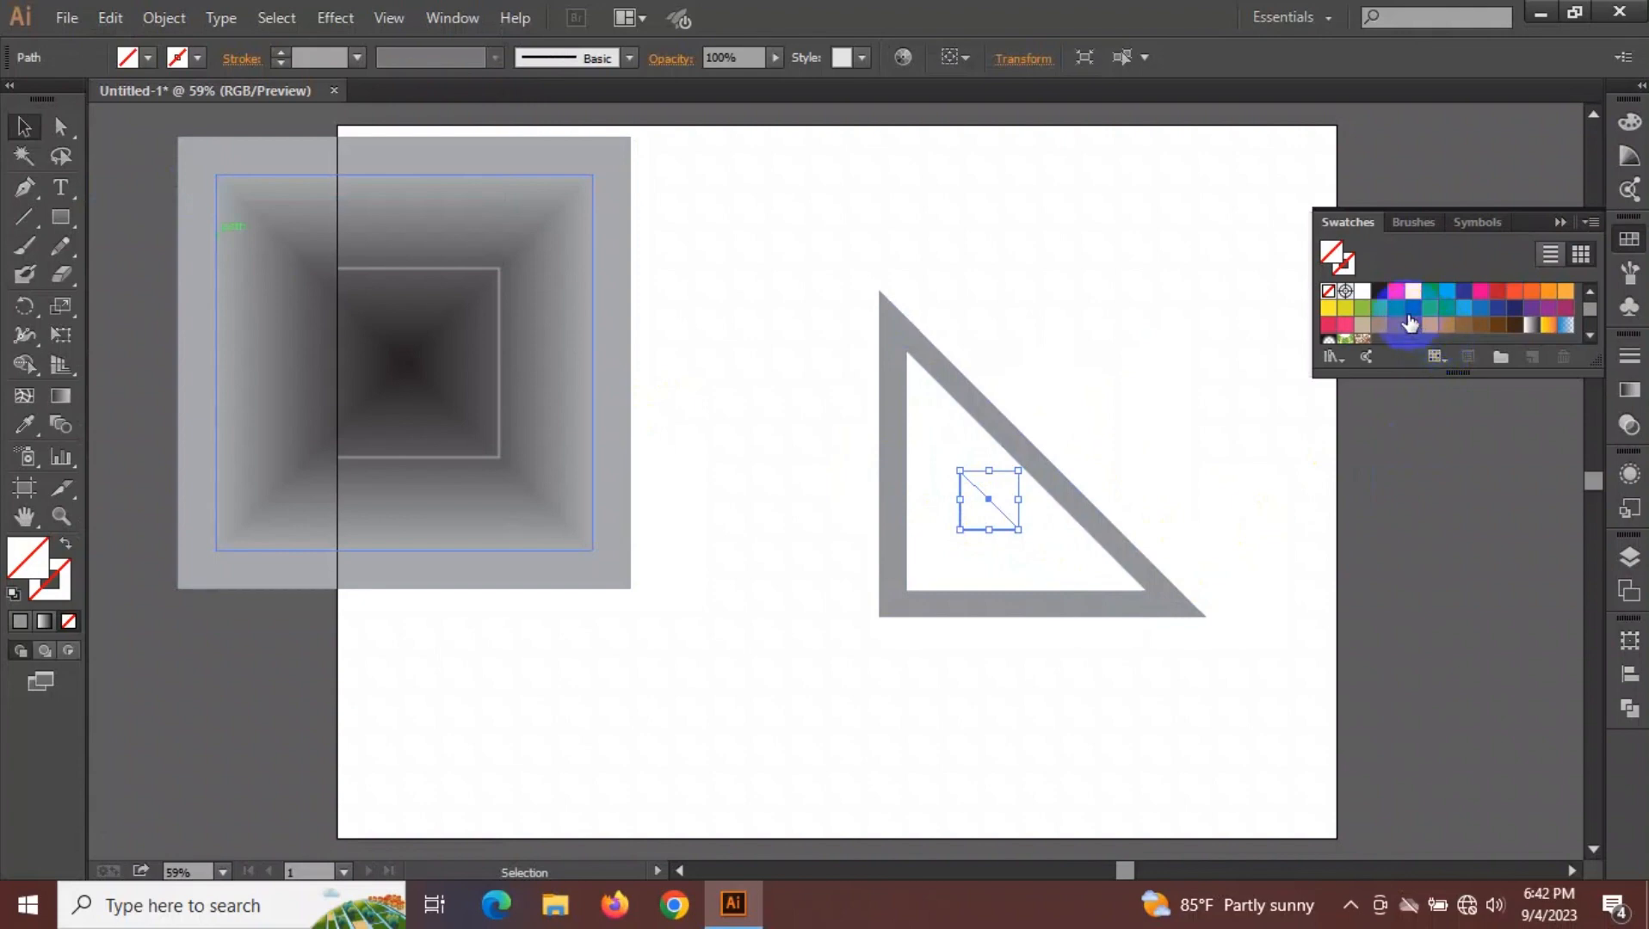
left_click(1379, 291)
left_click(1234, 447)
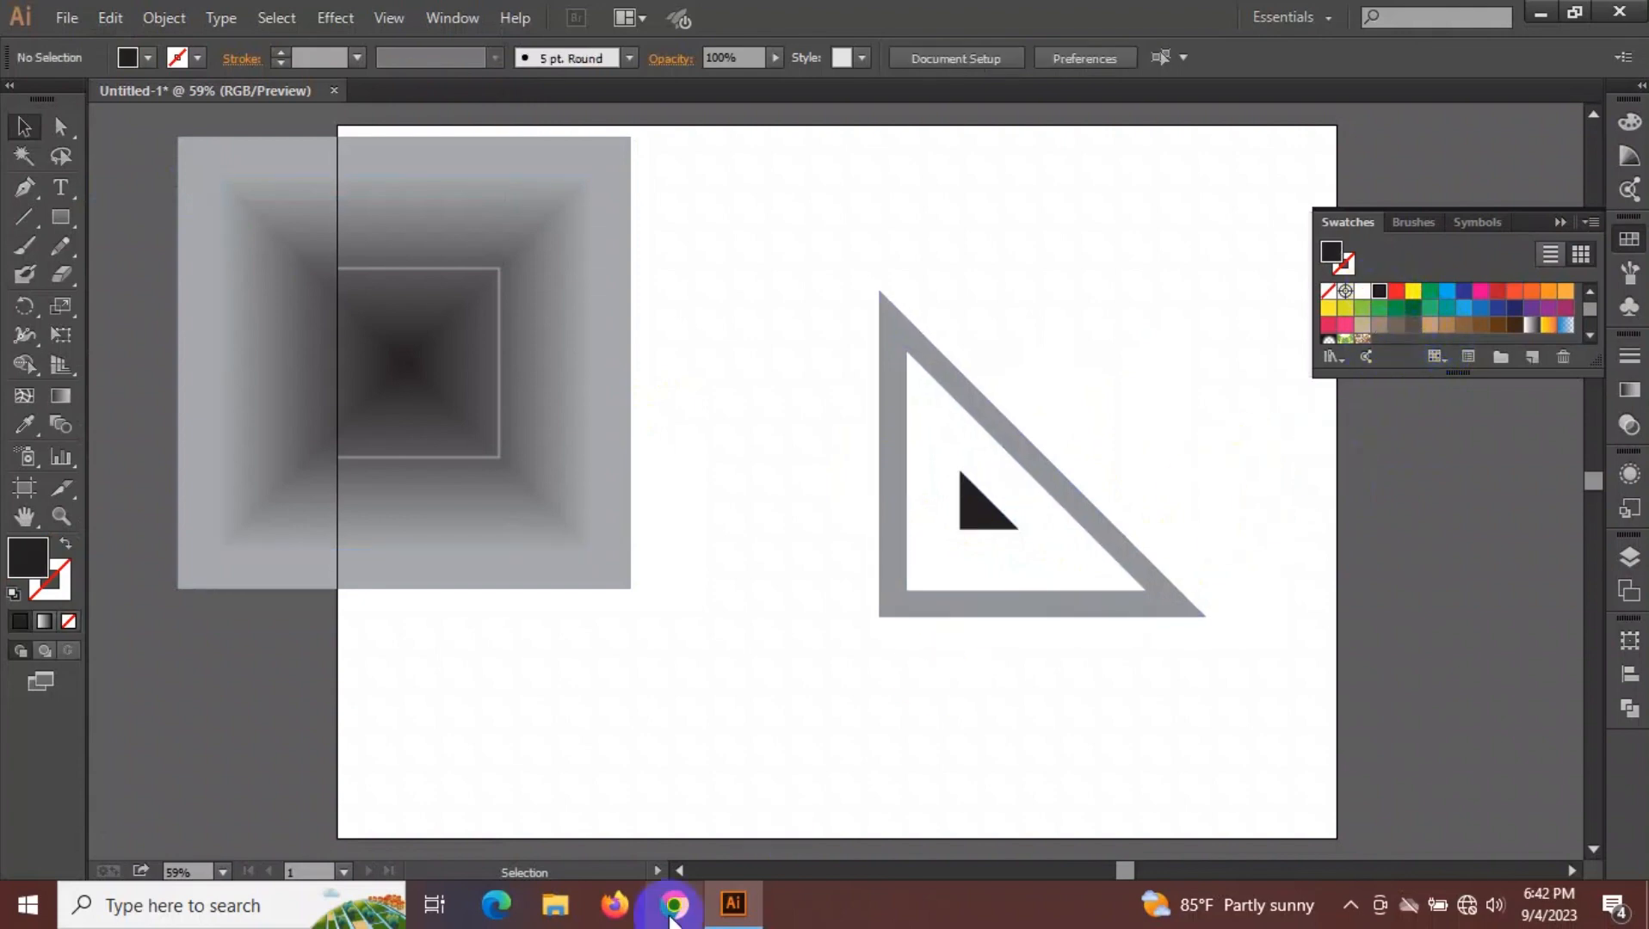
Group the gray triangular frame with the inner triangle outline and bring the group to the front.
left_click_drag(869, 412, 892, 472)
right_click(838, 467)
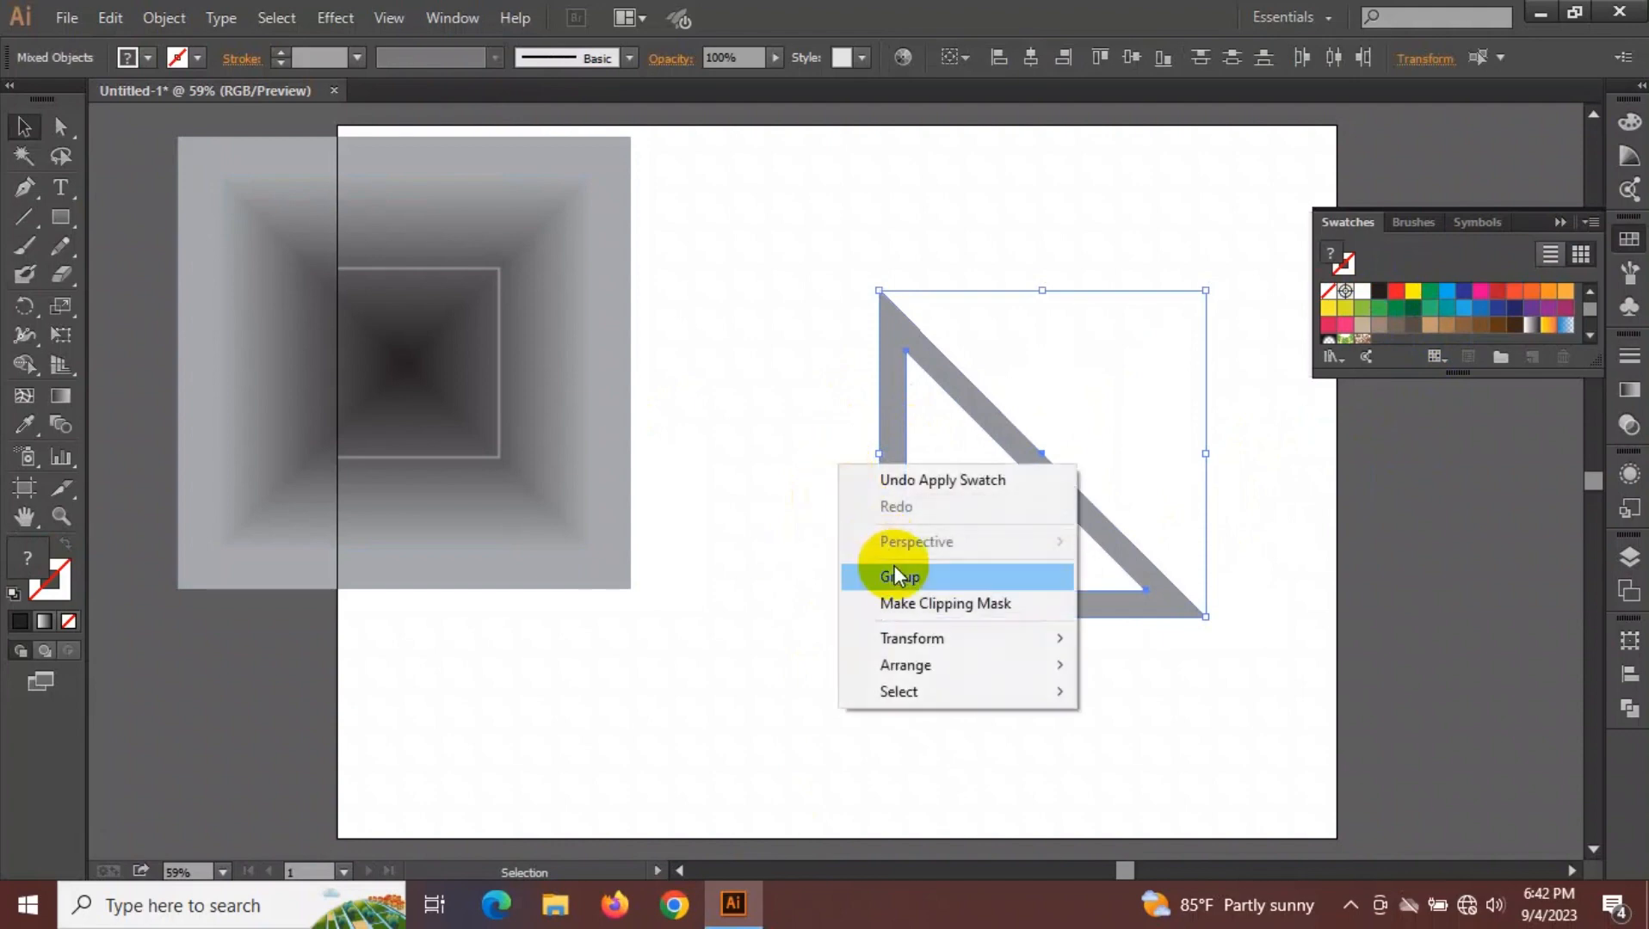
left_click(895, 573)
right_click(835, 434)
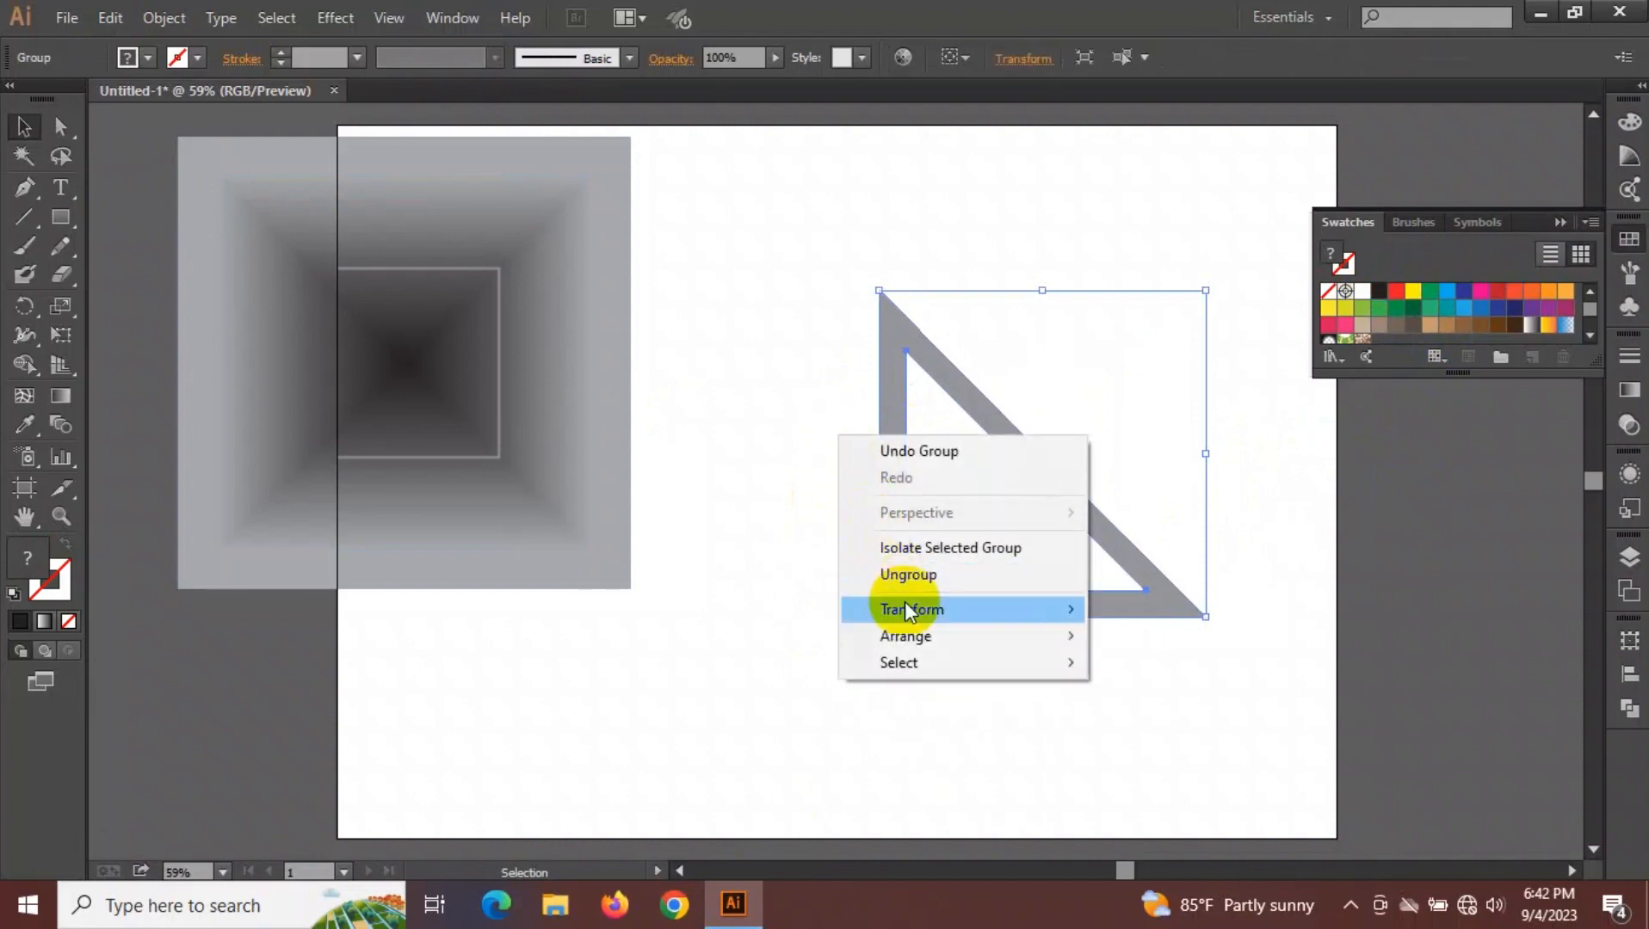
mouse_move(918, 628)
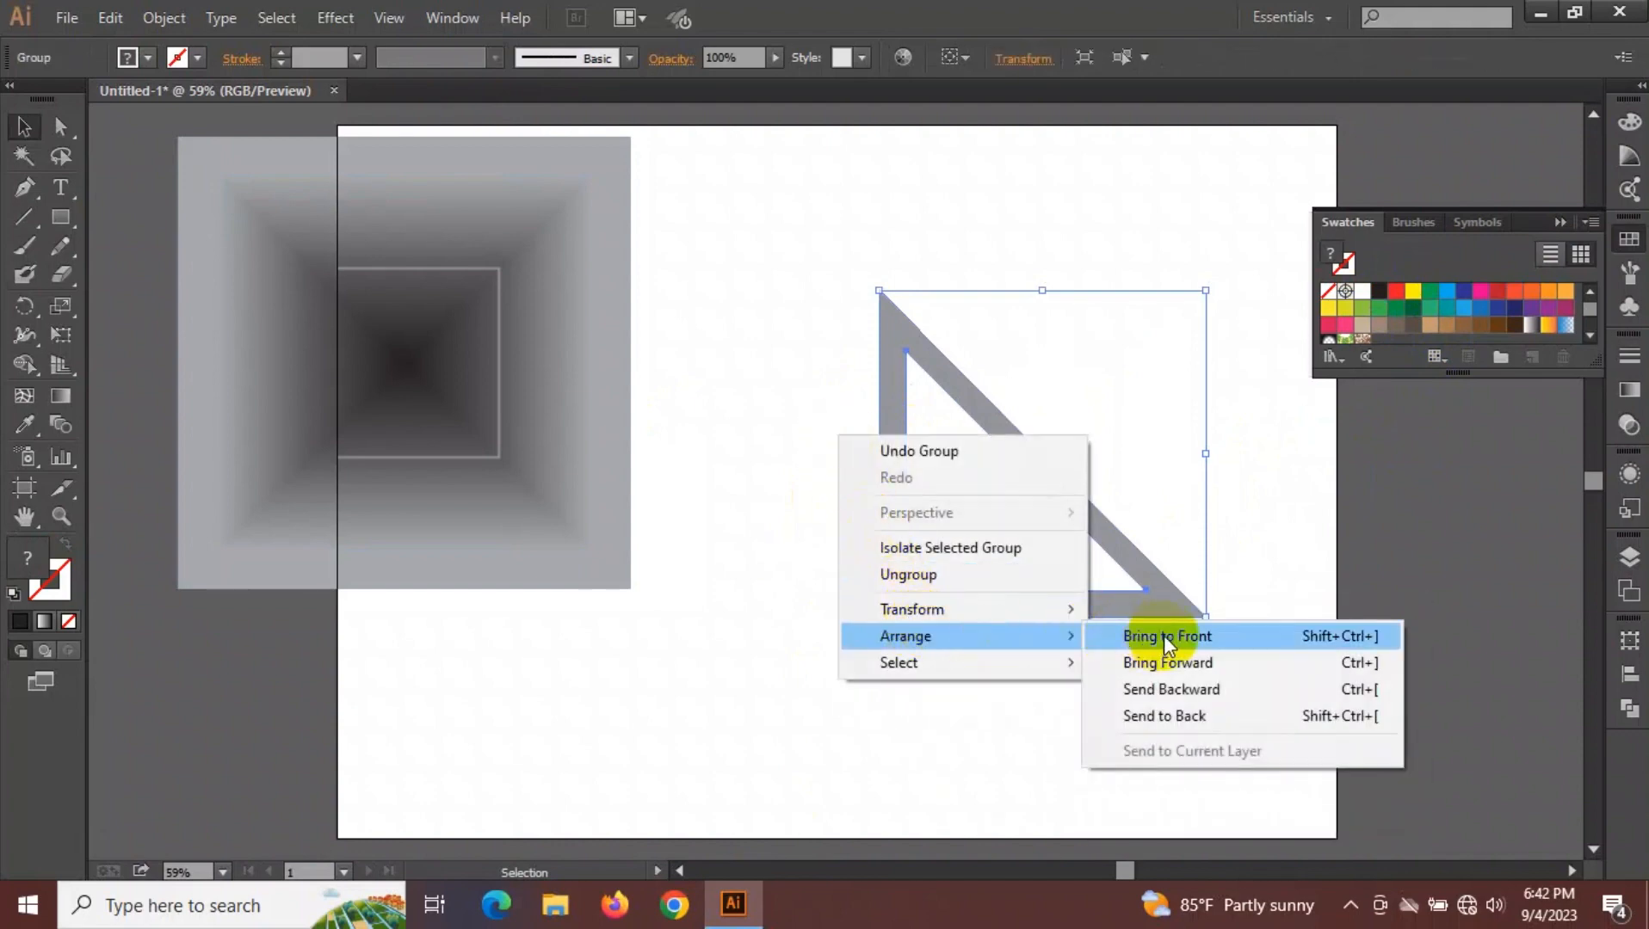
left_click(1163, 635)
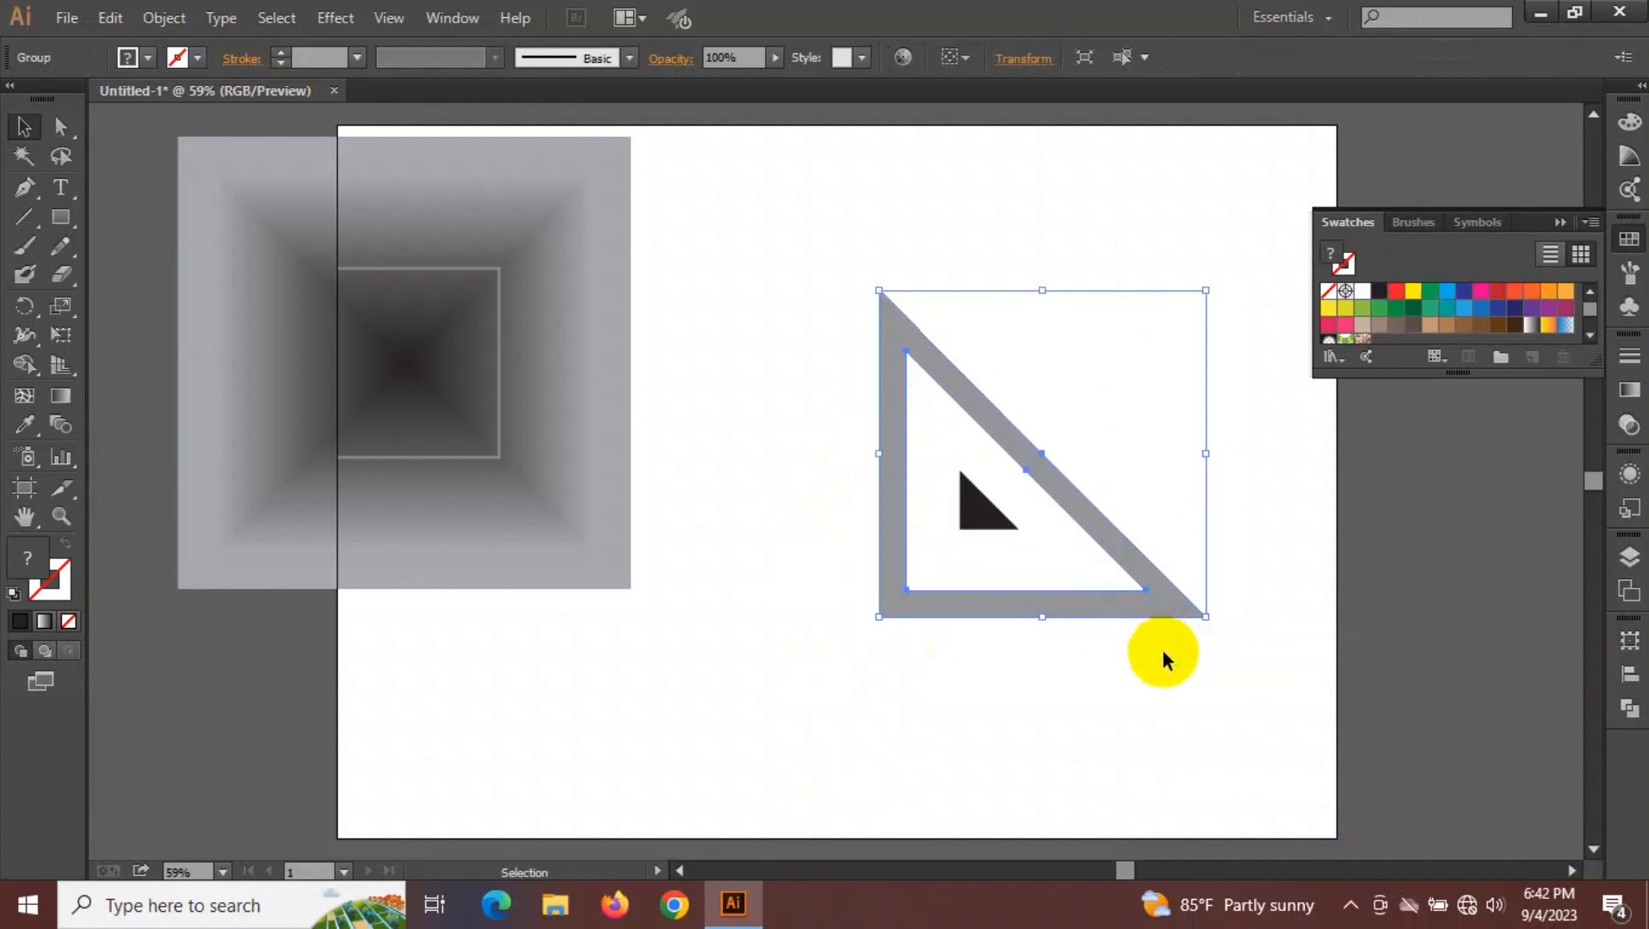
Make a blend between the gray triangle group and the small black triangle.
left_click(1168, 703)
left_click_drag(765, 263, 1117, 647)
left_click(493, 264, "shift")
left_click(165, 17)
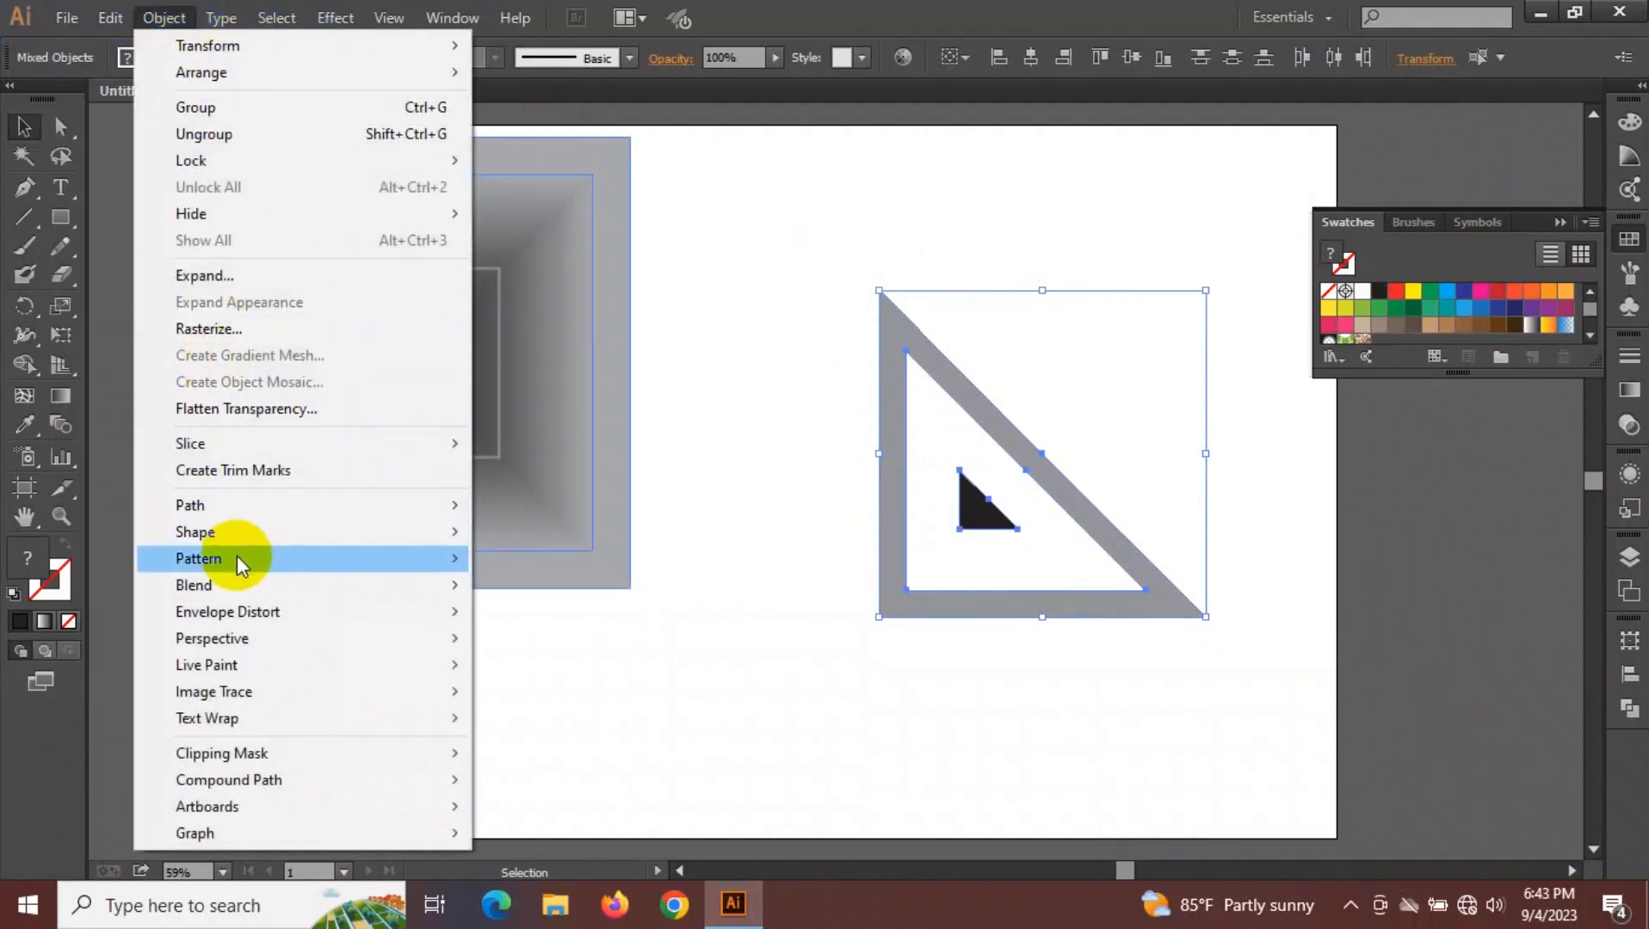
mouse_move(239, 590)
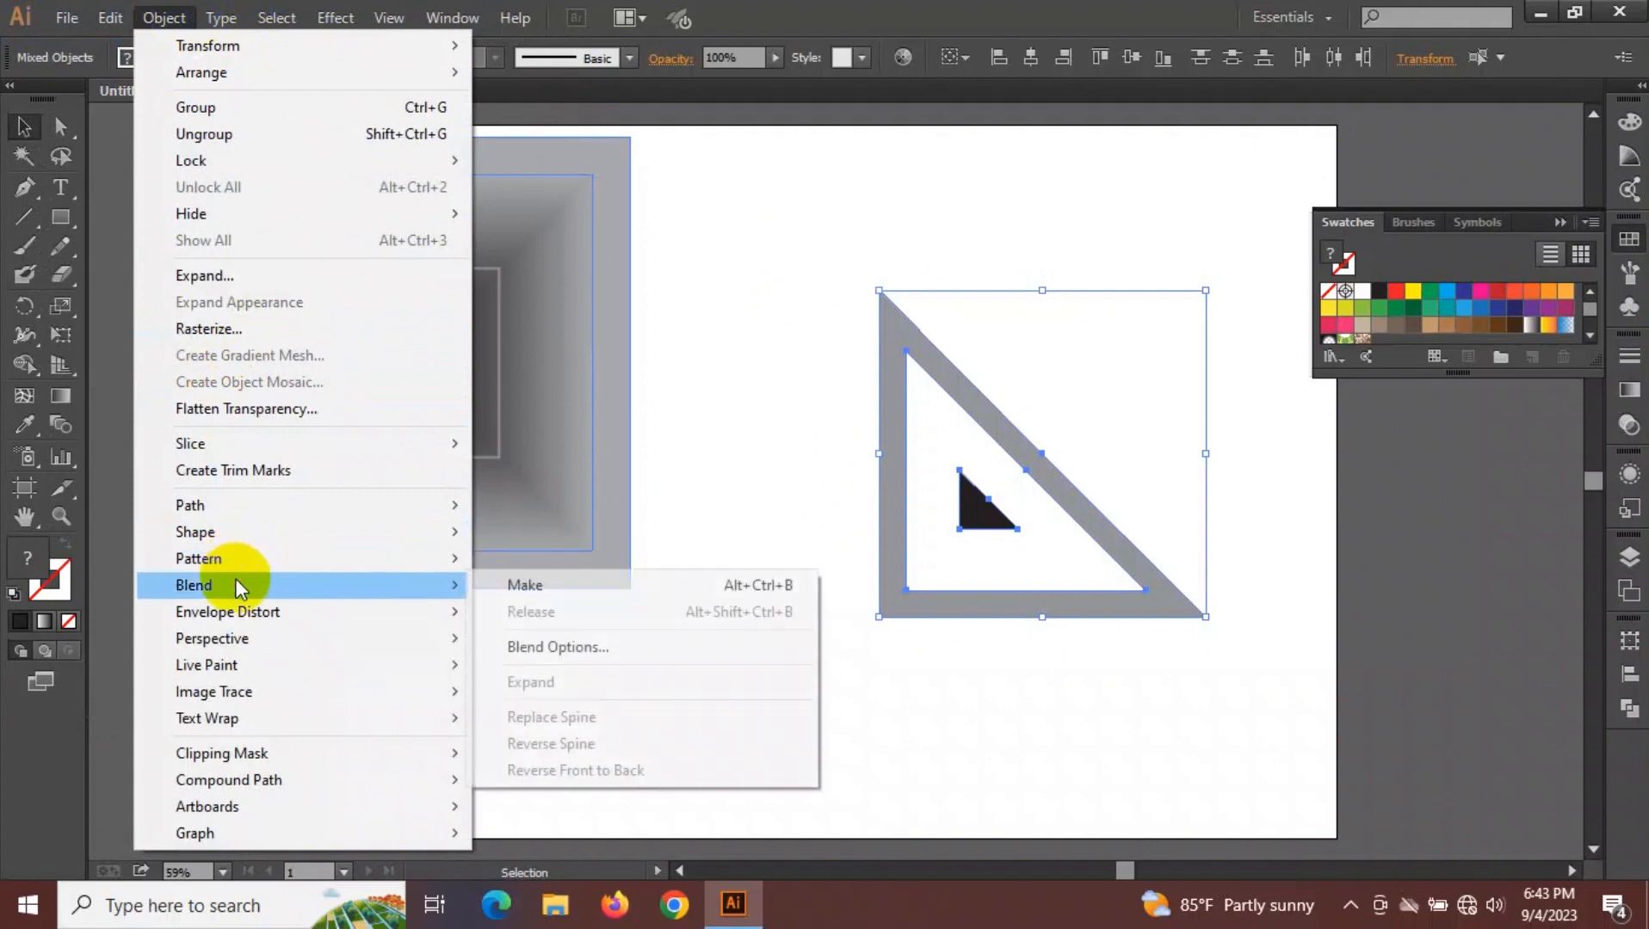
left_click(580, 591)
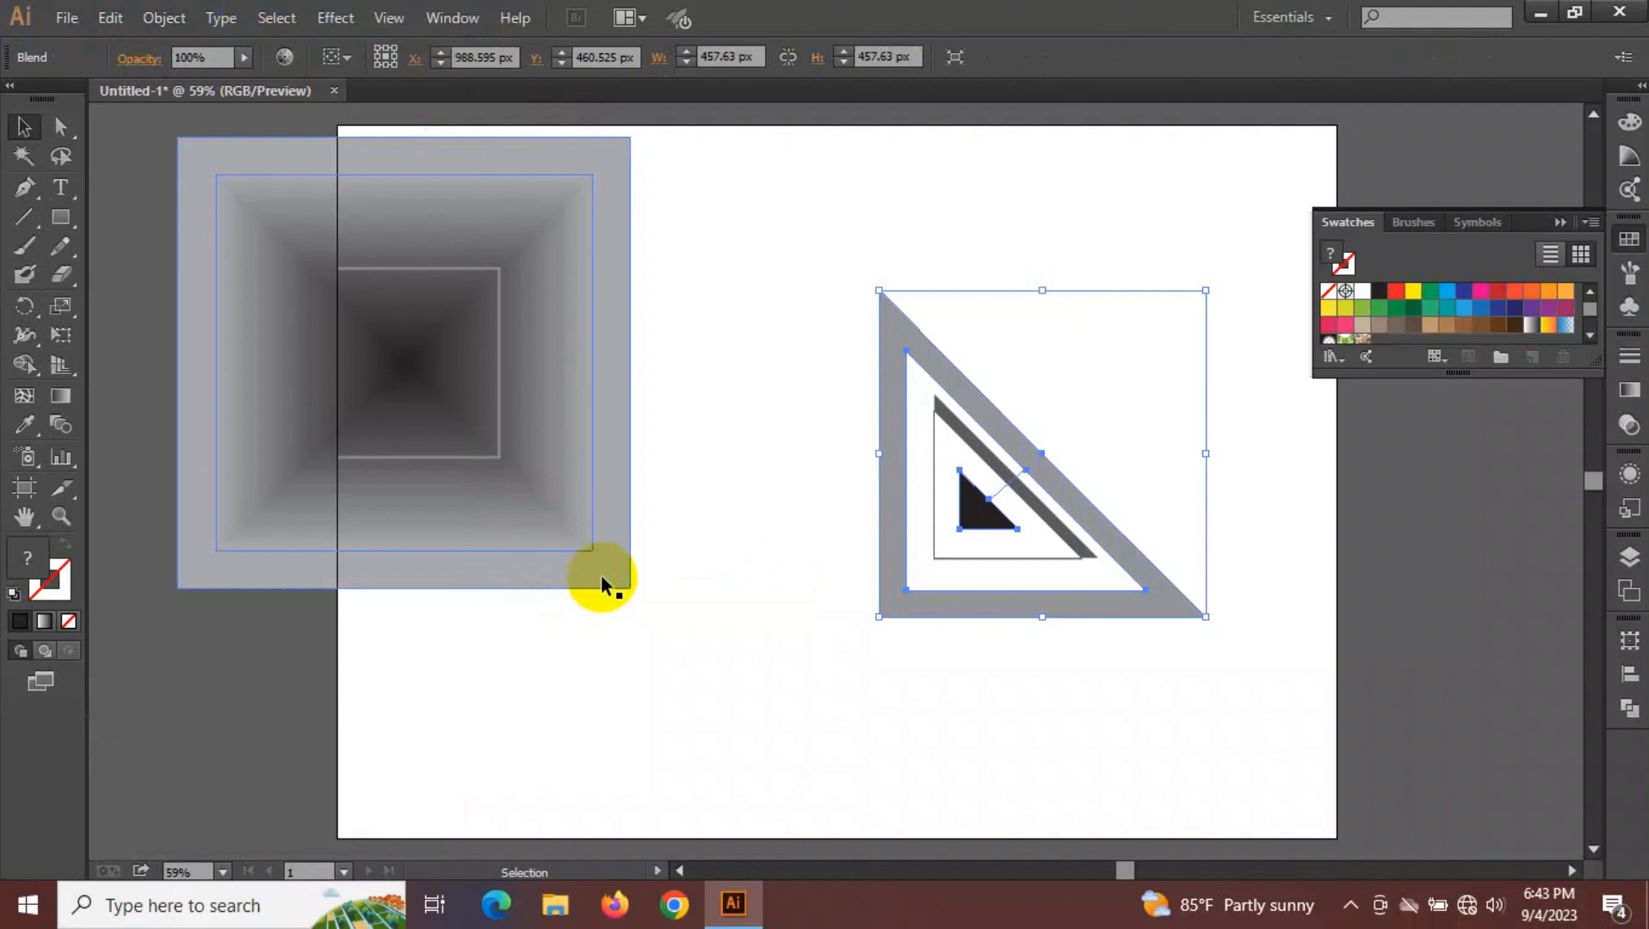
Set the triangle blend's spacing to a Specified Distance of 1 px with the preview on.
left_click(152, 23)
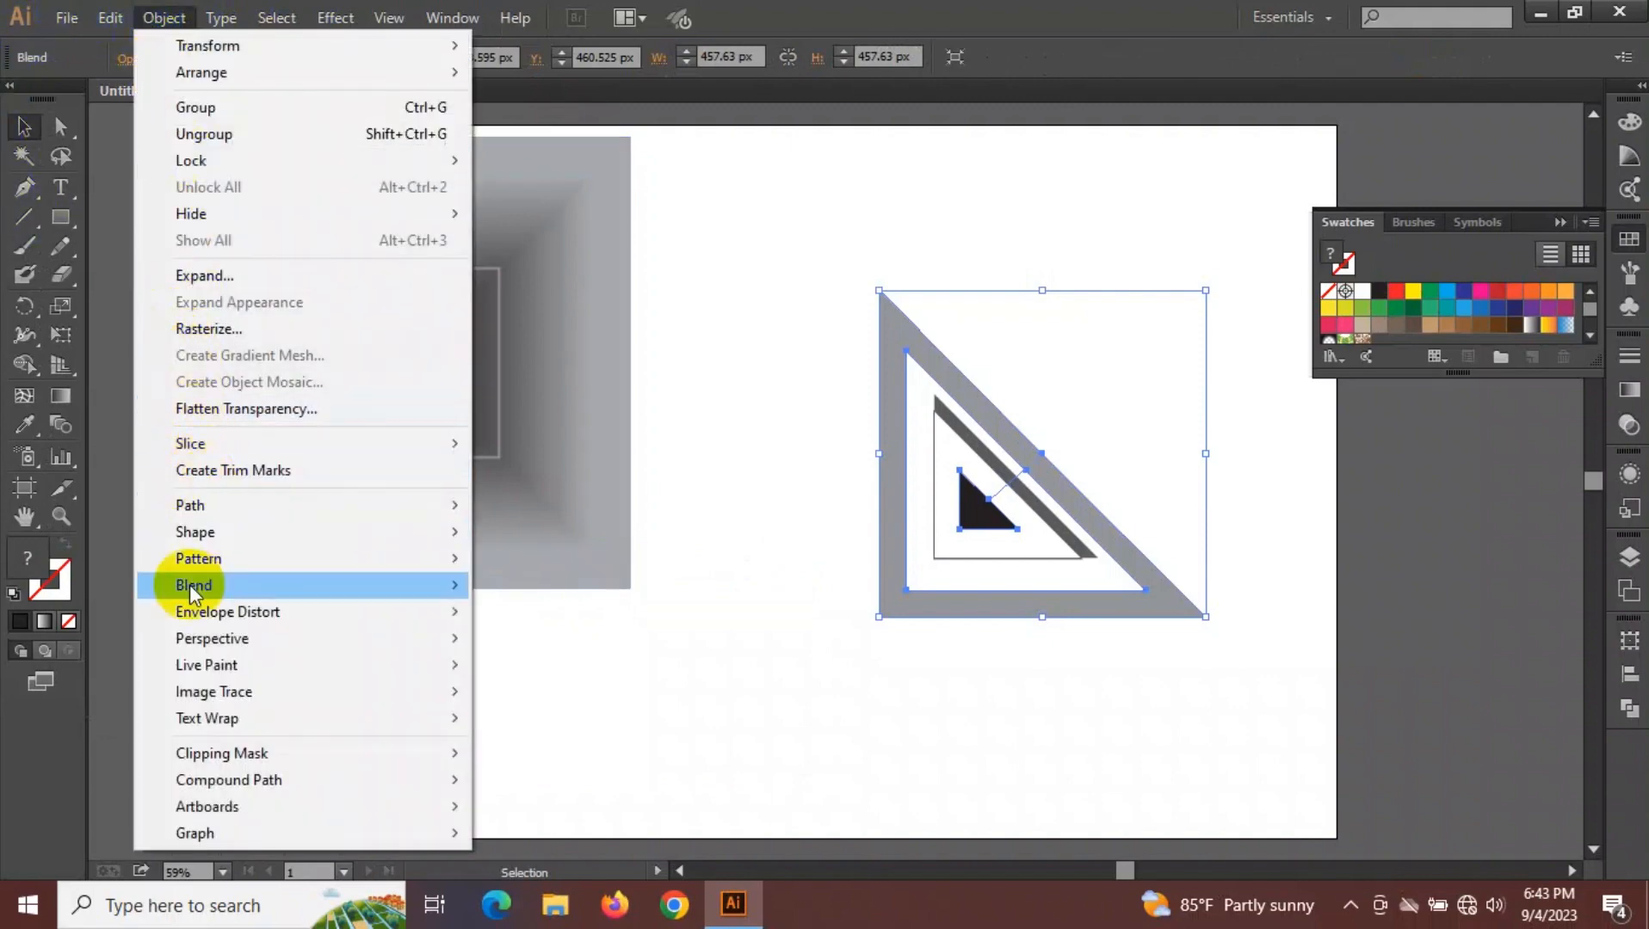
mouse_move(192, 594)
left_click(636, 650)
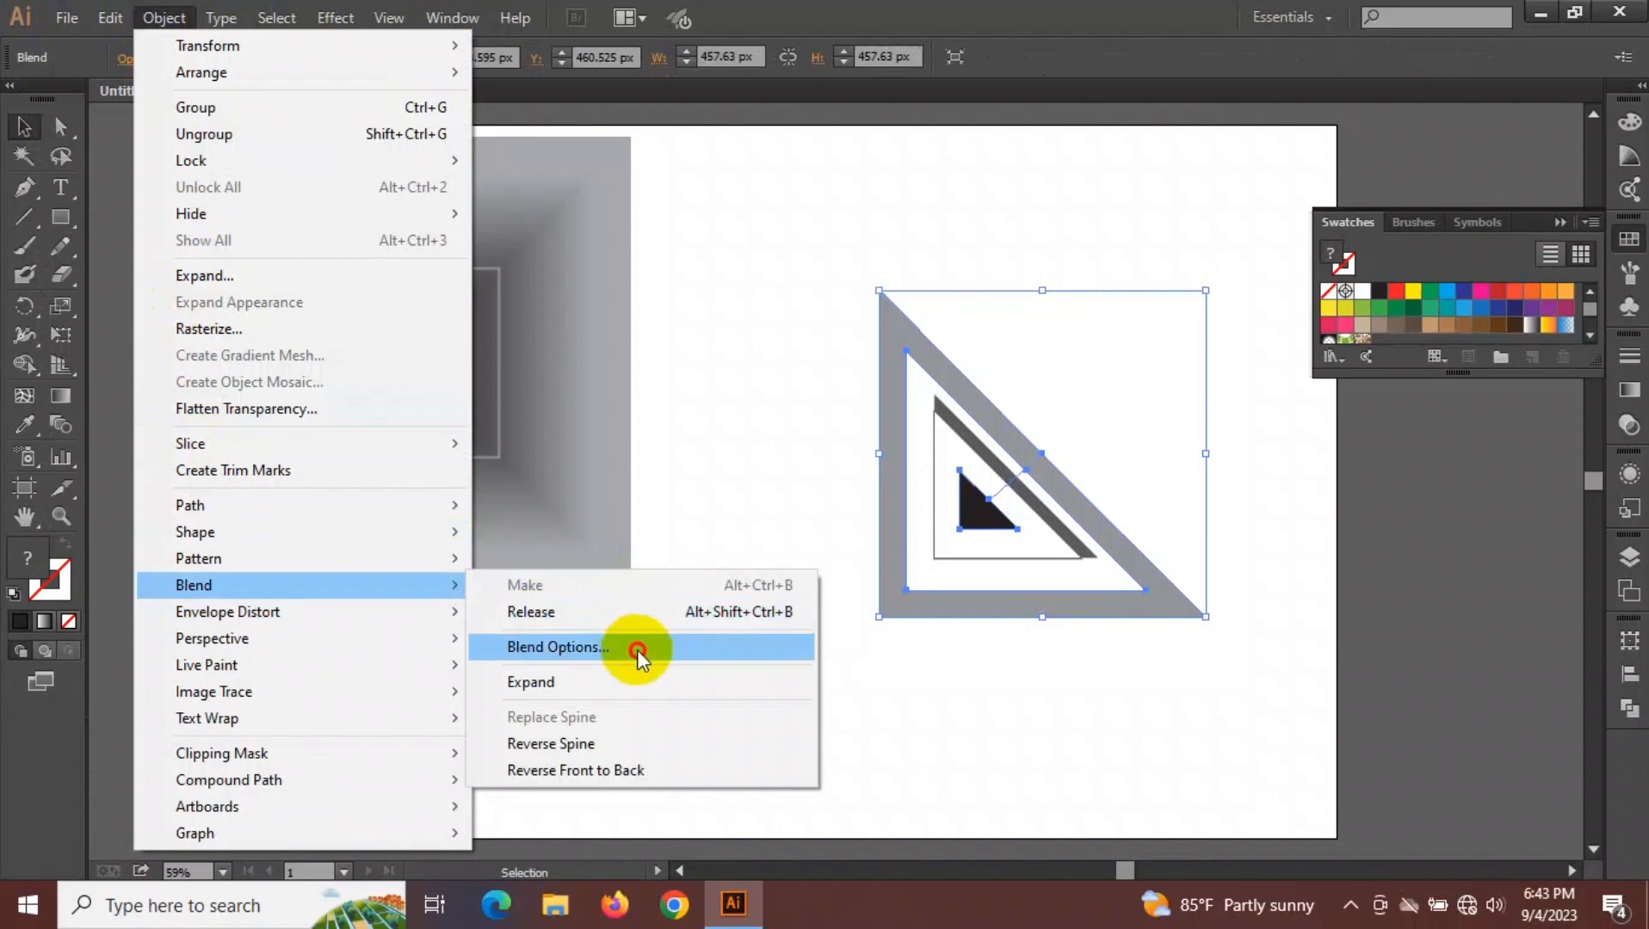
left_click(170, 527)
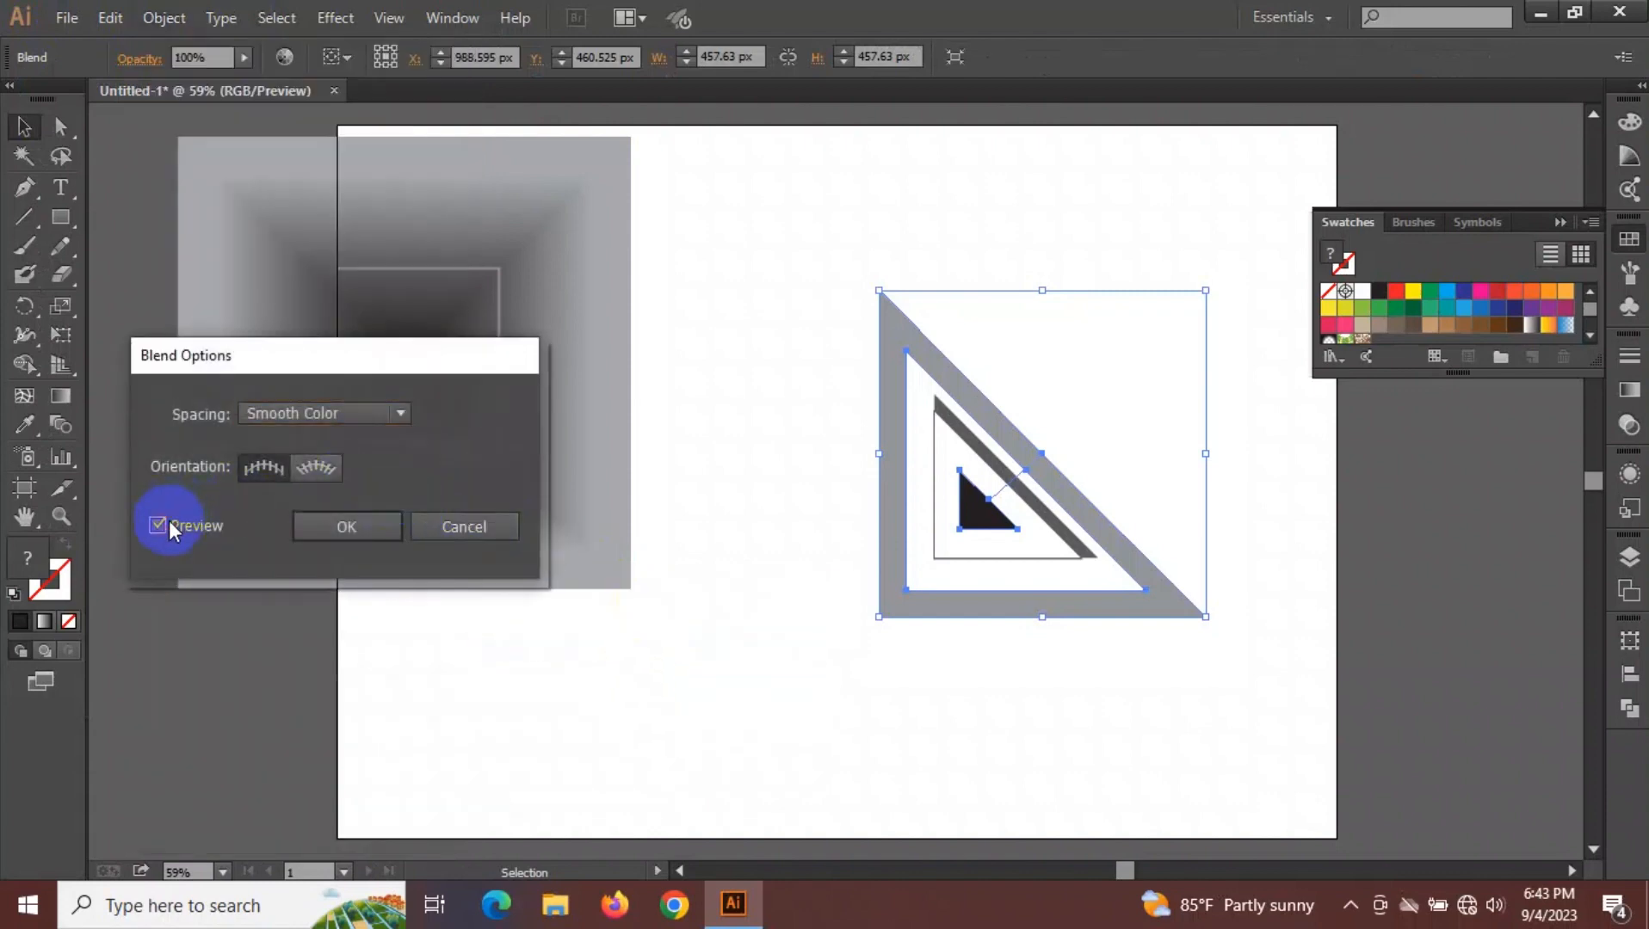
left_click(401, 412)
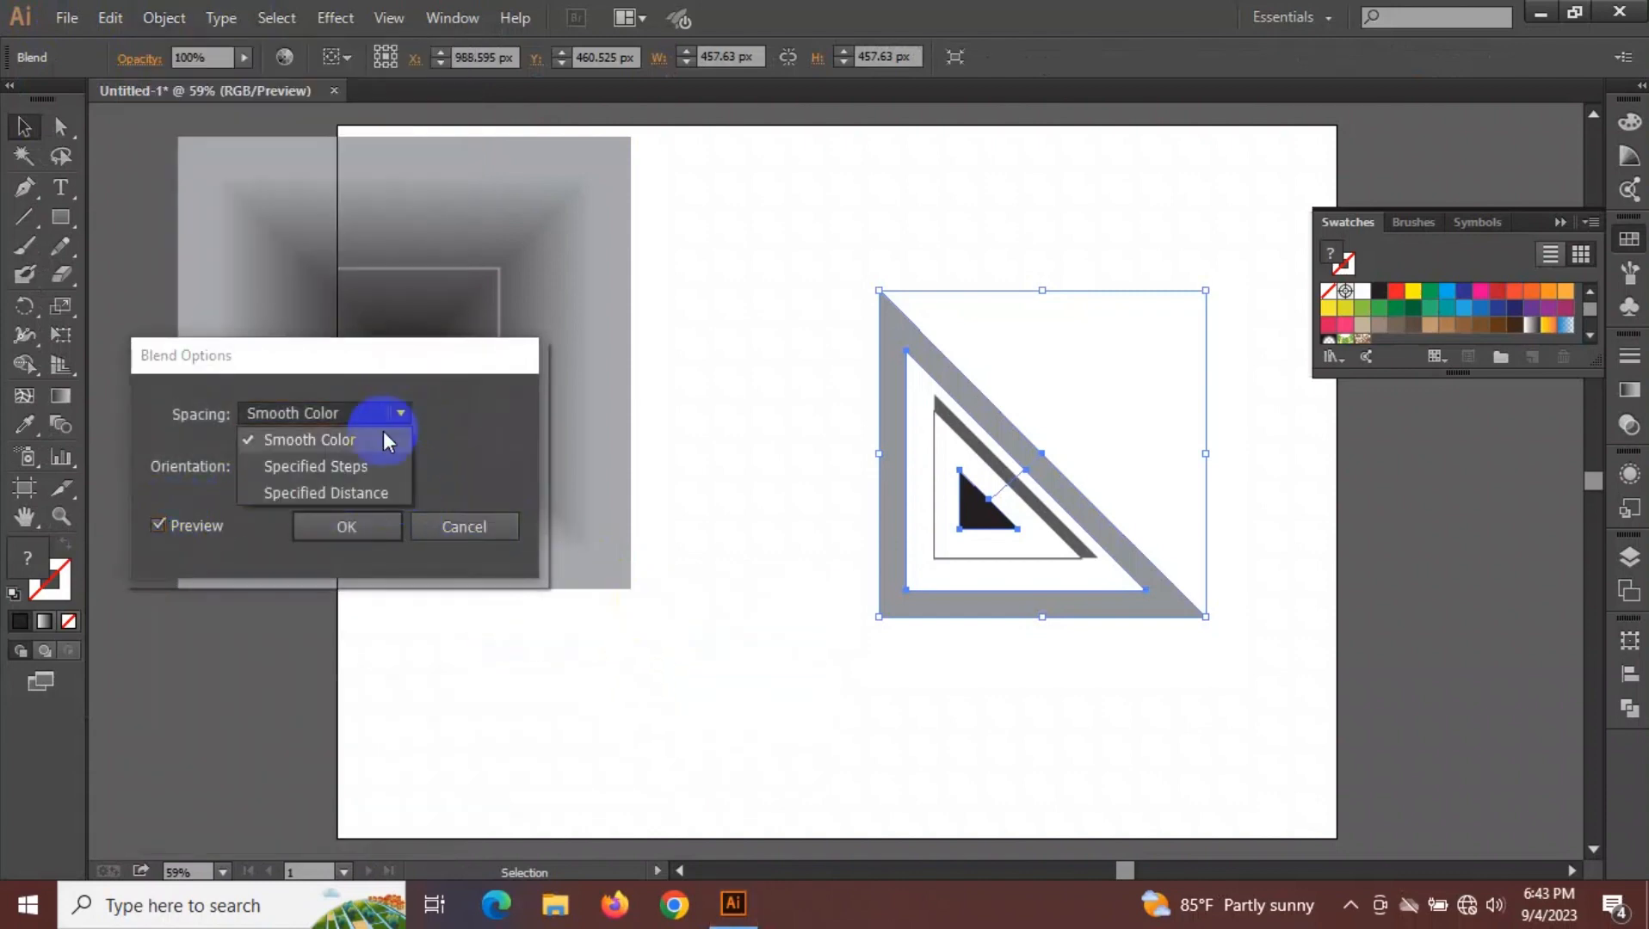
left_click(351, 488)
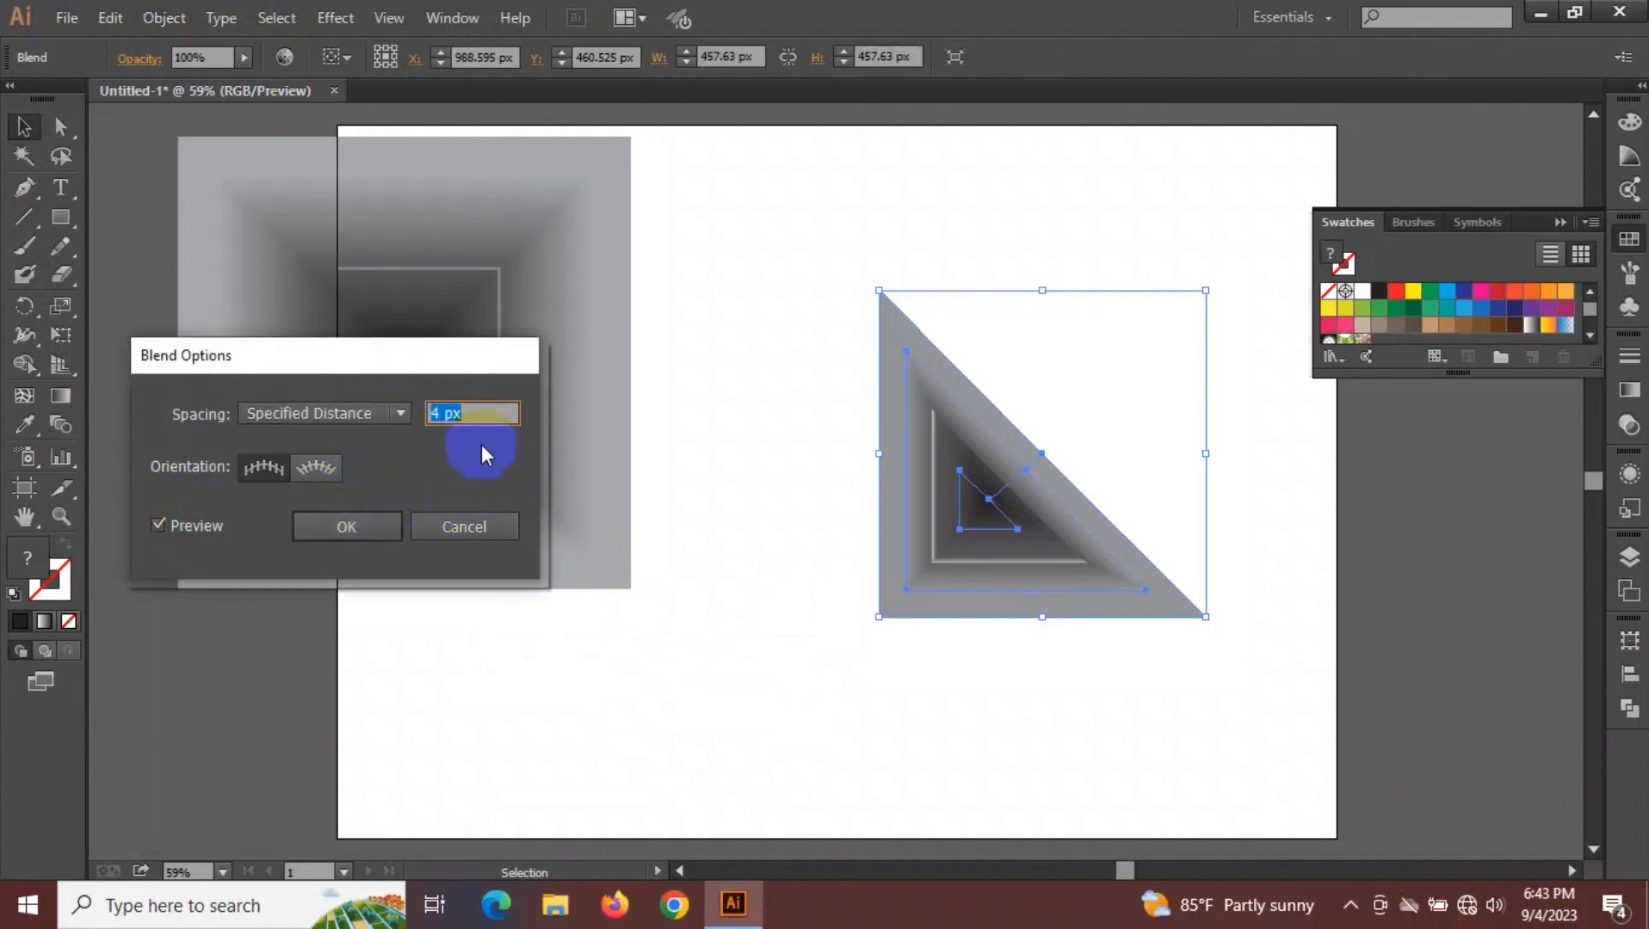
key("Down")
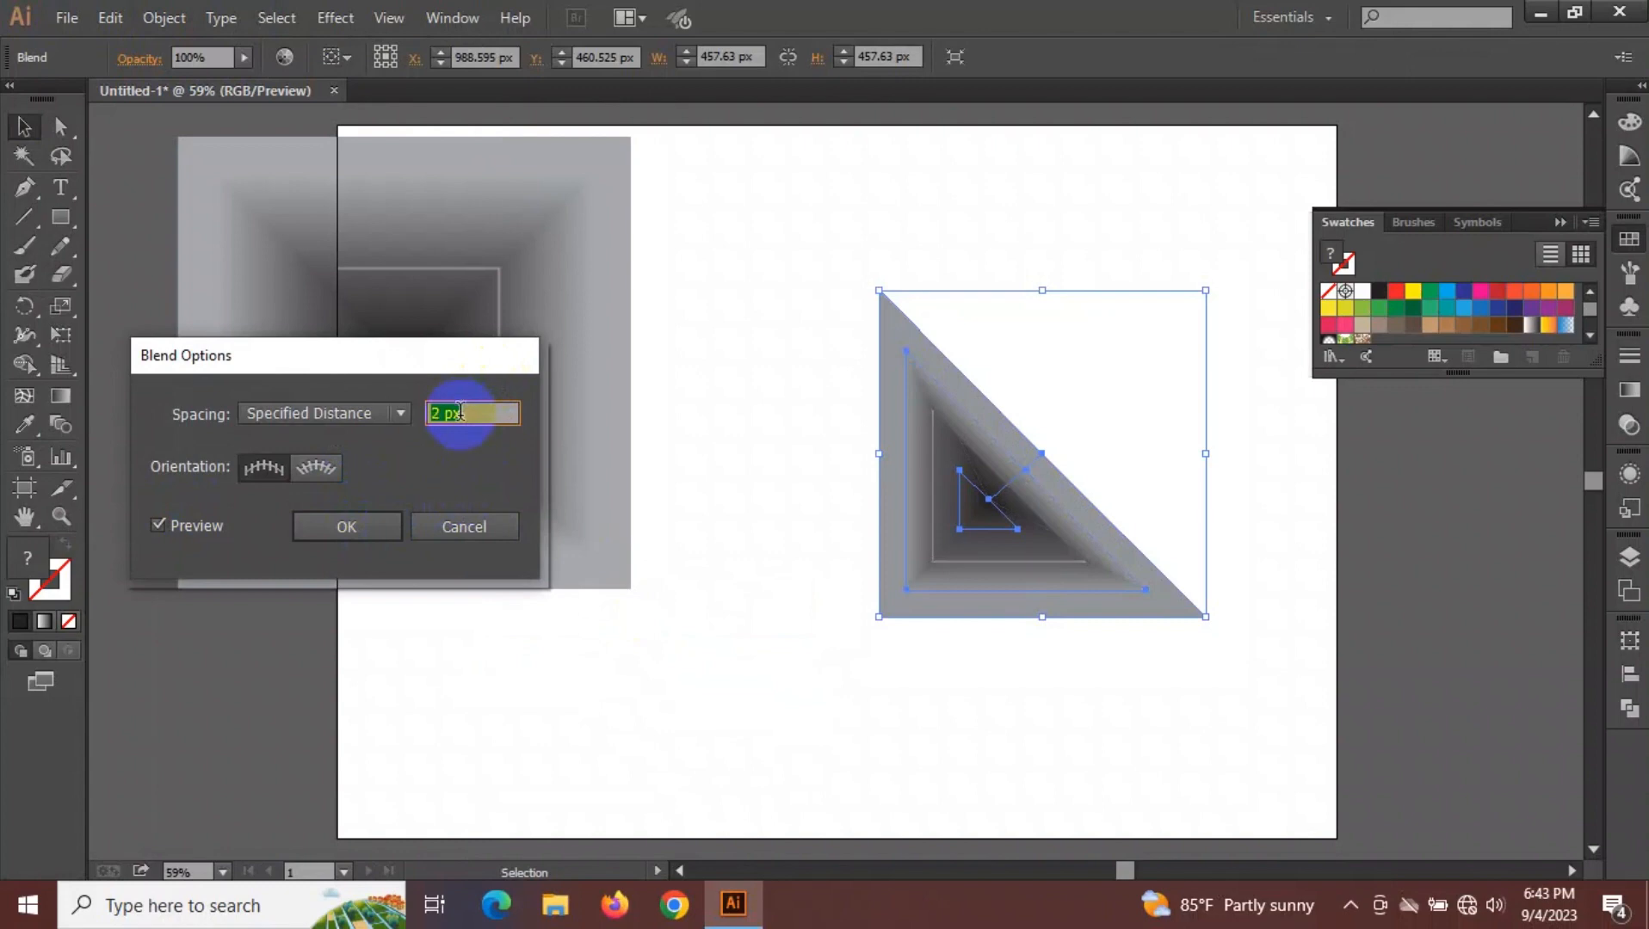
key("Down")
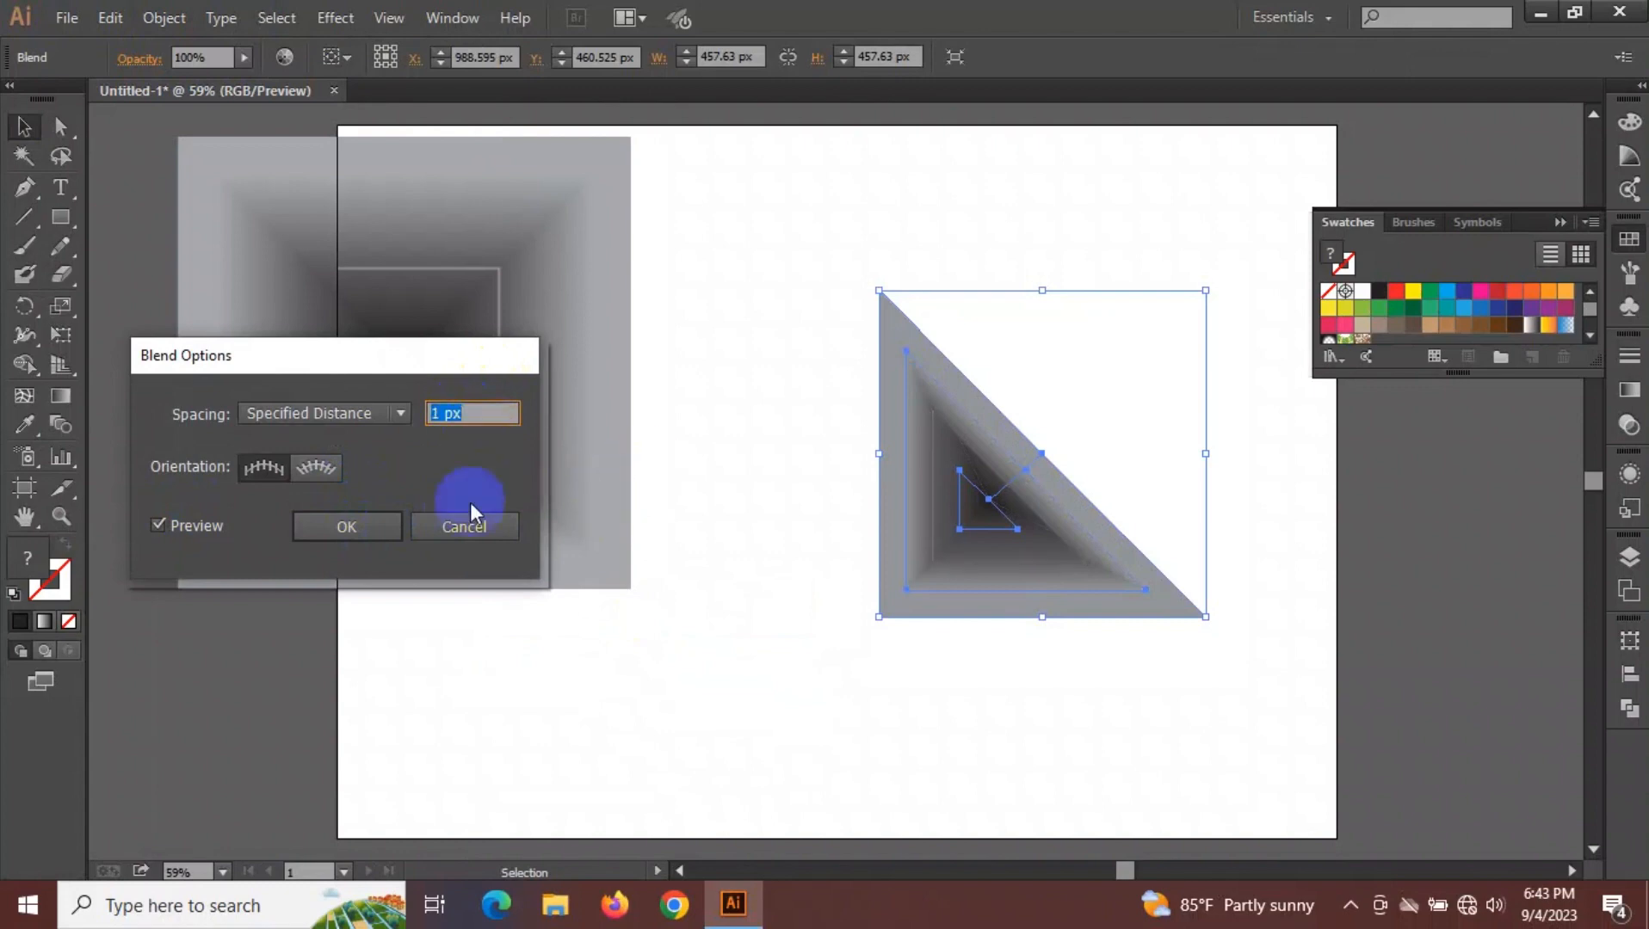
left_click(376, 522)
left_click(723, 508)
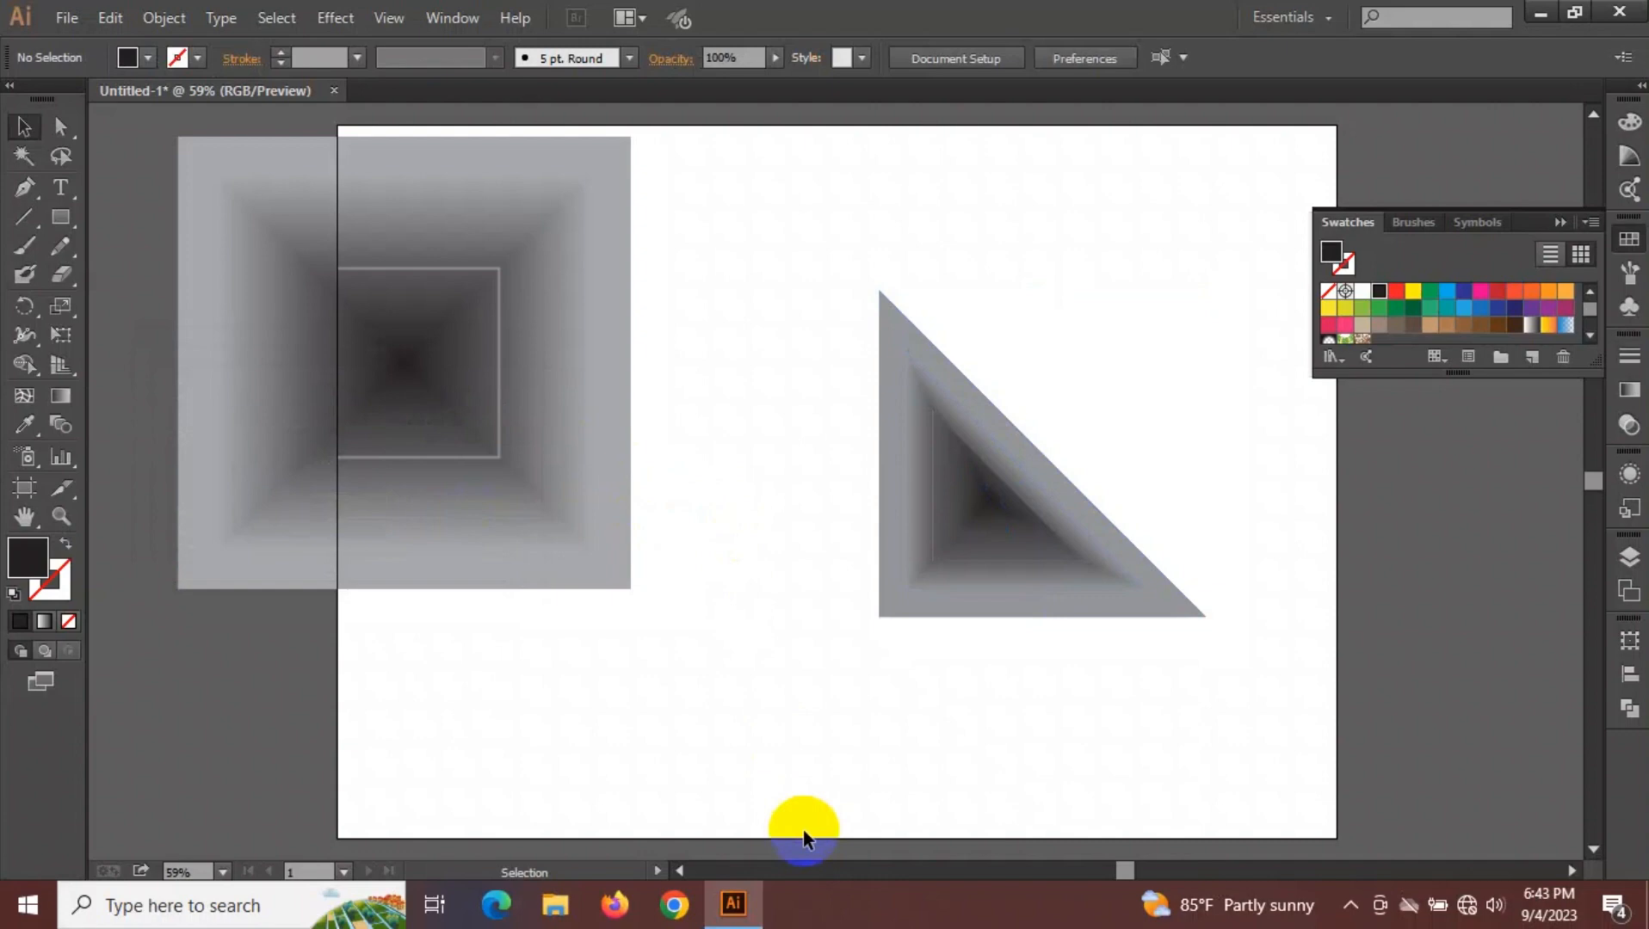
Rotate the blended triangle clockwise by about 135 degrees so its longest side forms a roughly horizontal base.
left_click_drag(816, 312, 1187, 504)
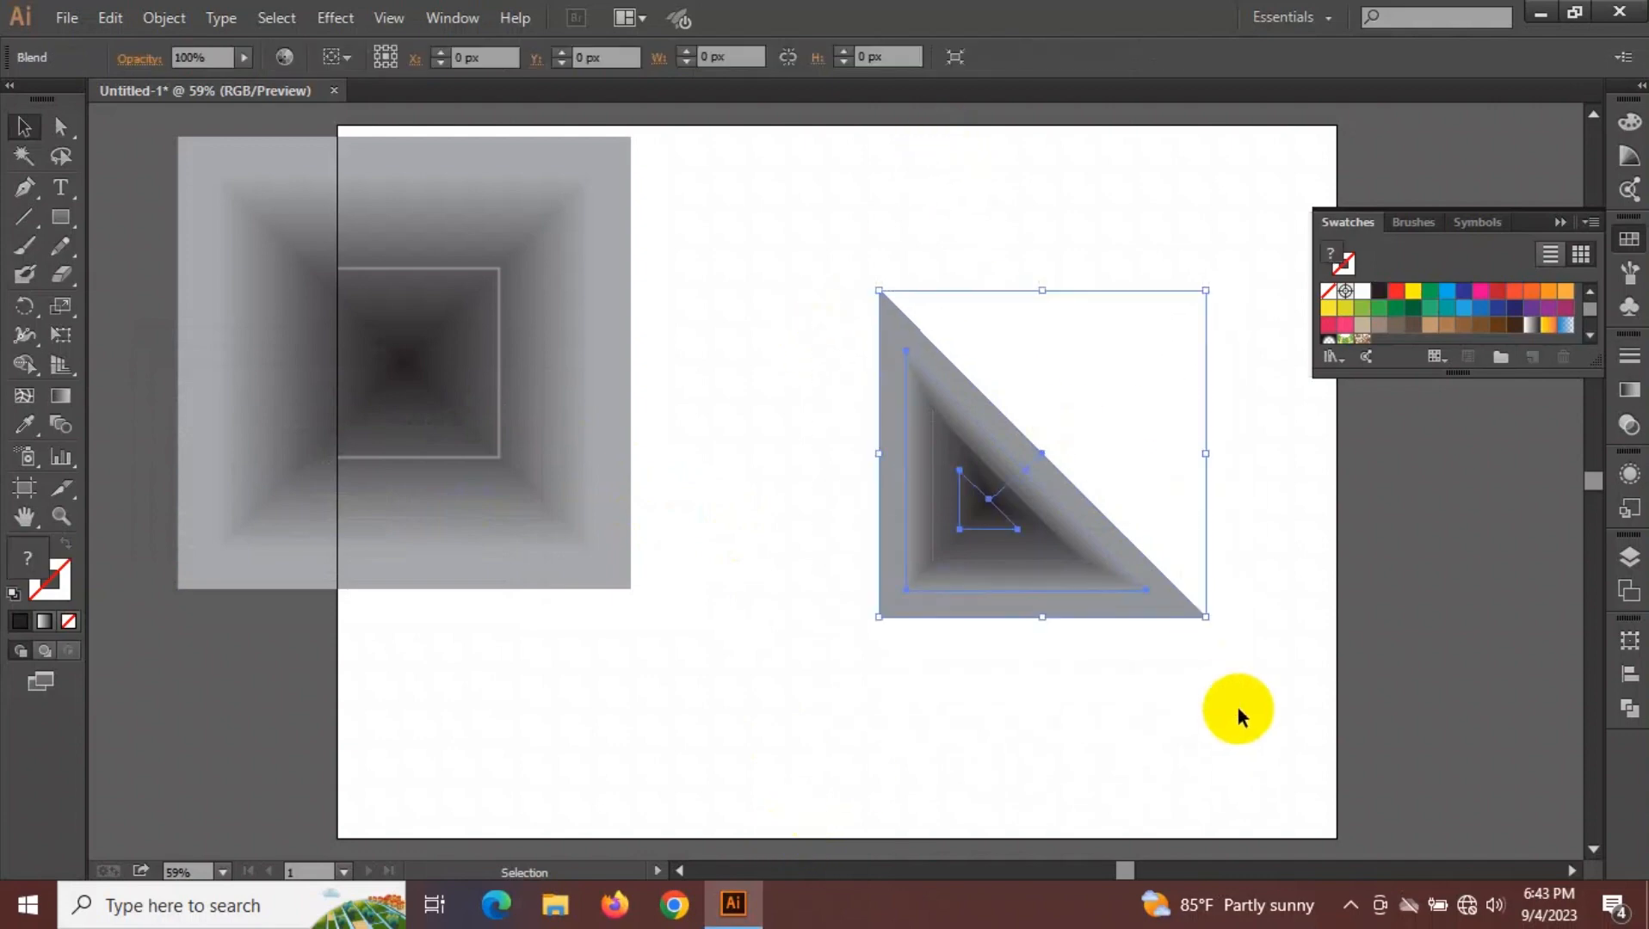
left_click_drag(1211, 283, 1049, 673)
left_click(1113, 661)
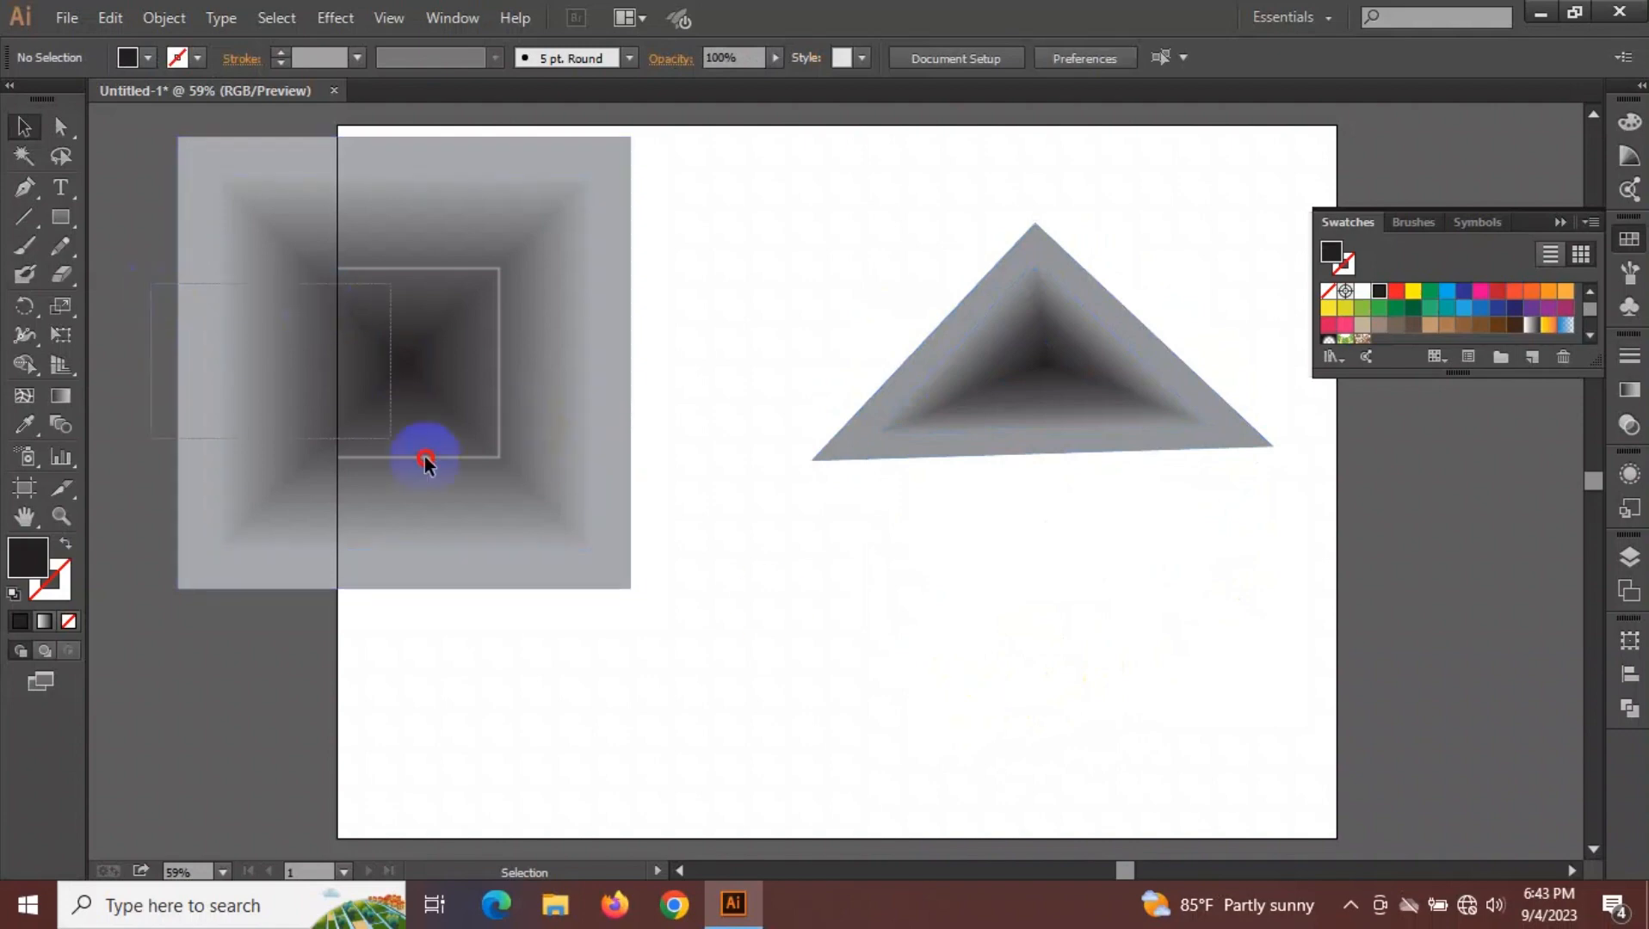
Move the blended square fully onto the artboard, just beside the triangle.
left_click(412, 353)
left_click_drag(412, 352, 581, 450)
left_click(951, 585)
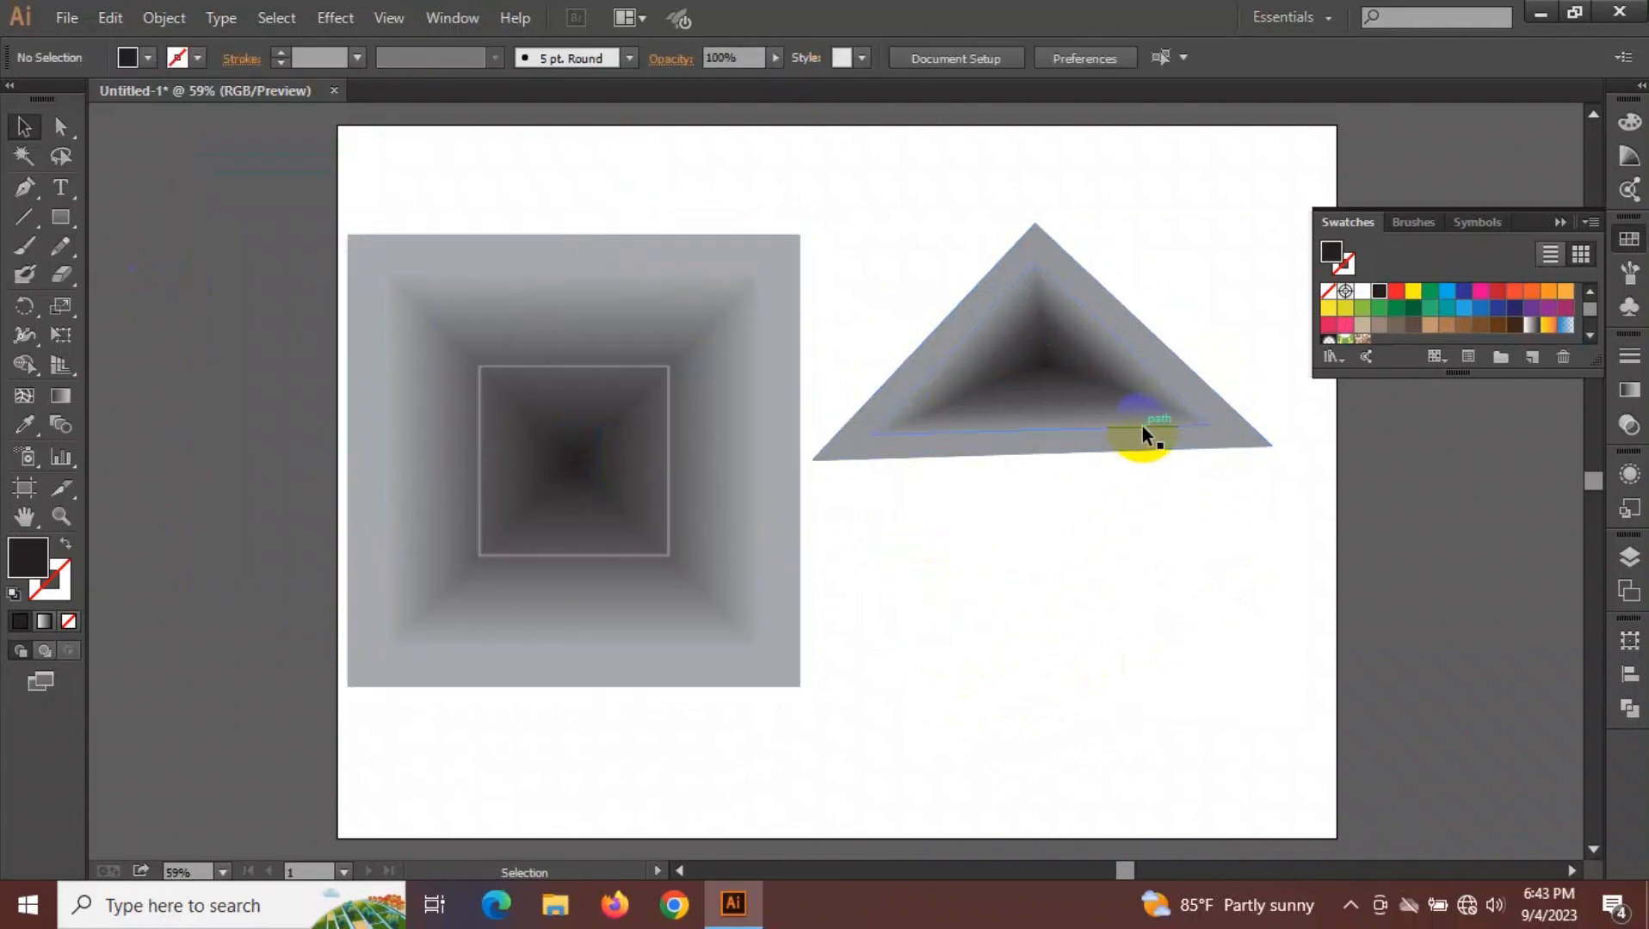
Rotate the blended triangle a few degrees clockwise to adjust the tilt of its base.
left_click(1172, 423)
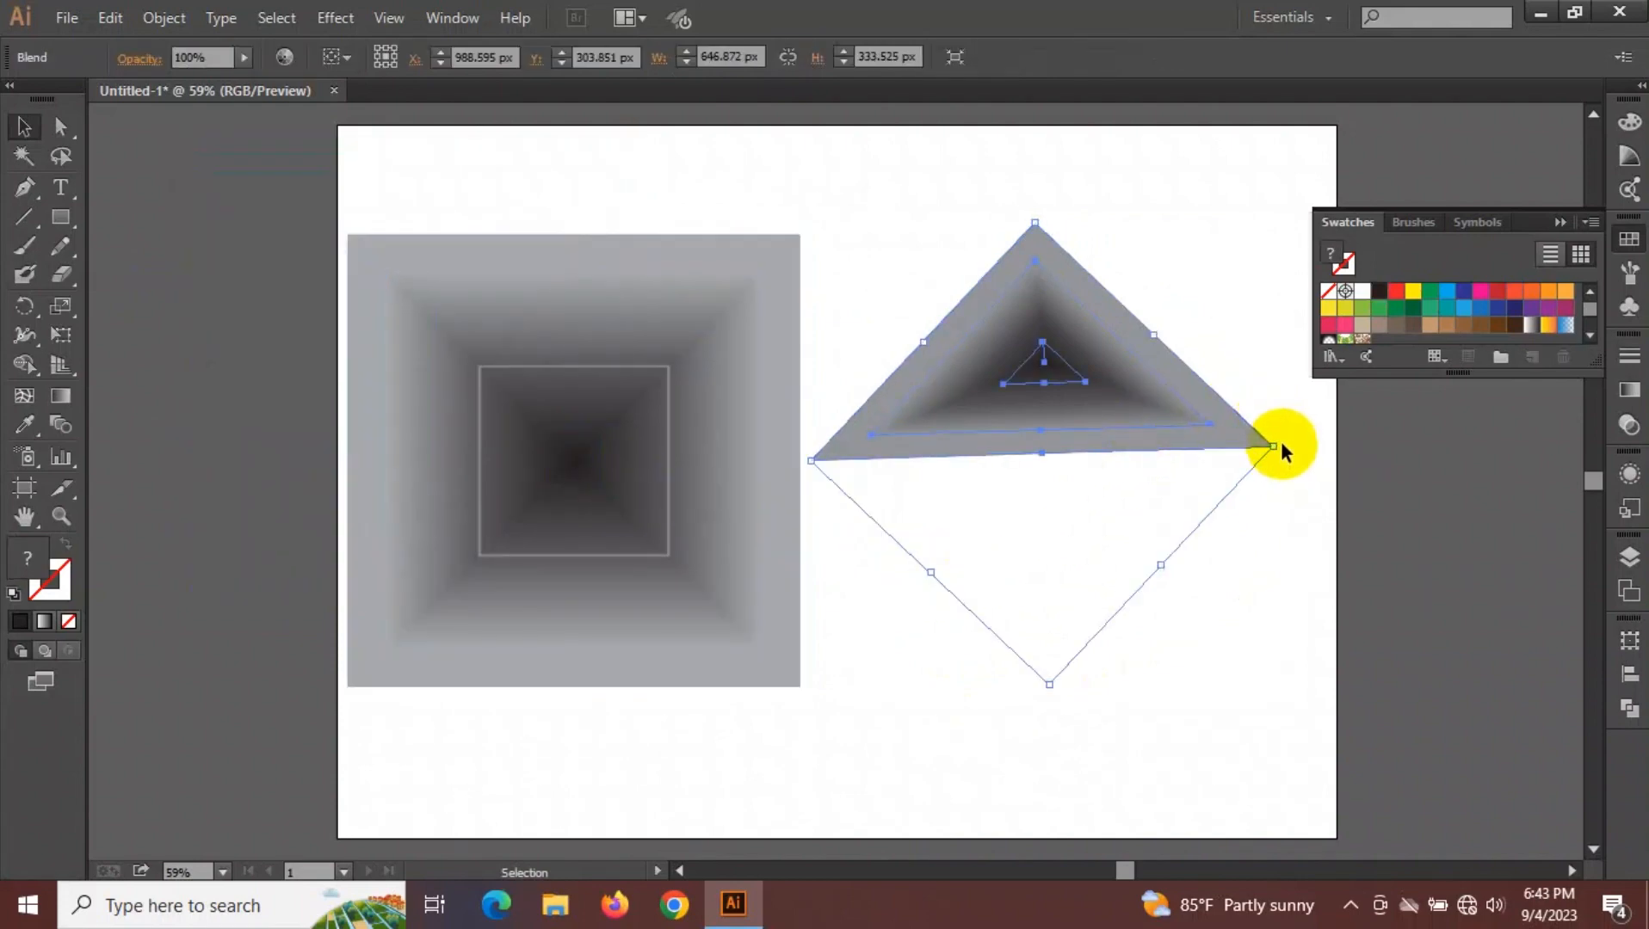
left_click_drag(1276, 443, 1274, 472)
left_click(1278, 508)
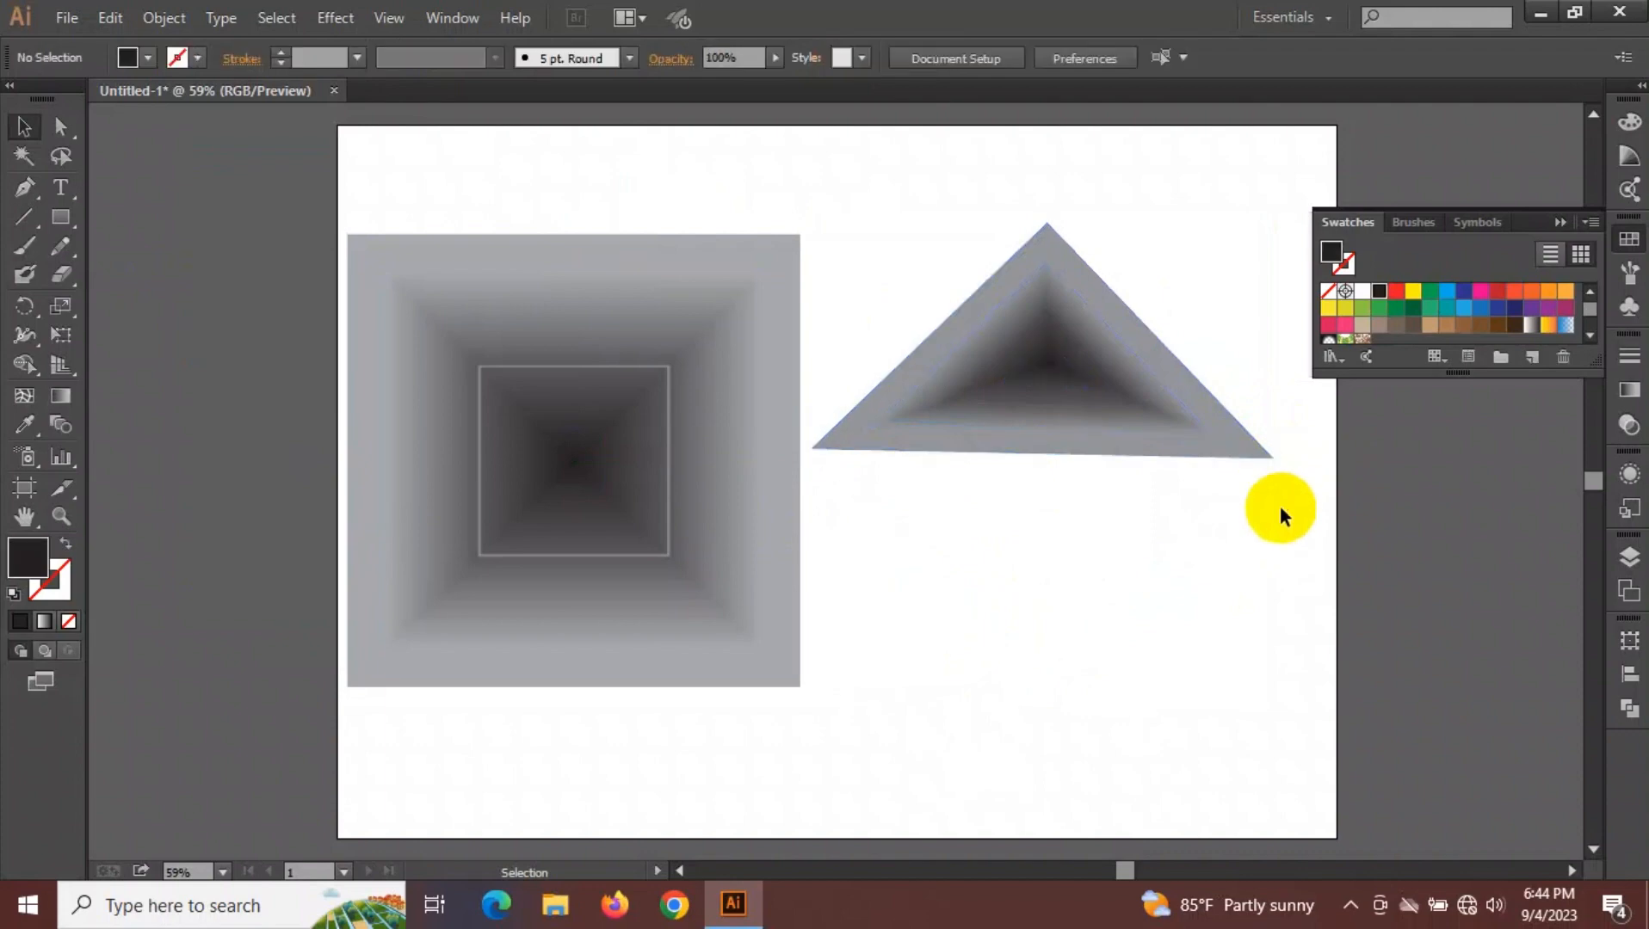